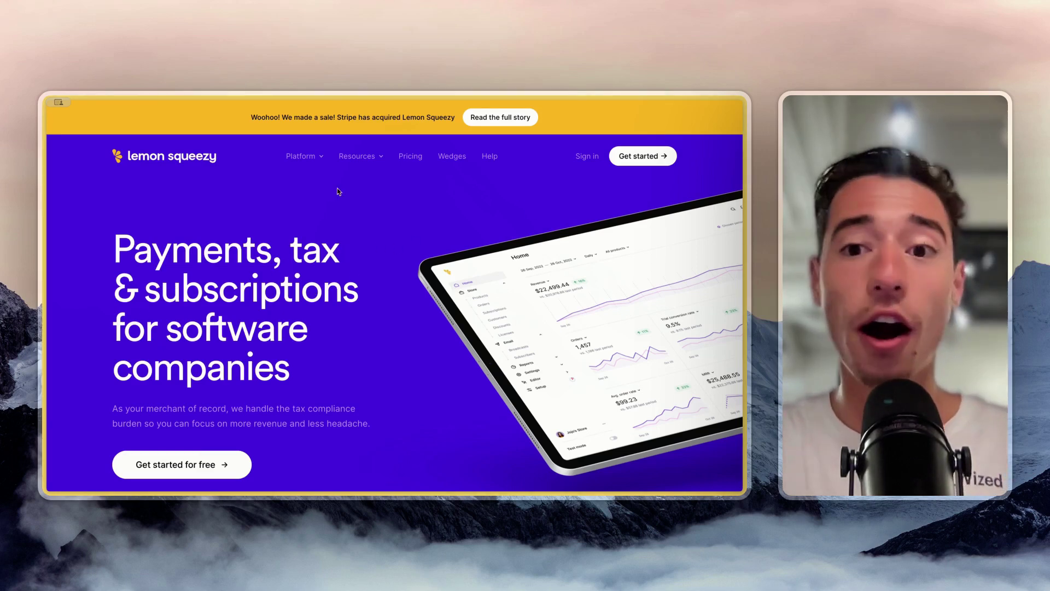
- Browse the Lemon Squeezy site and go to its Pricing page
{"action": "scroll", "coordinate": [583, 385], "scroll_direction": "down", "scroll_amount": 15}
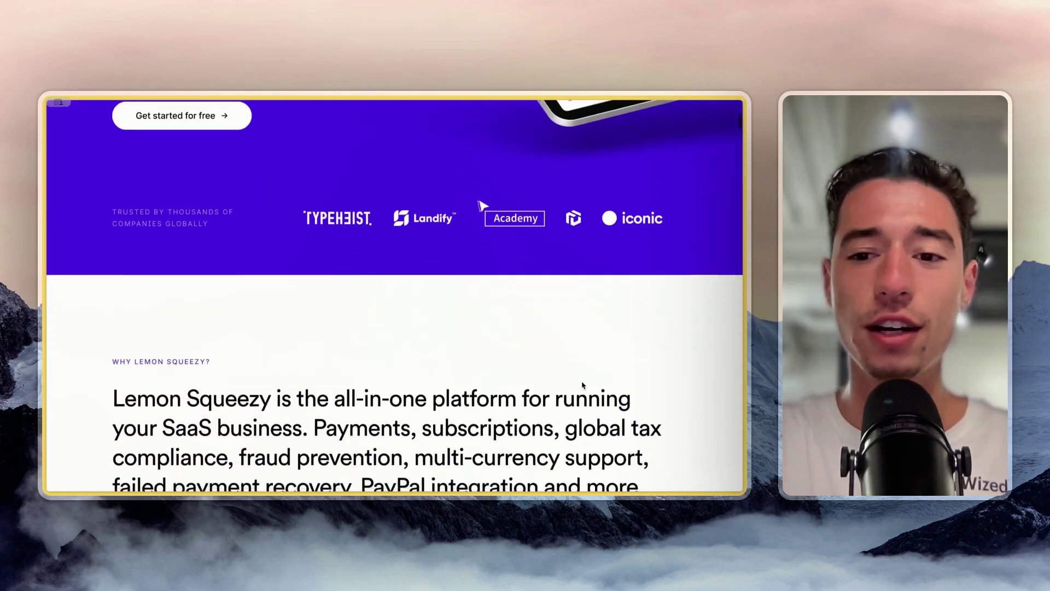
{"action": "scroll", "coordinate": [583, 385], "scroll_direction": "down", "scroll_amount": 3}
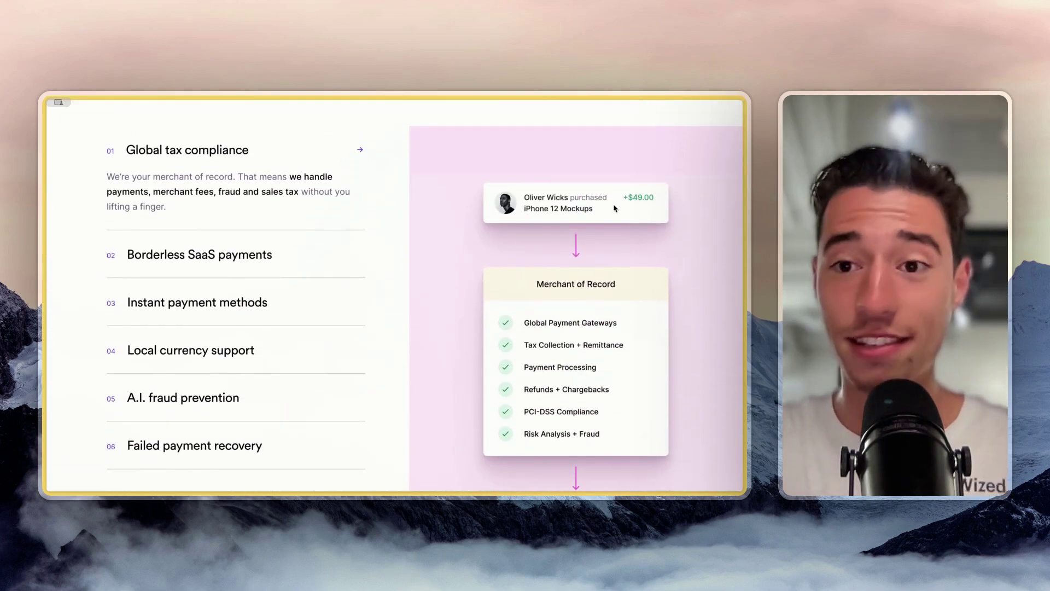
{"action": "scroll", "coordinate": [617, 296], "scroll_direction": "down", "scroll_amount": 3}
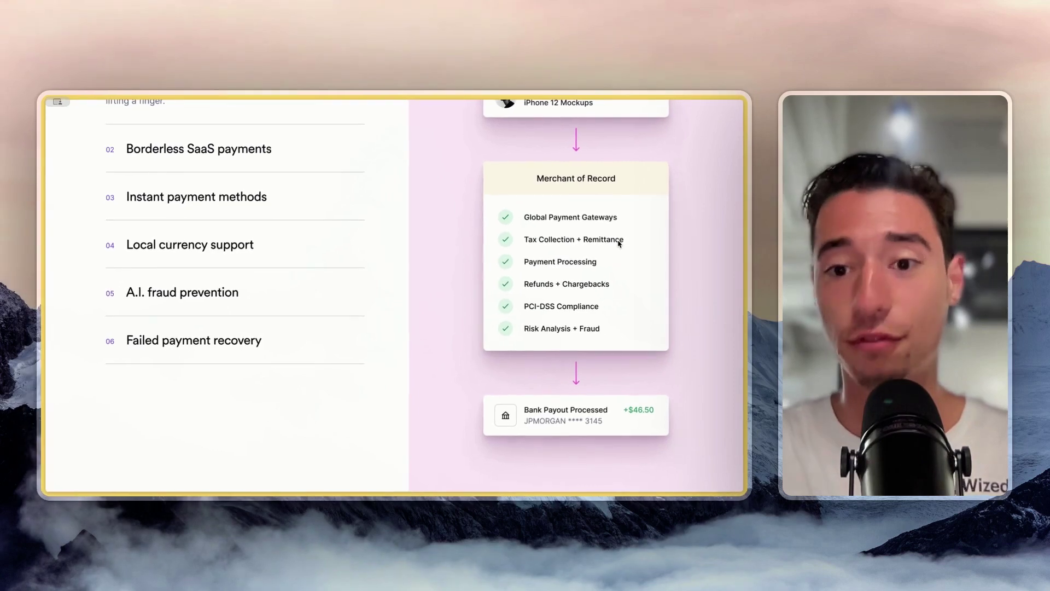
{"action": "scroll", "coordinate": [618, 242], "scroll_direction": "down", "scroll_amount": 4}
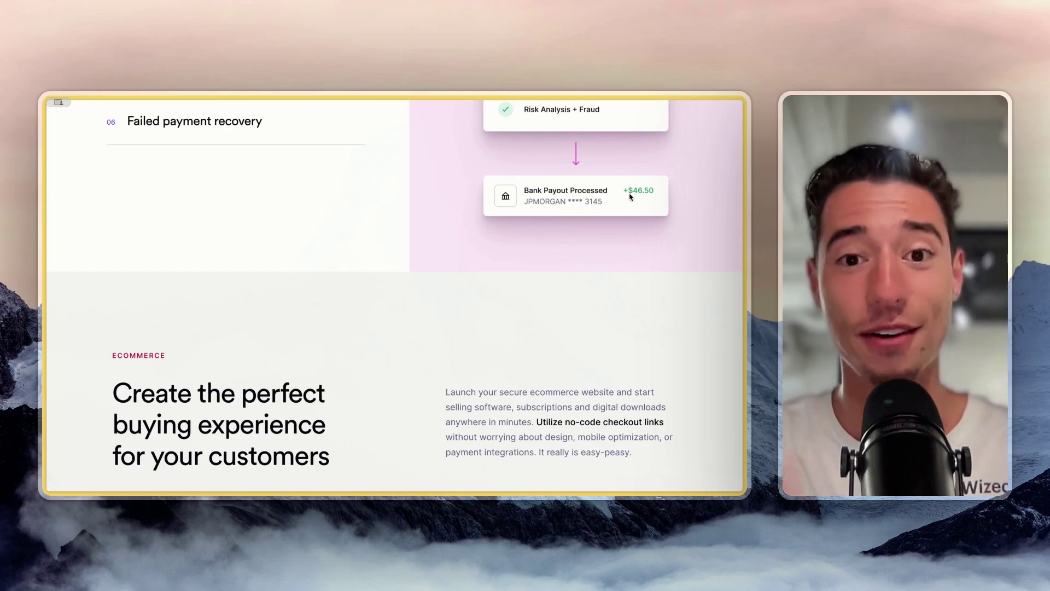
{"action": "scroll", "coordinate": [616, 244], "scroll_direction": "down", "scroll_amount": 10}
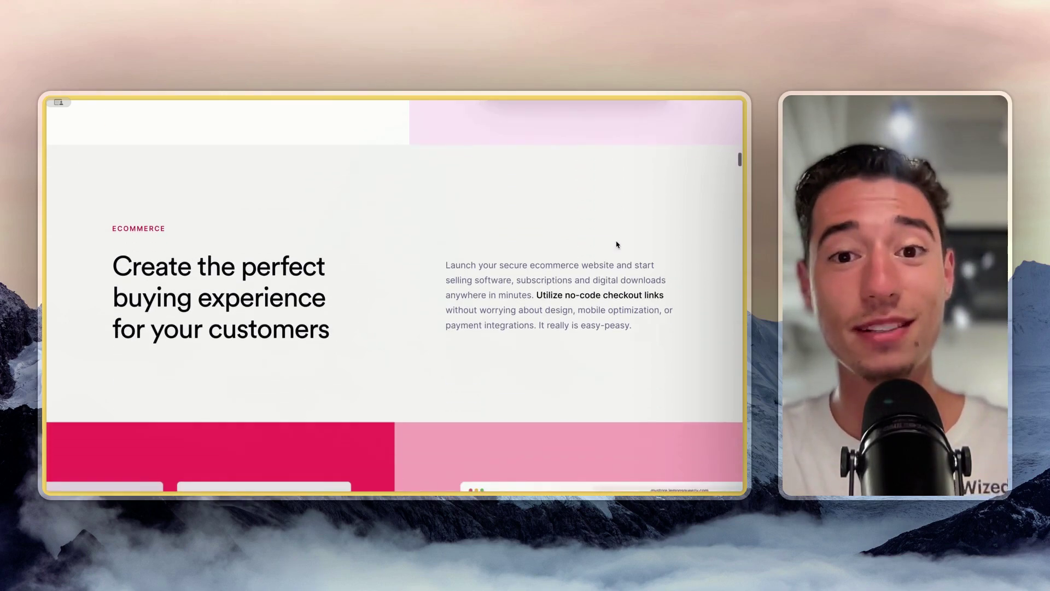
{"action": "scroll", "coordinate": [617, 244], "scroll_direction": "up", "scroll_amount": 15}
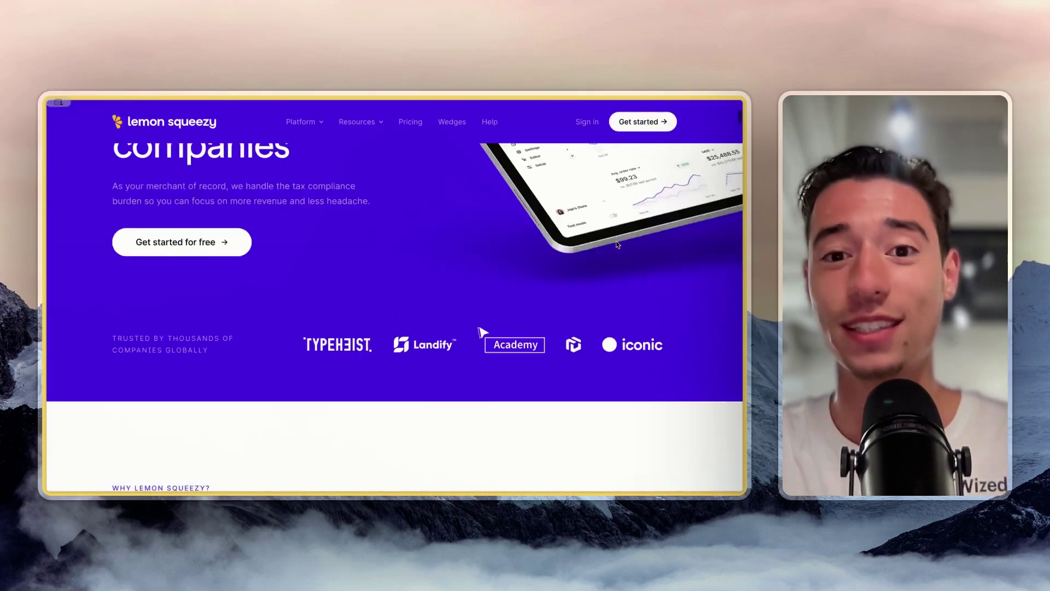
{"action": "scroll", "coordinate": [617, 244], "scroll_direction": "down", "scroll_amount": 5}
{"action": "scroll", "coordinate": [616, 245], "scroll_direction": "up", "scroll_amount": 5}
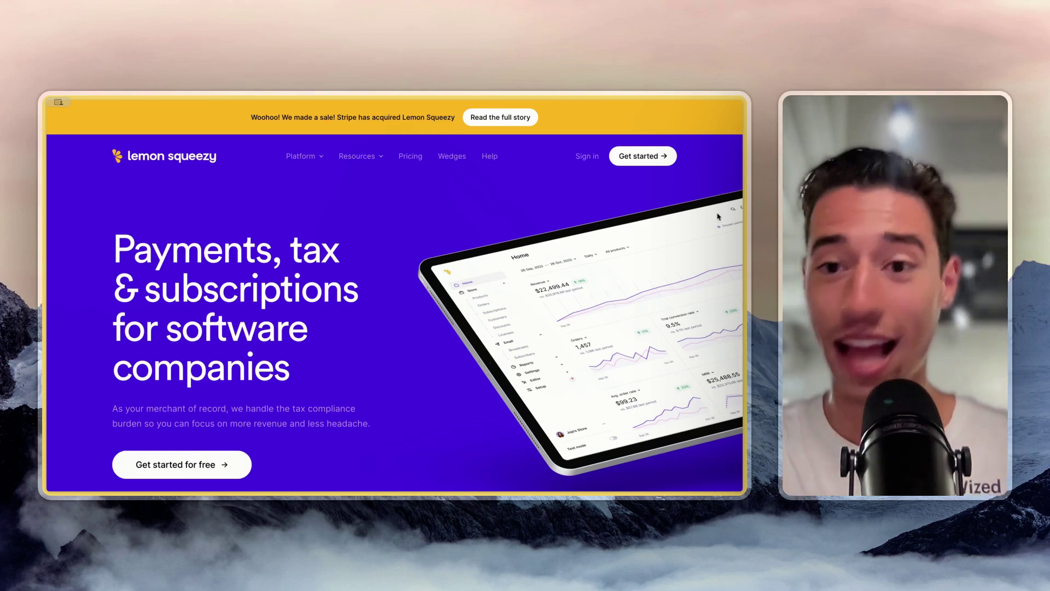
{"action": "left_click", "coordinate": [410, 159]}
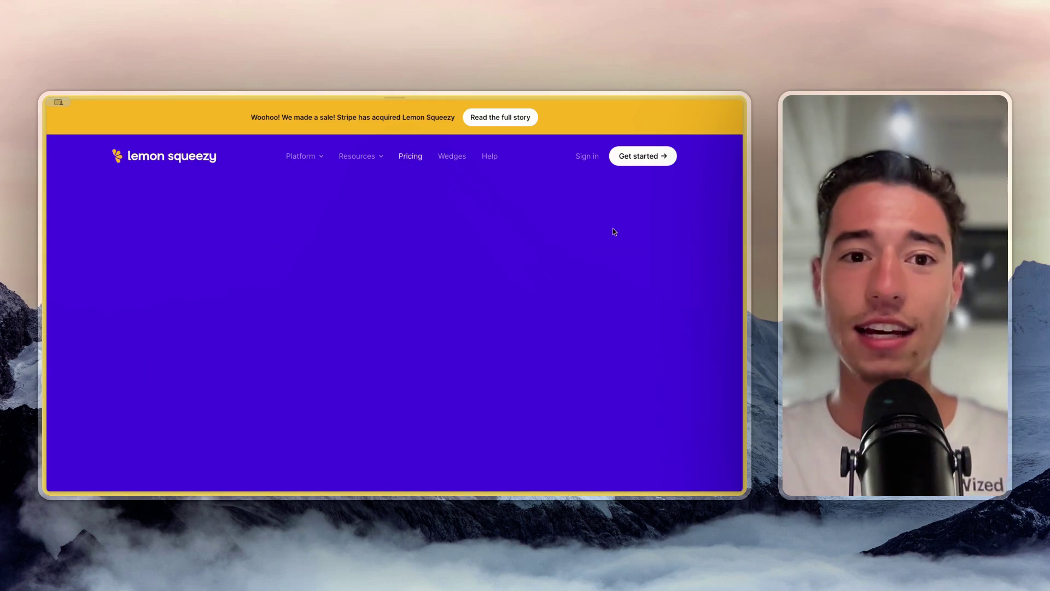
- Highlight the '5% + 50¢' per-transaction fee heading on the pricing cards
{"action": "scroll", "coordinate": [613, 228], "scroll_direction": "down", "scroll_amount": 10}
{"action": "left_click_drag", "start_coordinate": [172, 189], "coordinate": [280, 189]}
{"action": "left_click", "coordinate": [244, 188]}
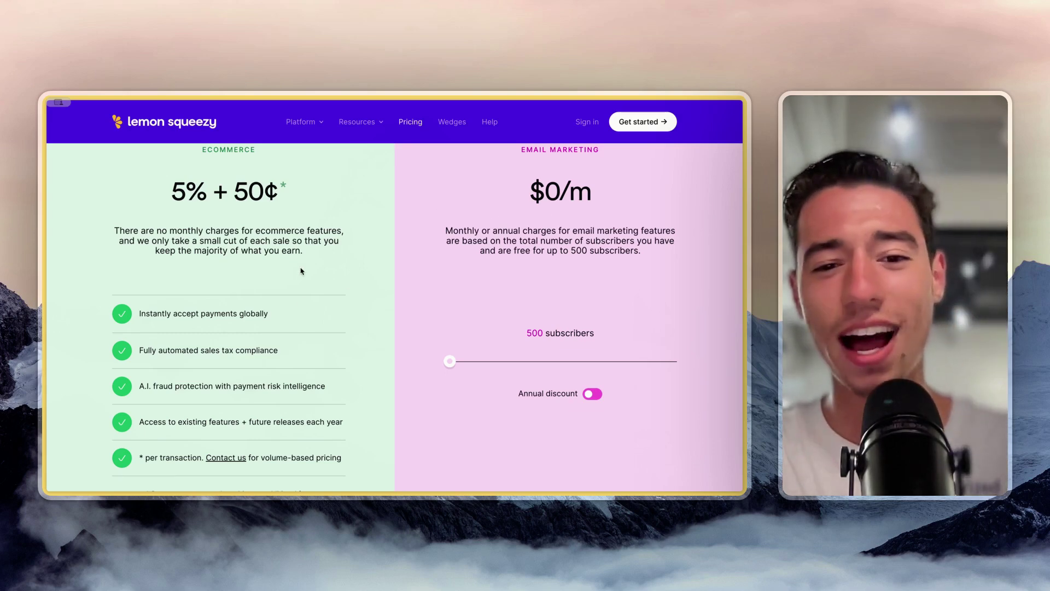
{"action": "triple_click", "coordinate": [293, 191]}
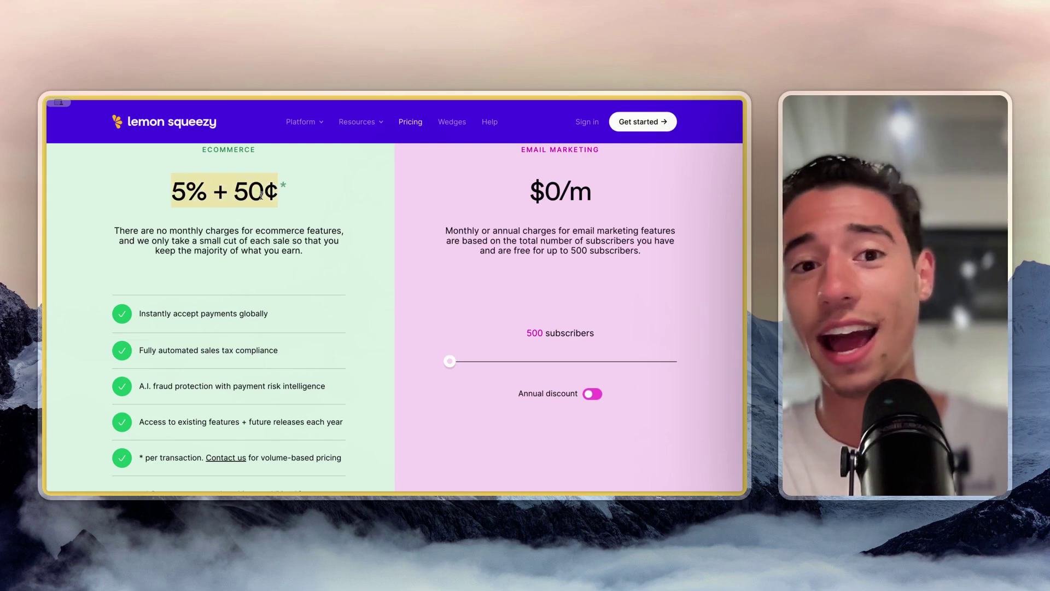
{"action": "mouse_move", "coordinate": [48, 241]}
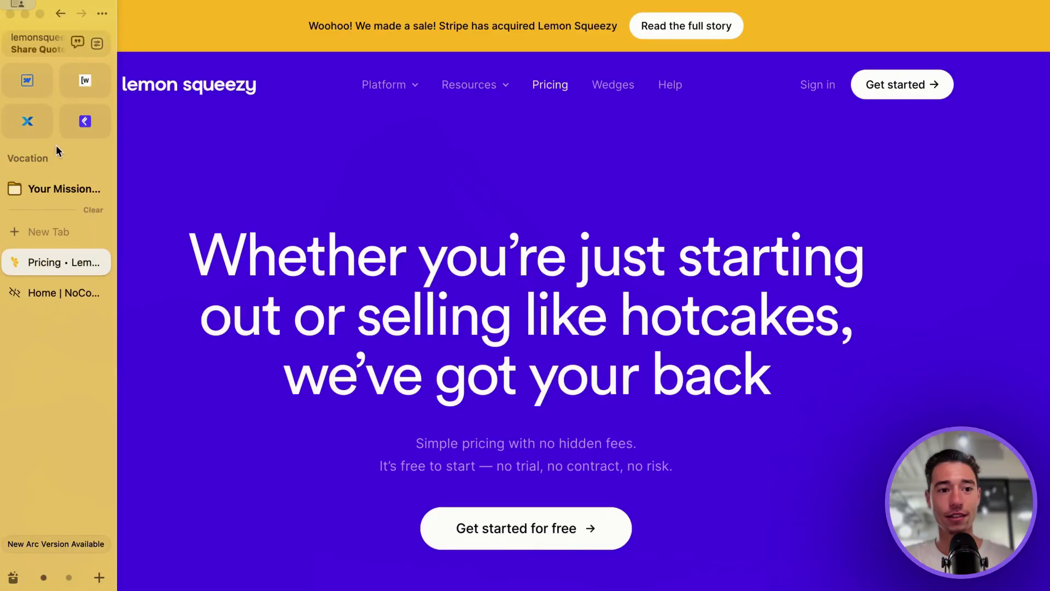
- Glance at the empty Webflow Home page, then bring up the 'LemonSqueezy Checkout for Wized' community post
{"action": "key", "text": "super+1"}
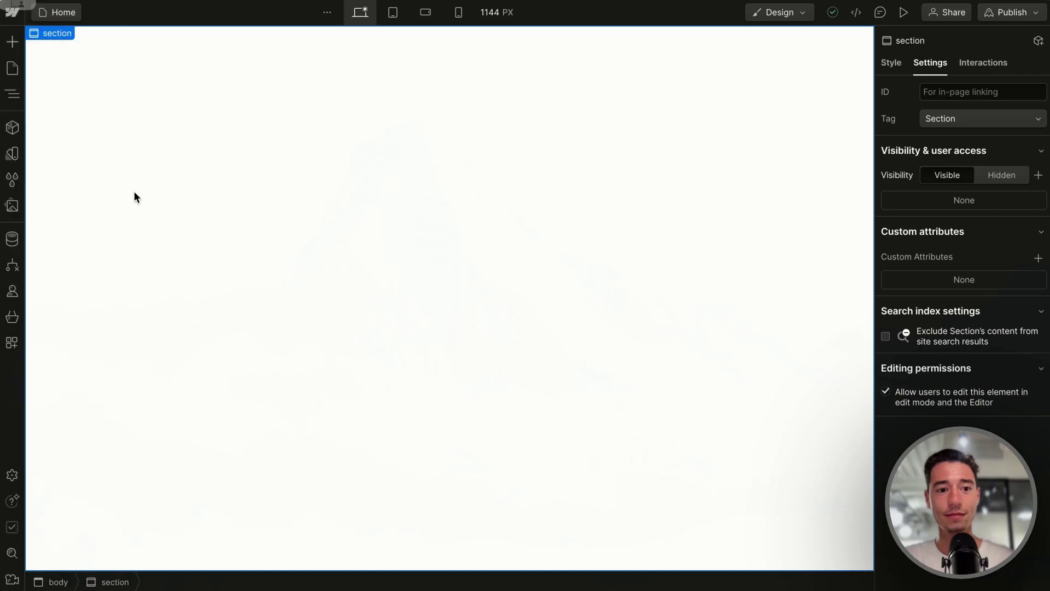
{"action": "mouse_move", "coordinate": [1, 110]}
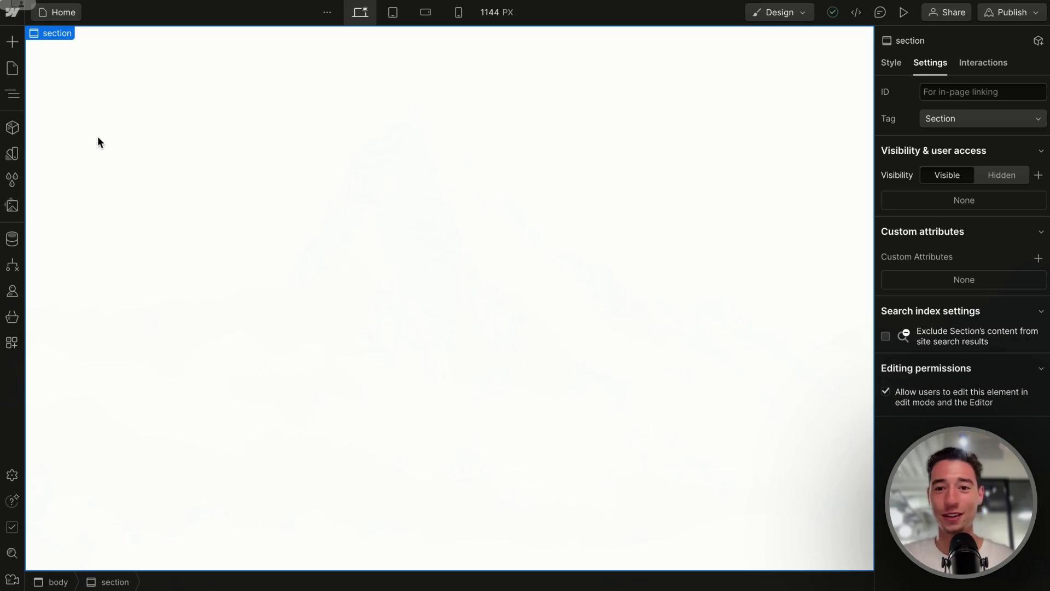
{"action": "left_click", "coordinate": [12, 42]}
{"action": "mouse_move", "coordinate": [63, 16]}
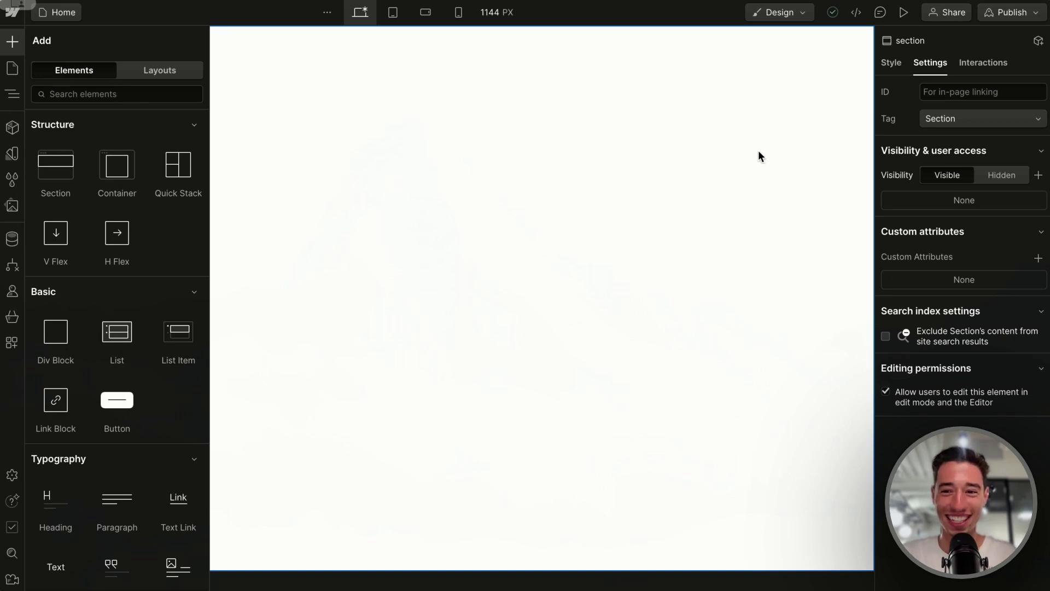
{"action": "left_click", "coordinate": [412, 137]}
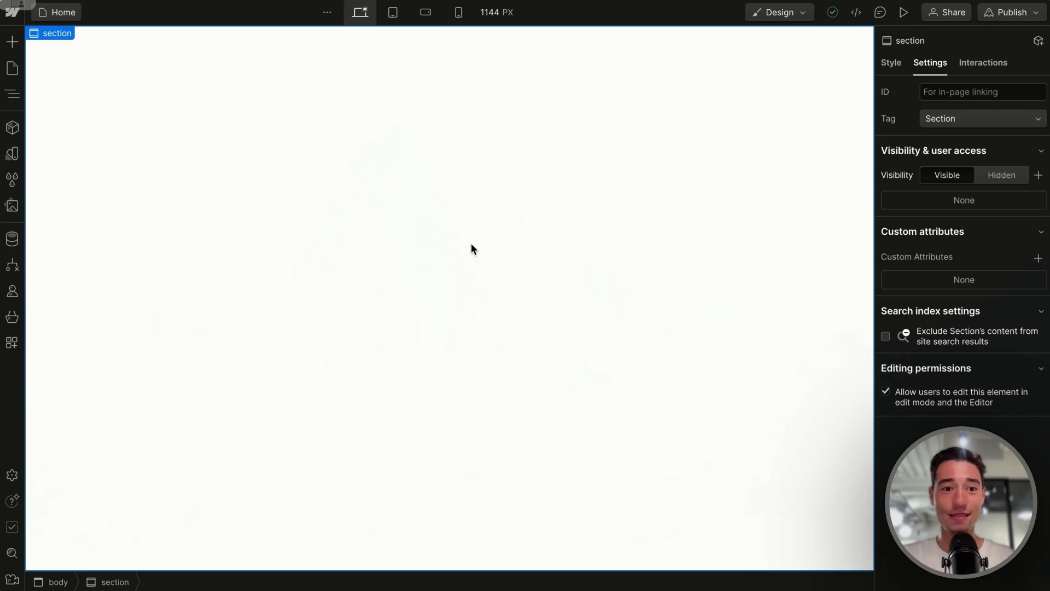
{"action": "left_click", "coordinate": [30, 279]}
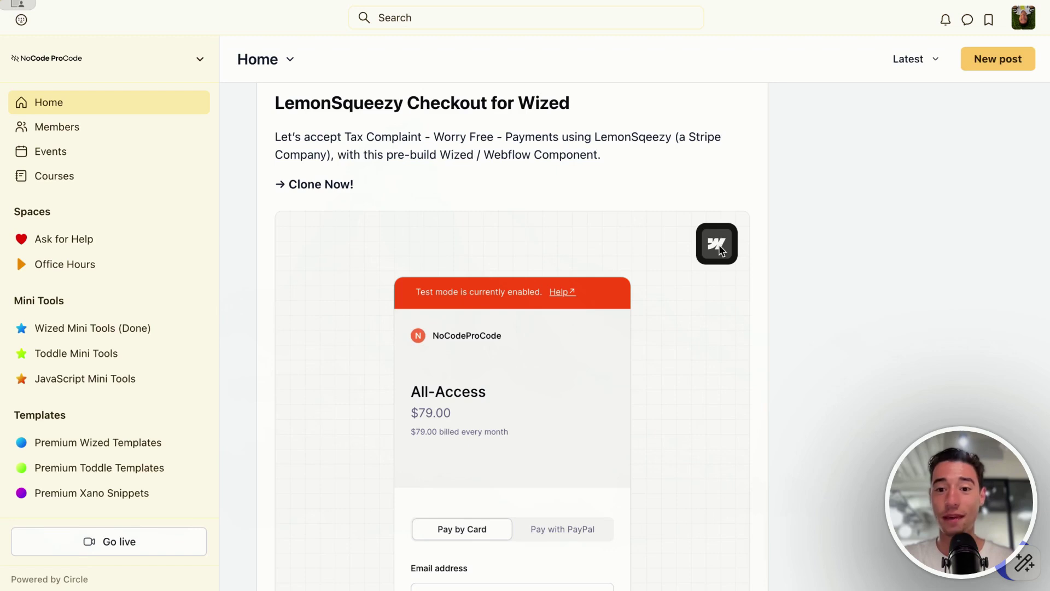
- Copy the LemonSqueezy checkout component from the post's Webflow badge and return to Webflow Designer
{"action": "mouse_move", "coordinate": [683, 342]}
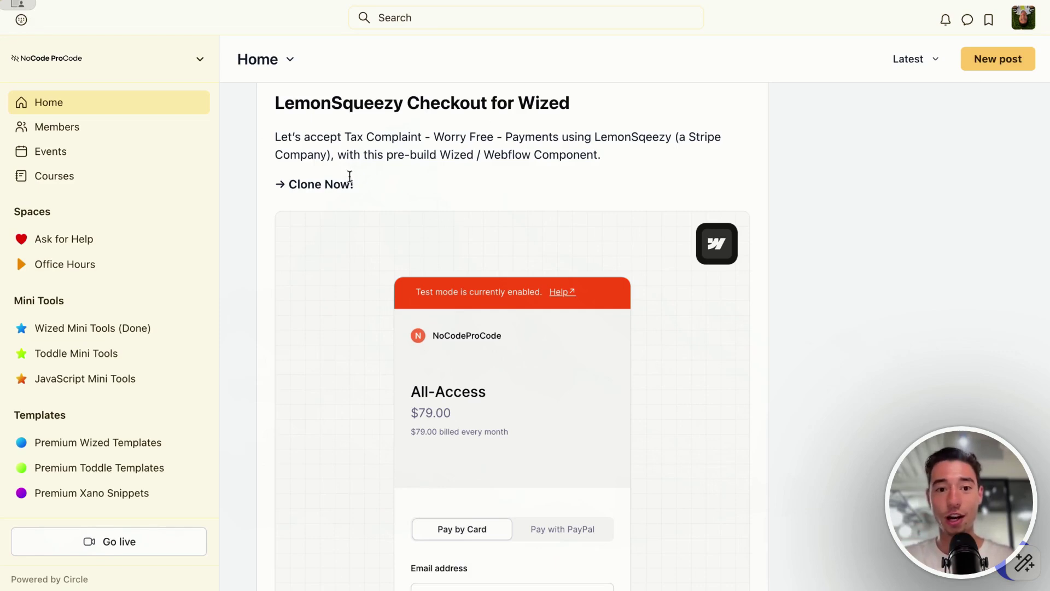
{"action": "left_click", "coordinate": [718, 249]}
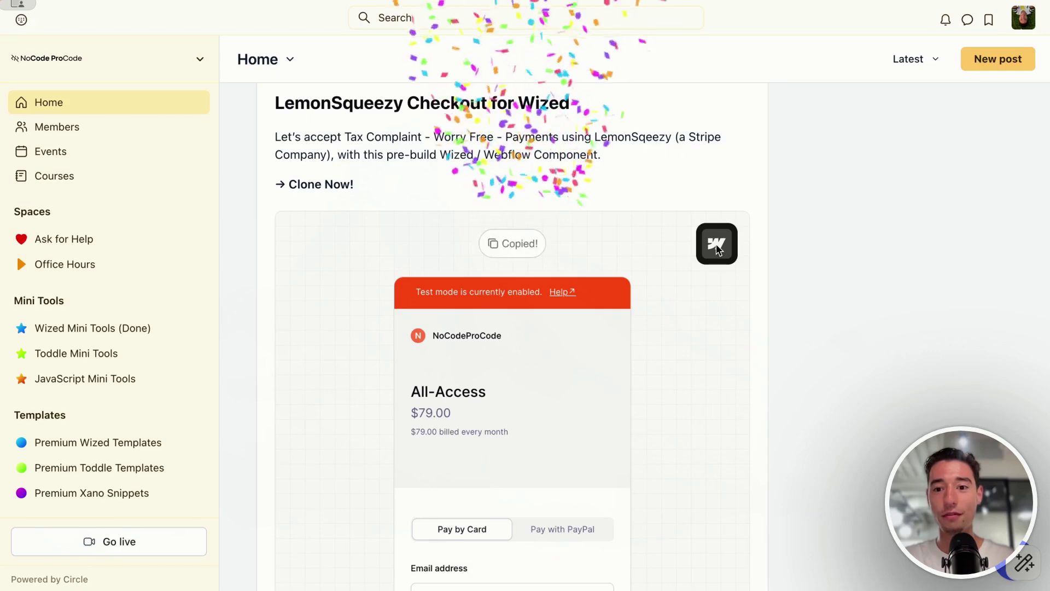
{"action": "mouse_move", "coordinate": [3, 293]}
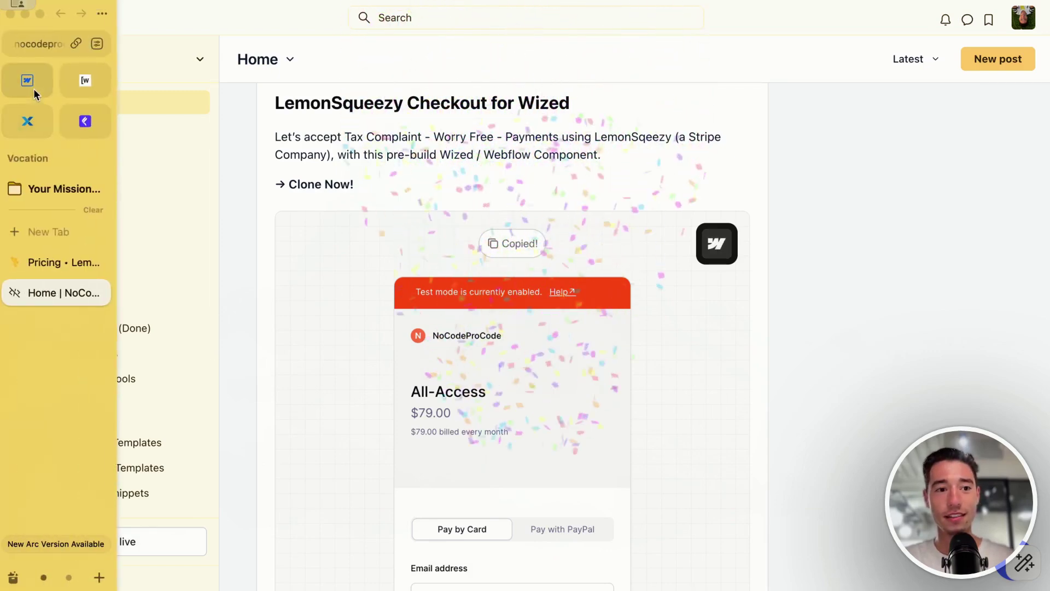
{"action": "left_click", "coordinate": [31, 86]}
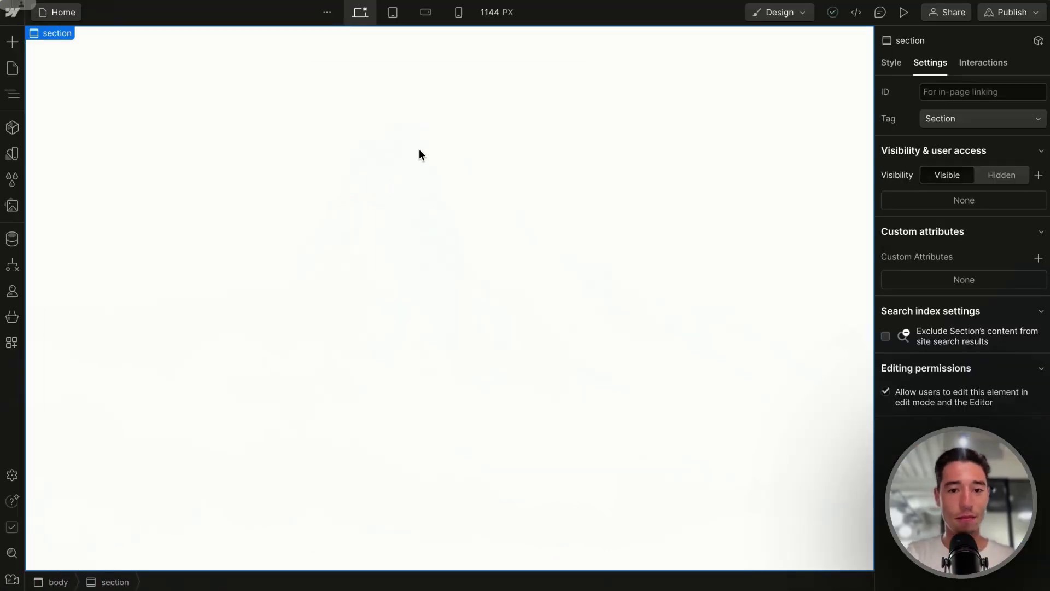
- Paste the LemonSqueezy checkout component into the Home section and publish to yt-lmn-sq.webflow.io
{"action": "key", "text": "super+v"}
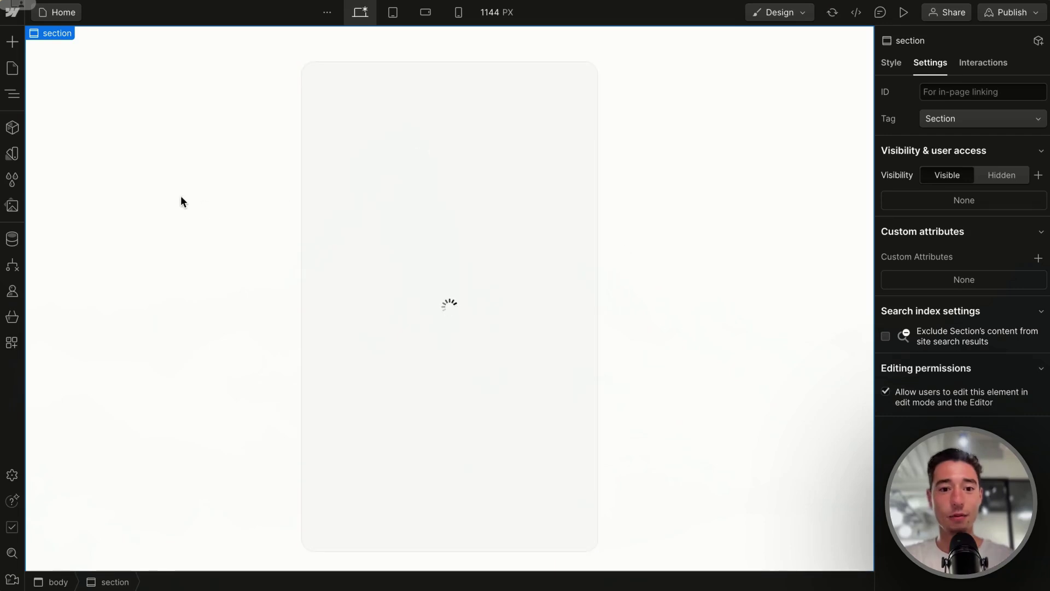
{"action": "left_click", "coordinate": [448, 309]}
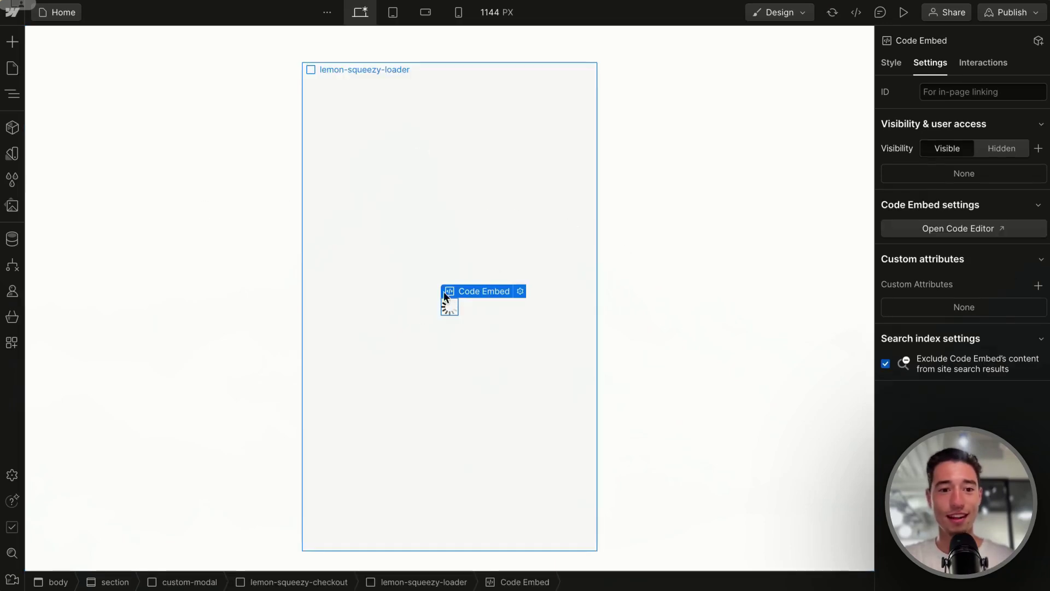
{"action": "left_click", "coordinate": [616, 197]}
{"action": "left_click", "coordinate": [1012, 12]}
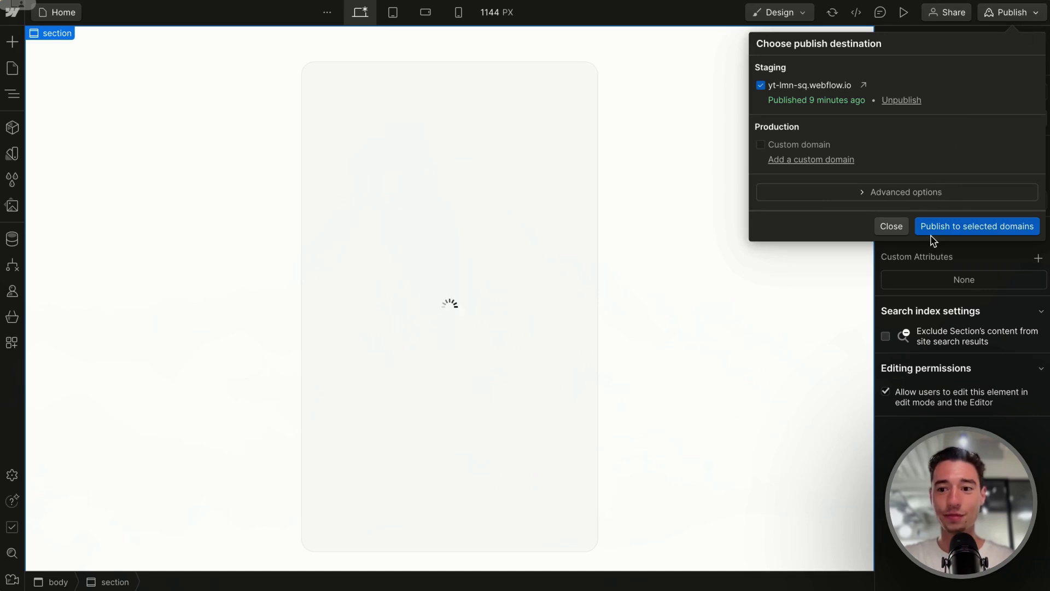
{"action": "left_click", "coordinate": [976, 226]}
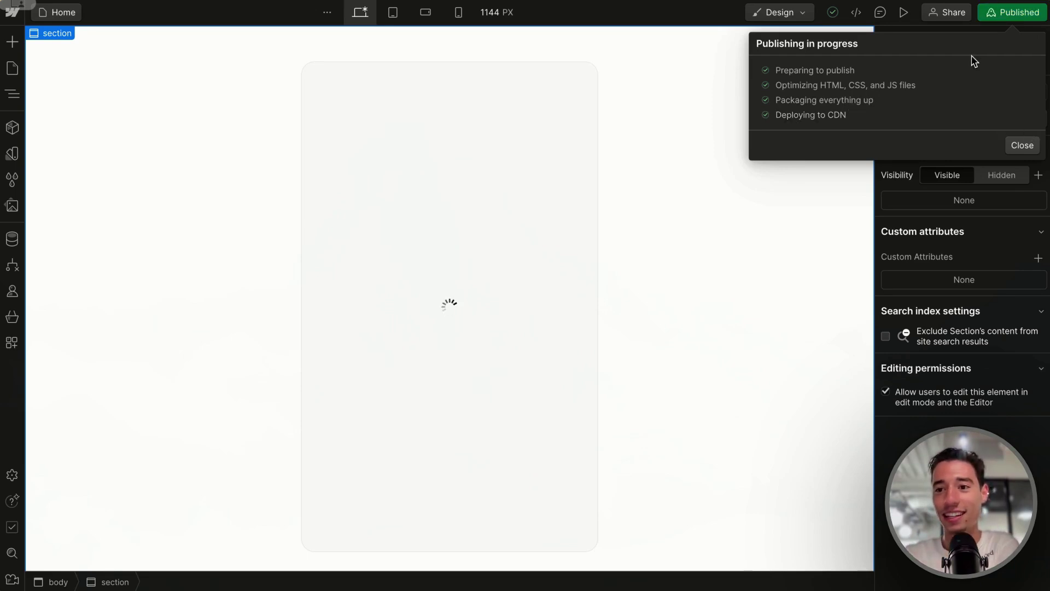
{"action": "left_click", "coordinate": [862, 86]}
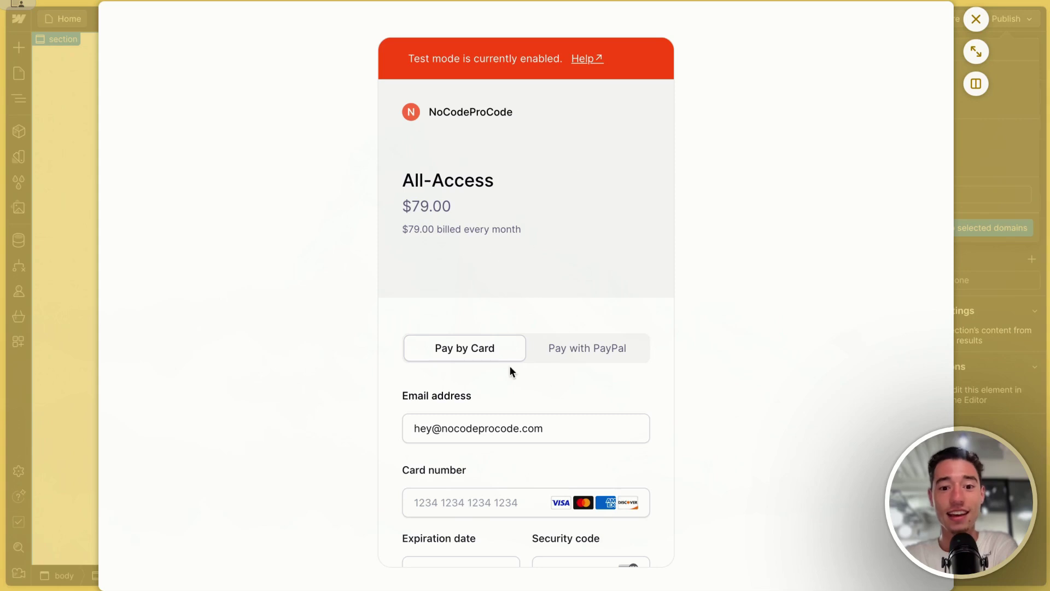
{"action": "triple_click", "coordinate": [479, 428]}
{"action": "scroll", "coordinate": [465, 239], "scroll_direction": "down", "scroll_amount": 3}
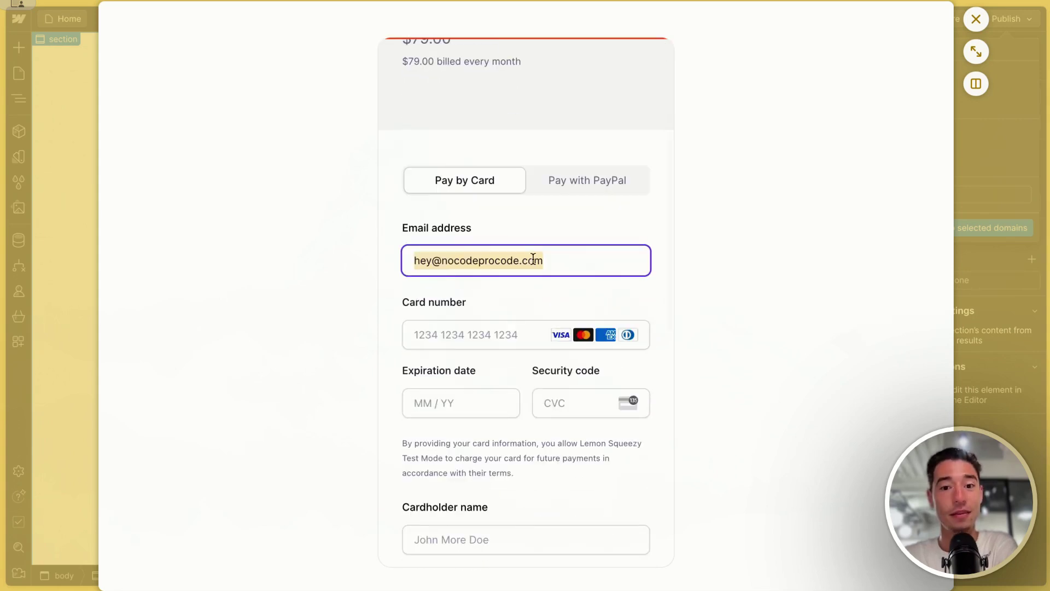
{"action": "scroll", "coordinate": [534, 260], "scroll_direction": "up", "scroll_amount": 3}
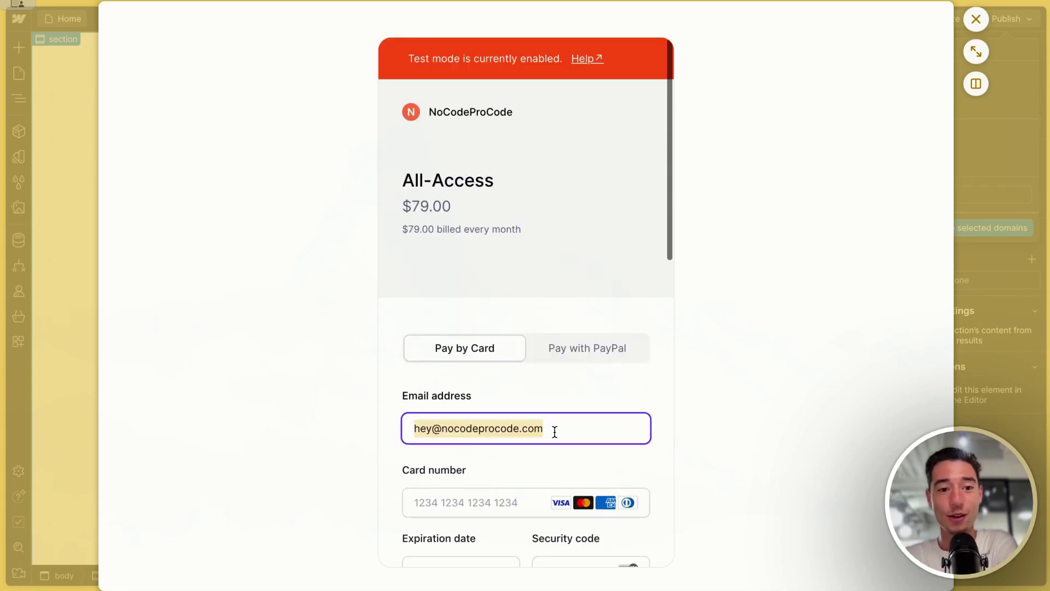
{"action": "left_click", "coordinate": [582, 175]}
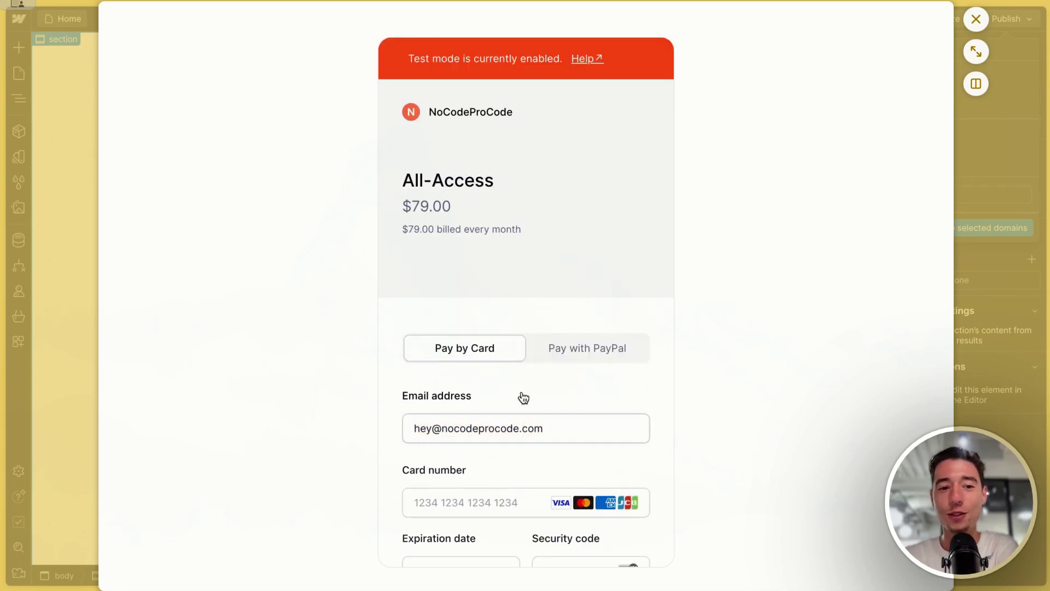
{"action": "scroll", "coordinate": [619, 301], "scroll_direction": "down", "scroll_amount": 2}
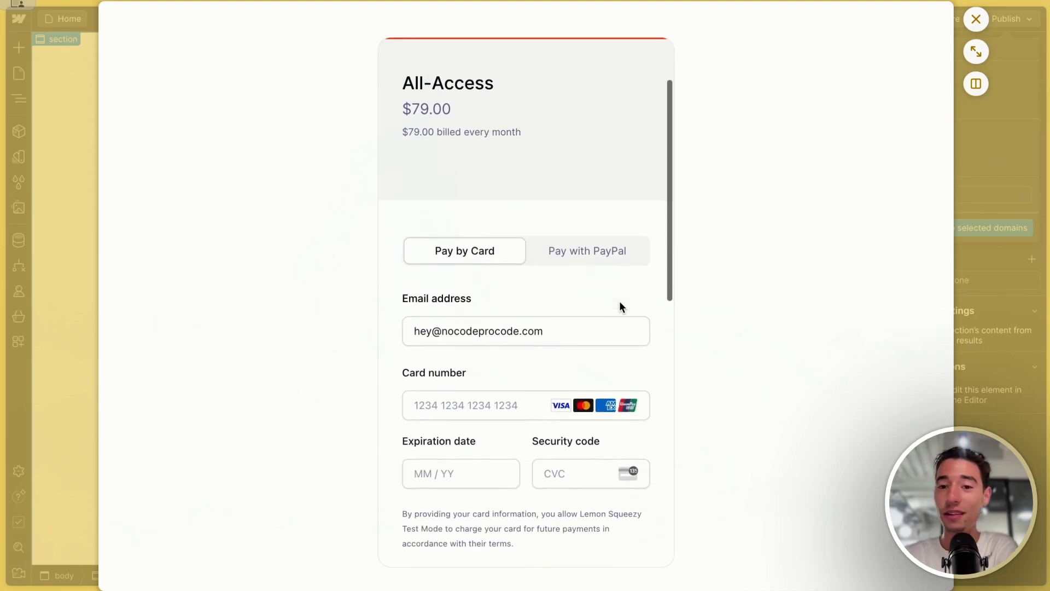
{"action": "scroll", "coordinate": [619, 301], "scroll_direction": "up", "scroll_amount": 2}
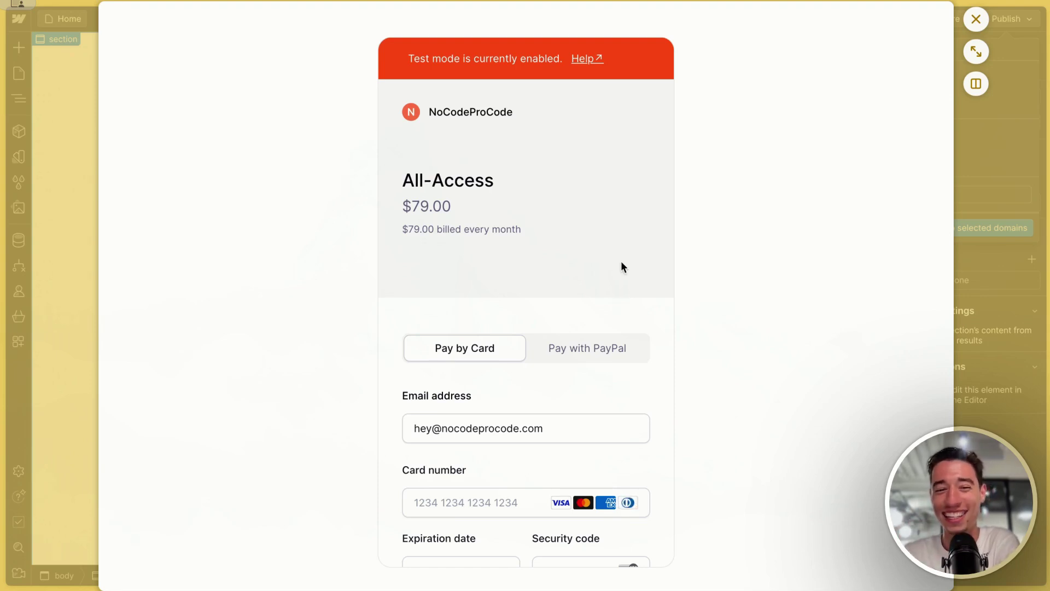
{"action": "left_click", "coordinate": [584, 351]}
{"action": "left_click", "coordinate": [502, 351]}
{"action": "left_click", "coordinate": [579, 352]}
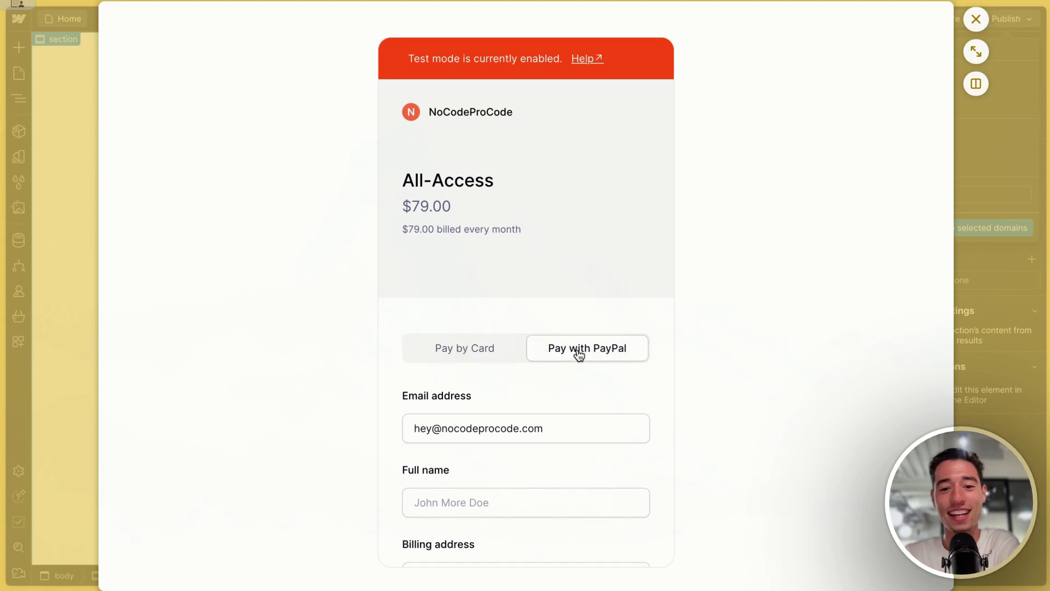
{"action": "left_click", "coordinate": [484, 350]}
{"action": "left_click", "coordinate": [577, 352]}
{"action": "left_click", "coordinate": [484, 350]}
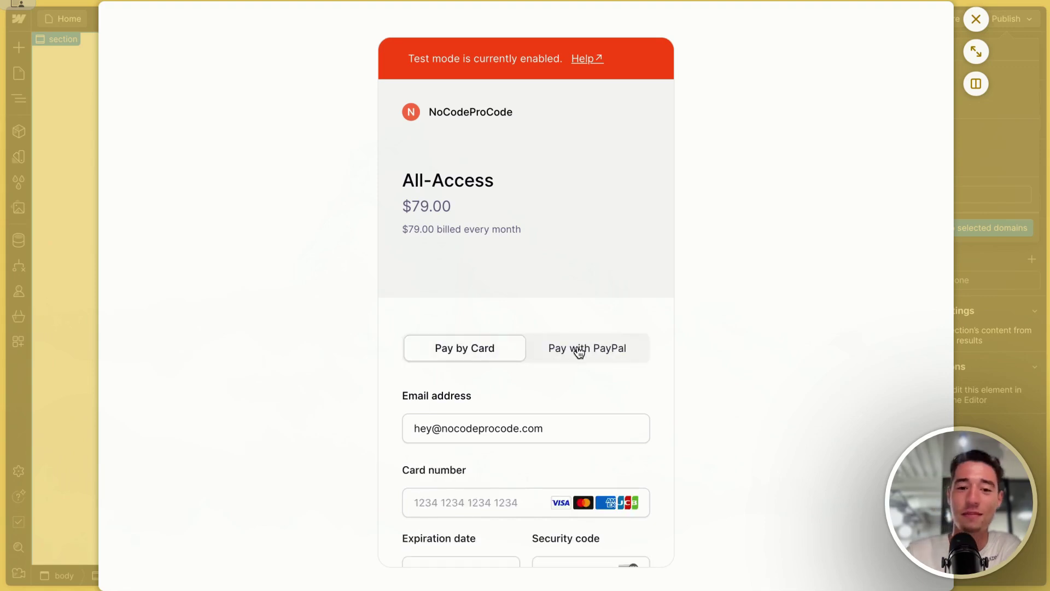
{"action": "left_click", "coordinate": [579, 352]}
{"action": "left_click", "coordinate": [489, 353]}
{"action": "scroll", "coordinate": [513, 353], "scroll_direction": "down", "scroll_amount": 3}
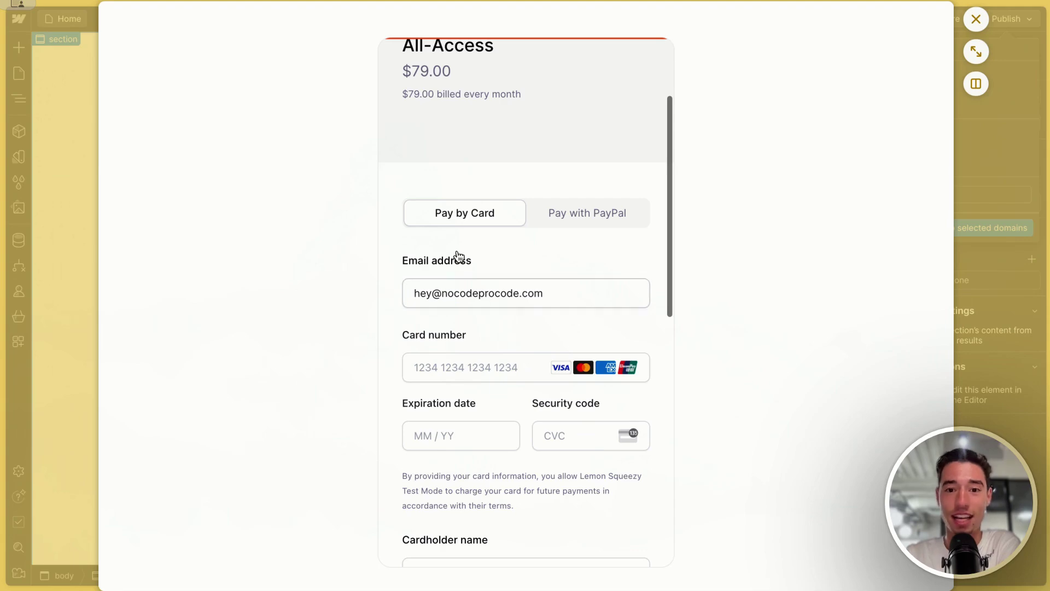
{"action": "scroll", "coordinate": [487, 194], "scroll_direction": "down", "scroll_amount": 2}
{"action": "scroll", "coordinate": [494, 180], "scroll_direction": "up", "scroll_amount": 5}
{"action": "scroll", "coordinate": [492, 178], "scroll_direction": "down", "scroll_amount": 6}
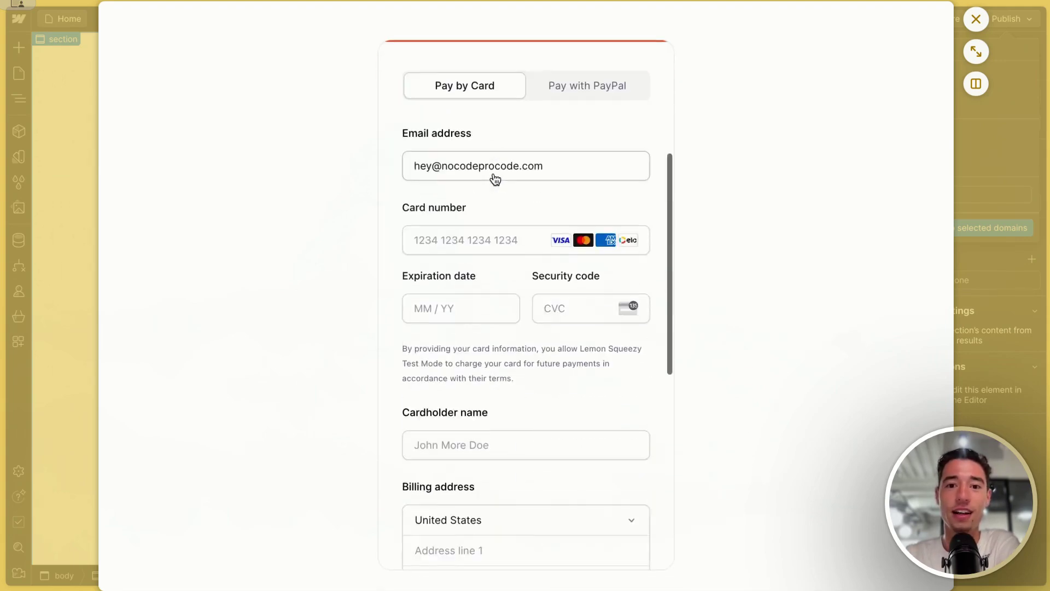
{"action": "scroll", "coordinate": [503, 164], "scroll_direction": "up", "scroll_amount": 6}
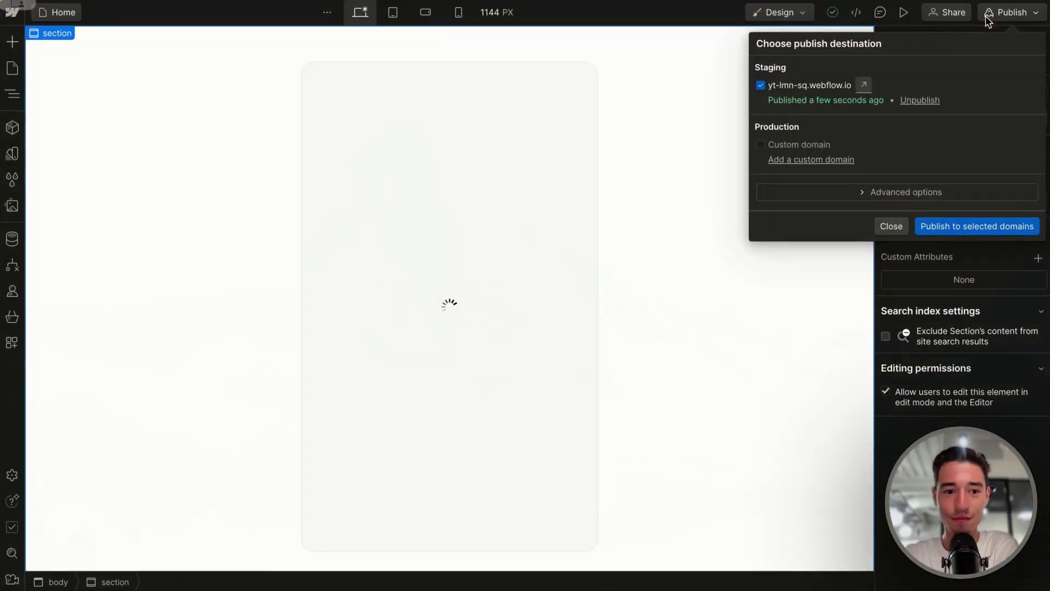
- Close the checkout preview, select the configuration element, and inspect its wized value lemonSqeezyConfig
{"action": "left_click", "coordinate": [570, 90]}
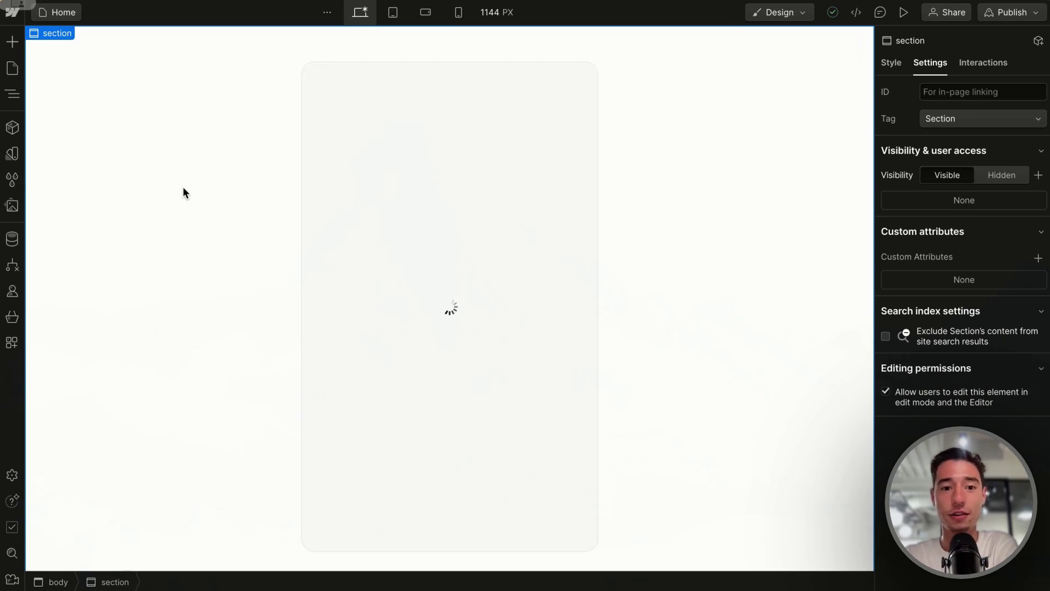
{"action": "left_click", "coordinate": [429, 159]}
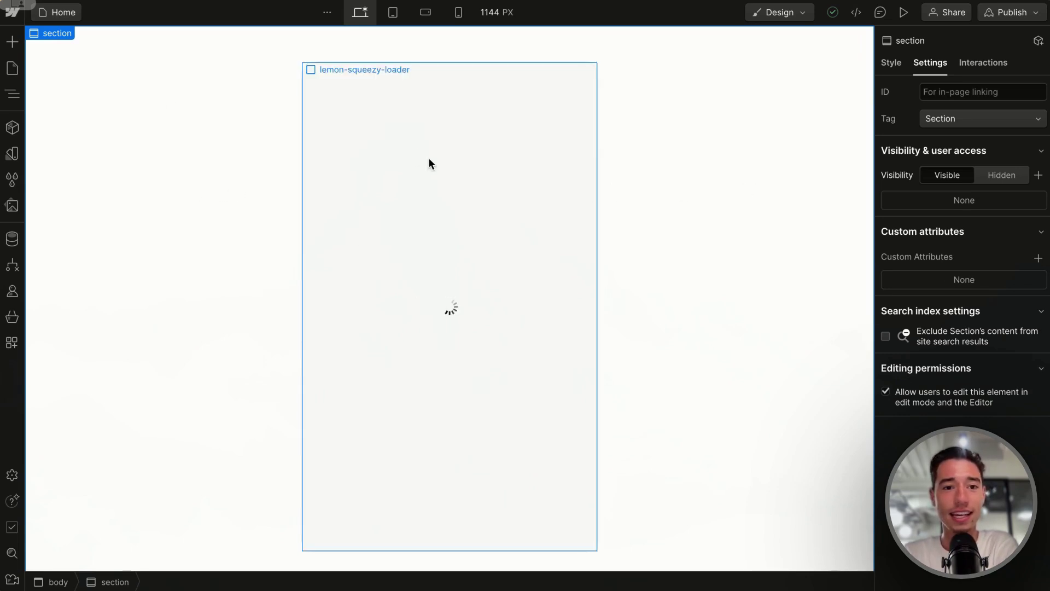
{"action": "left_click", "coordinate": [12, 94]}
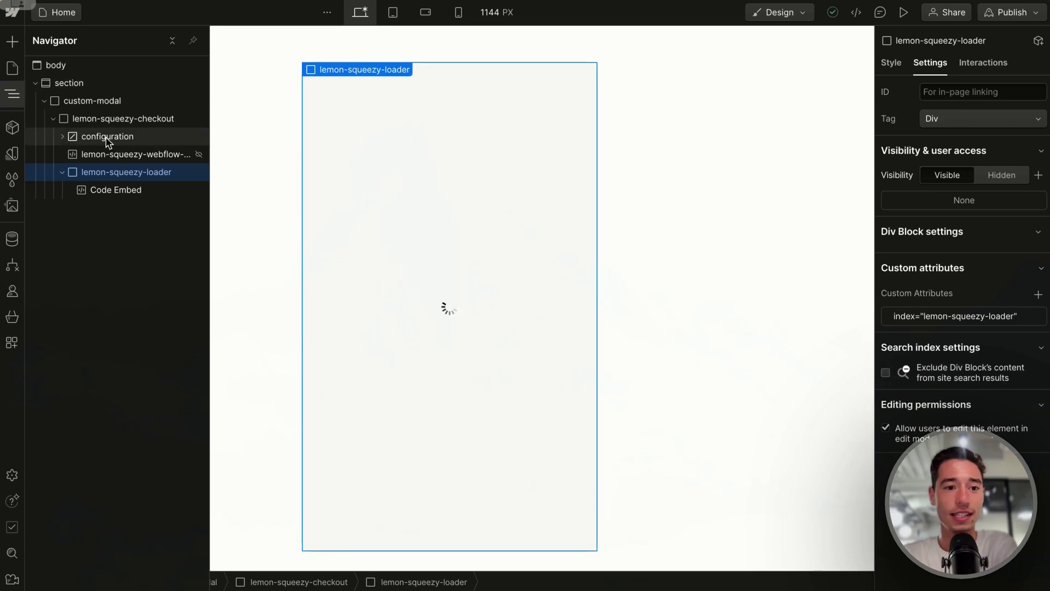
{"action": "left_click", "coordinate": [107, 137]}
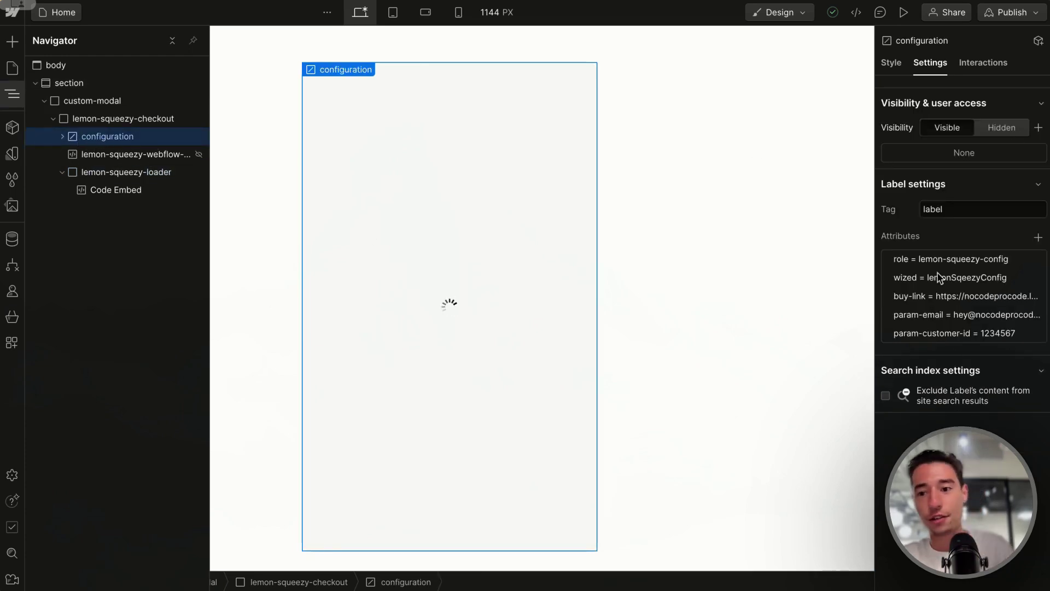
{"action": "left_click", "coordinate": [971, 280]}
{"action": "left_click", "coordinate": [964, 335]}
{"action": "double_click", "coordinate": [966, 336]}
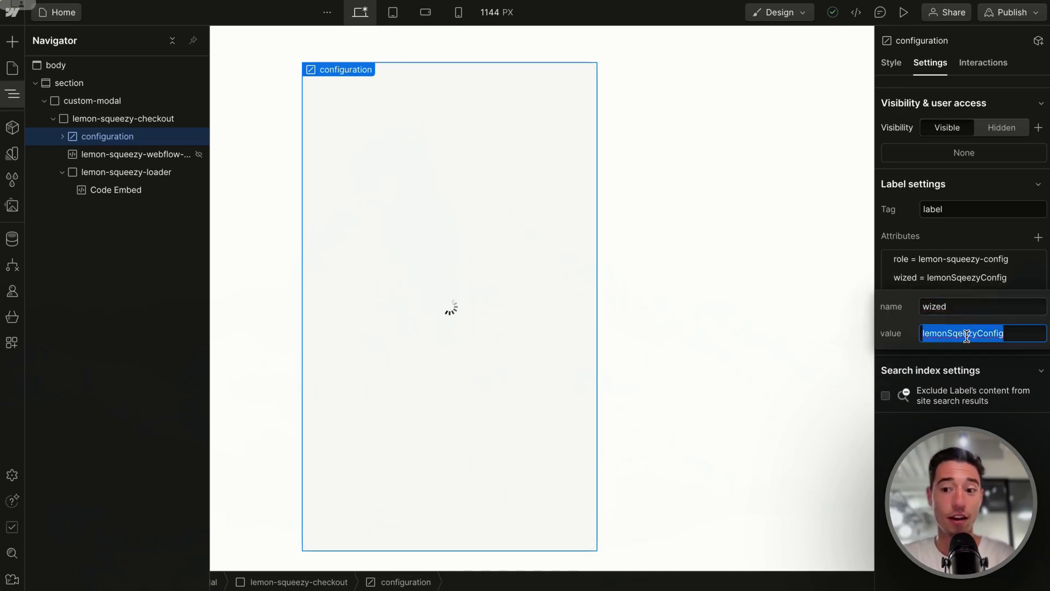
{"action": "left_click", "coordinate": [960, 280]}
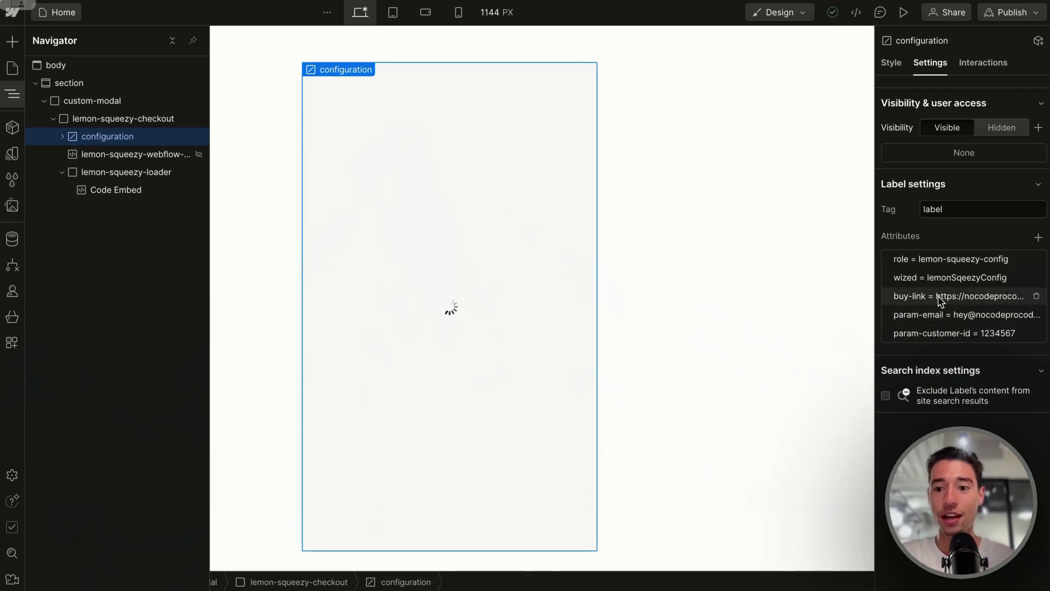
- Inspect the buy-link checkout URL and the param- prefix of the param-email attribute
{"action": "left_click", "coordinate": [938, 298]}
{"action": "triple_click", "coordinate": [949, 351]}
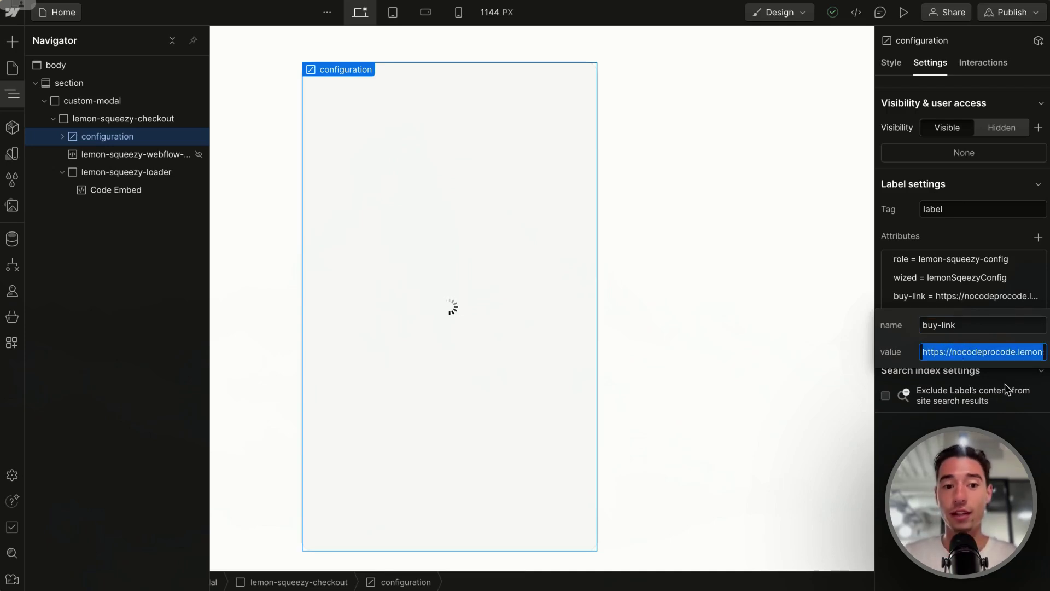
{"action": "triple_click", "coordinate": [986, 350]}
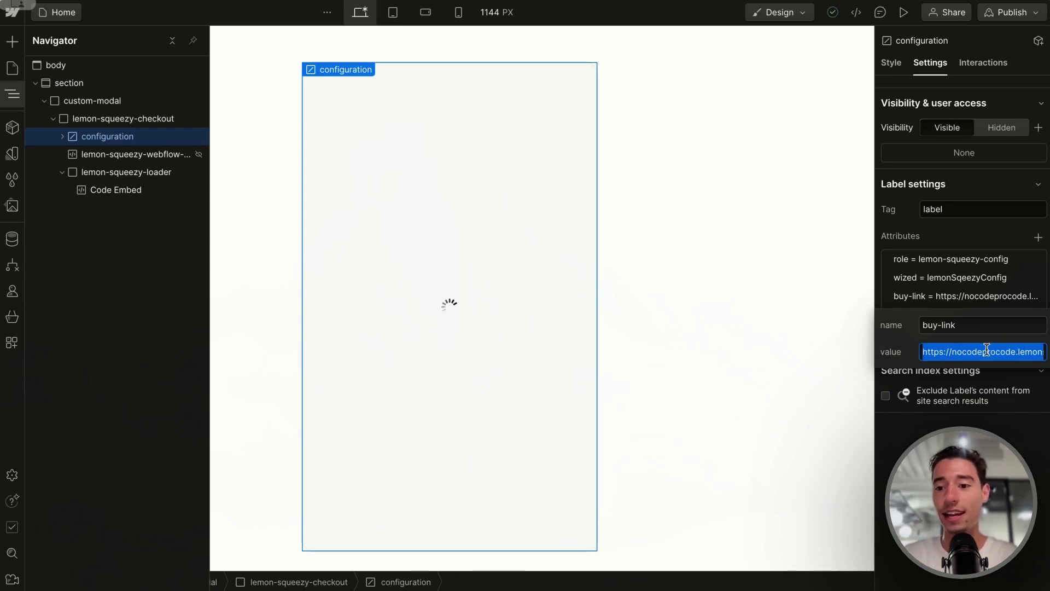
{"action": "left_click", "coordinate": [983, 294]}
{"action": "left_click", "coordinate": [964, 321]}
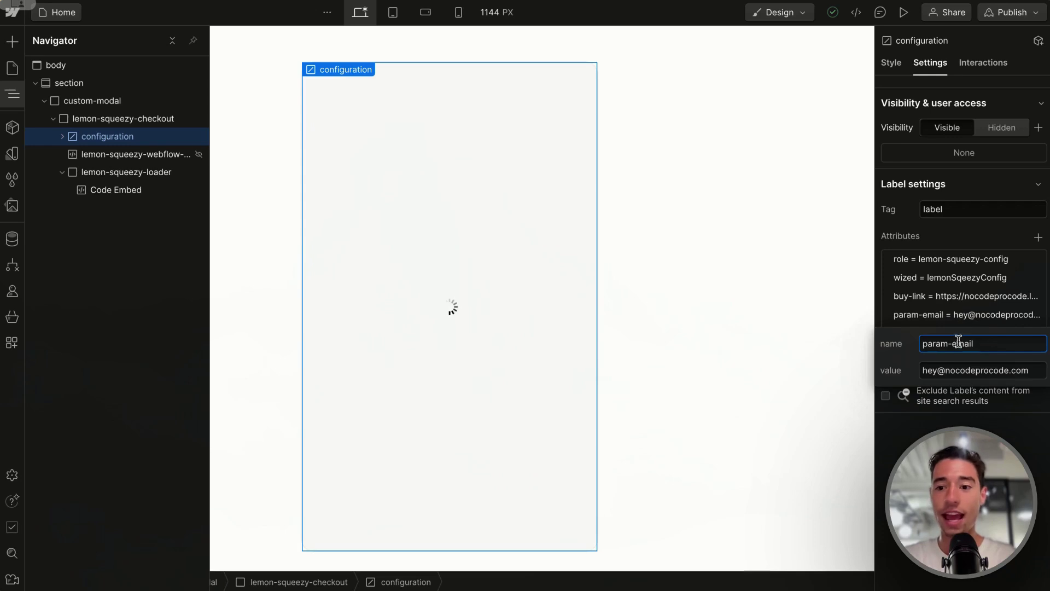
{"action": "triple_click", "coordinate": [959, 342]}
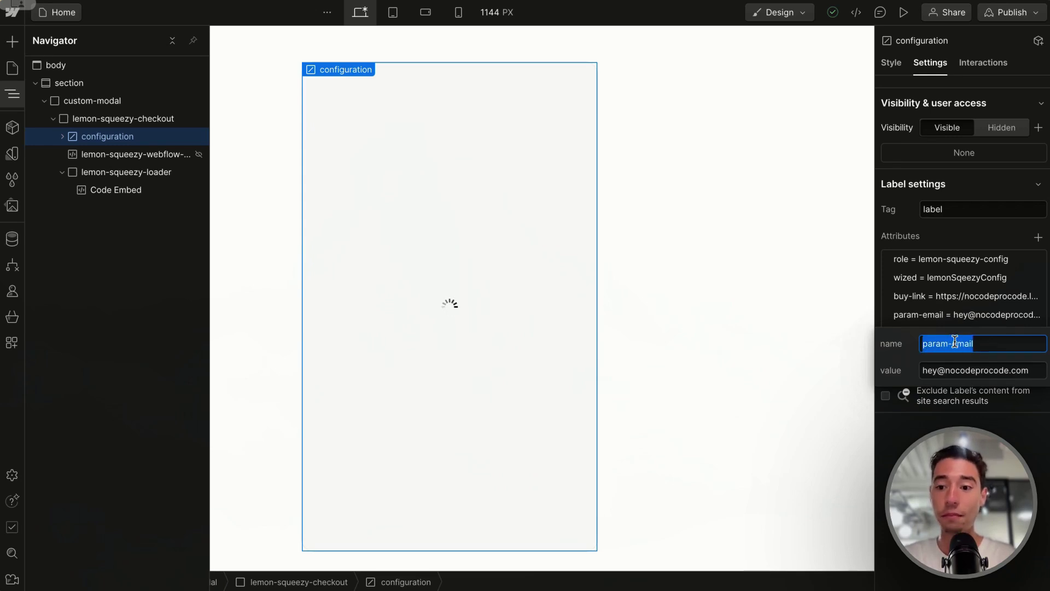
{"action": "left_click", "coordinate": [954, 343]}
{"action": "left_click_drag", "start_coordinate": [952, 343], "coordinate": [913, 344]}
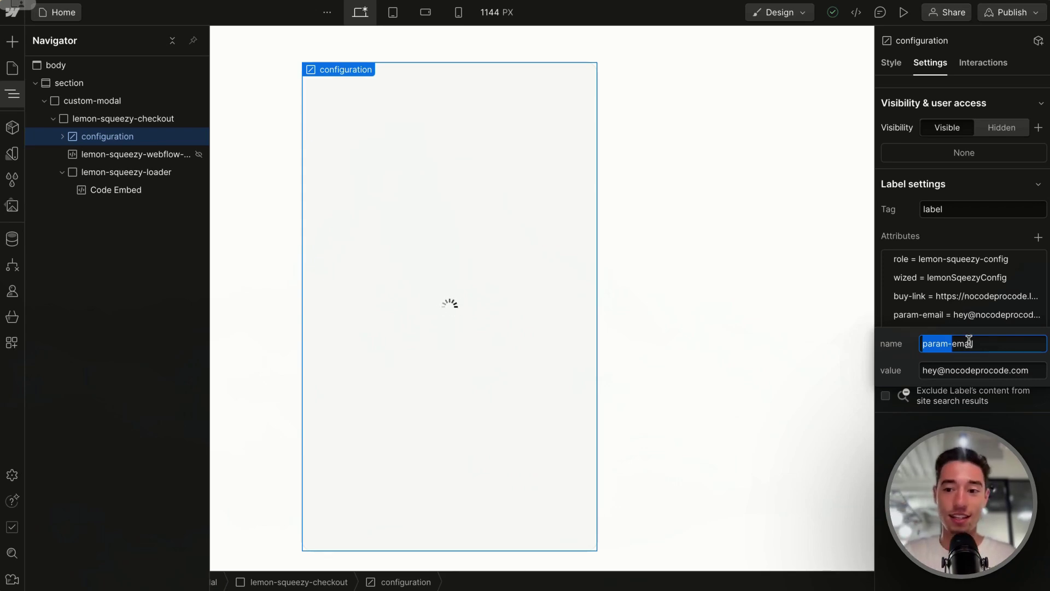
{"action": "left_click", "coordinate": [956, 318]}
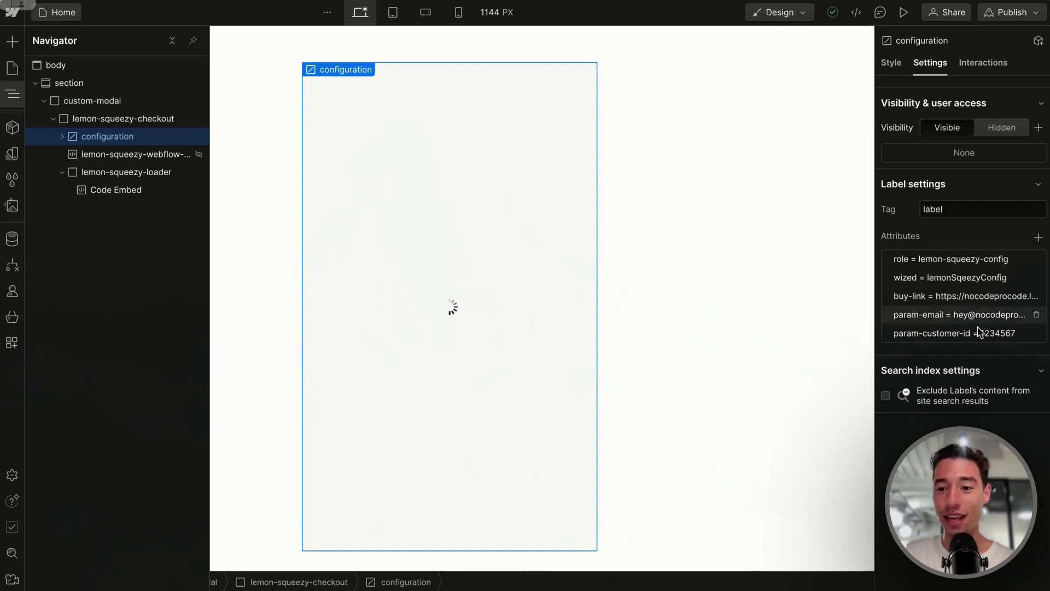
- Rename param-customer-id to param-user-id and clear its 1234567 value
{"action": "left_click", "coordinate": [964, 341]}
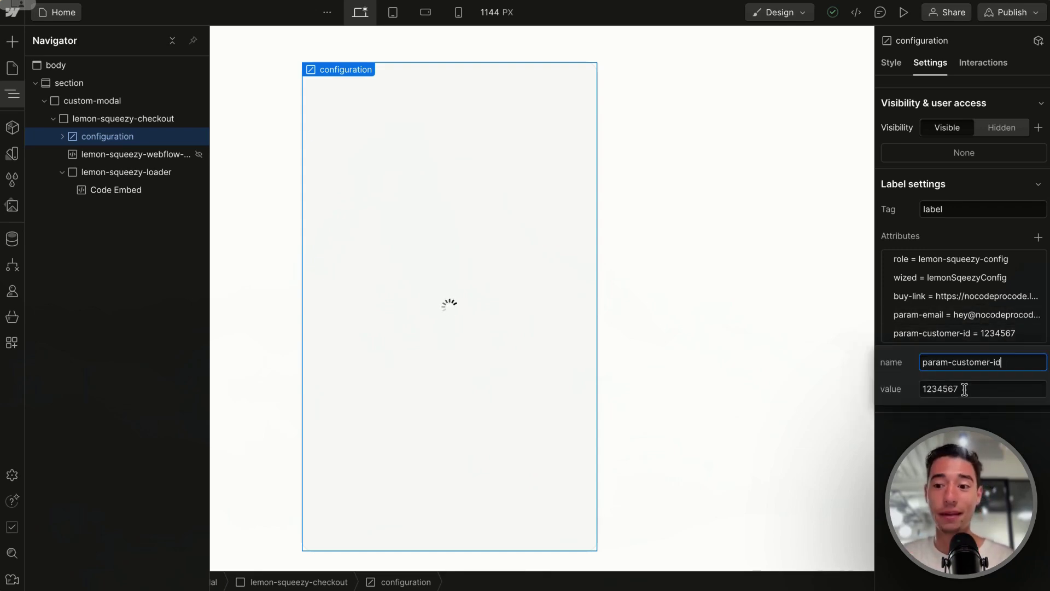
{"action": "left_click_drag", "start_coordinate": [952, 362], "coordinate": [1000, 362]}
{"action": "key", "text": "Escape"}
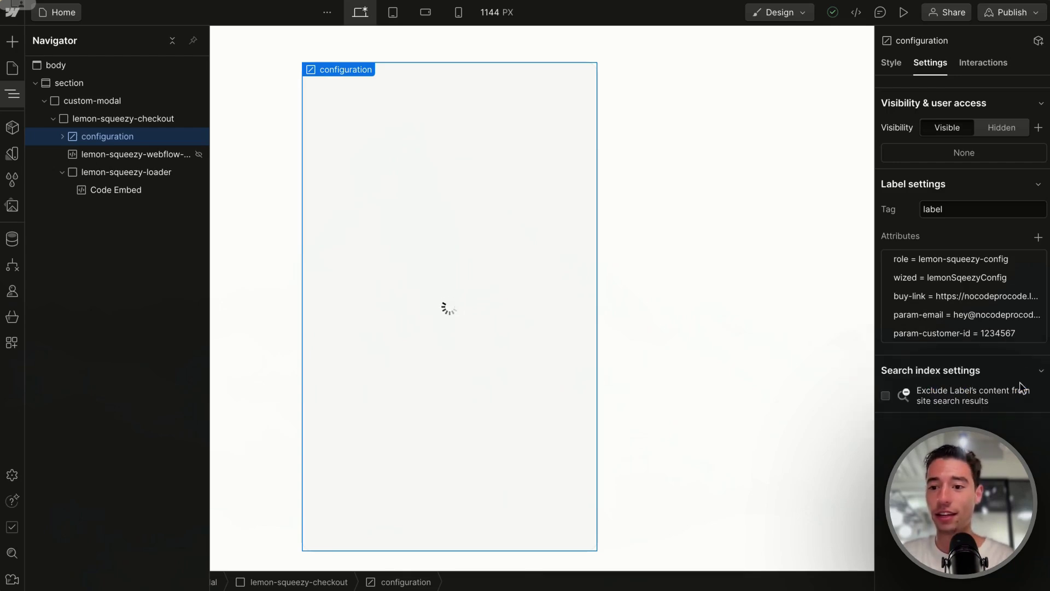
{"action": "left_click", "coordinate": [991, 339]}
{"action": "key", "text": "Escape"}
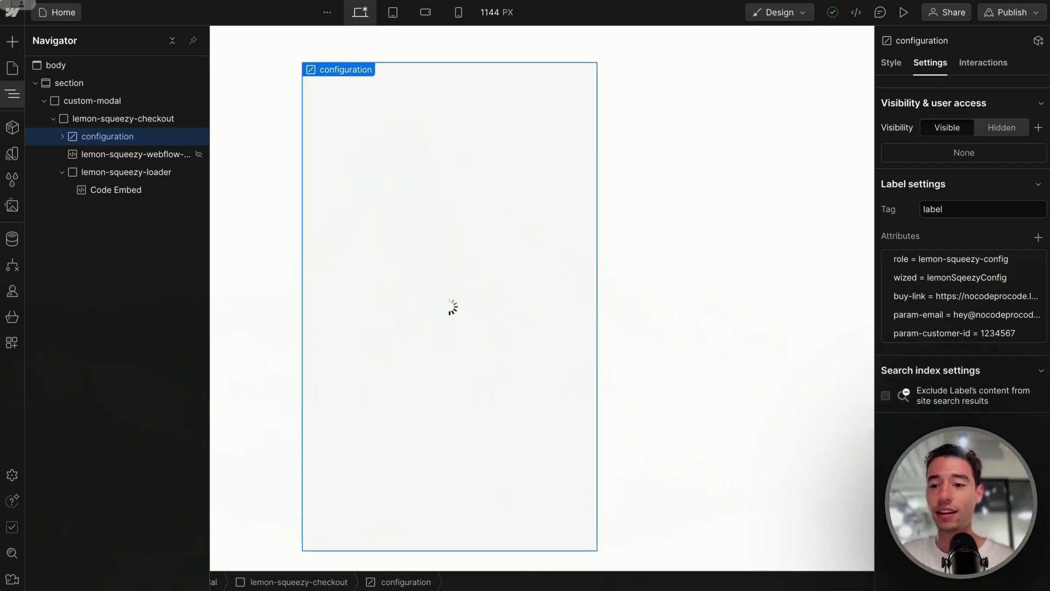
{"action": "left_click", "coordinate": [993, 334]}
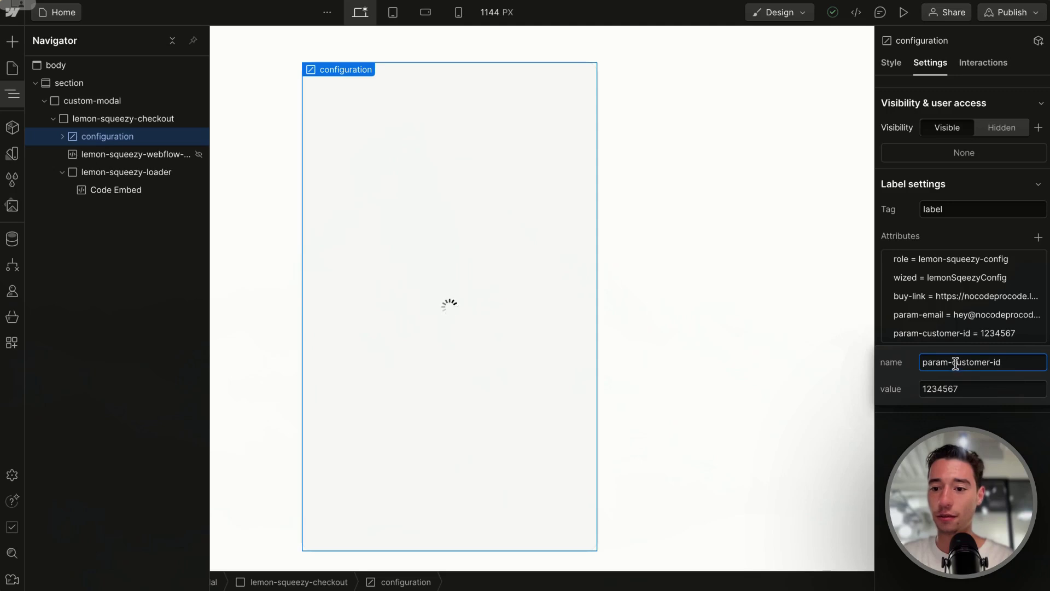
{"action": "left_click_drag", "start_coordinate": [951, 363], "coordinate": [1030, 363]}
{"action": "key", "text": "BackSpace"}
{"action": "type", "text": "user-id"}
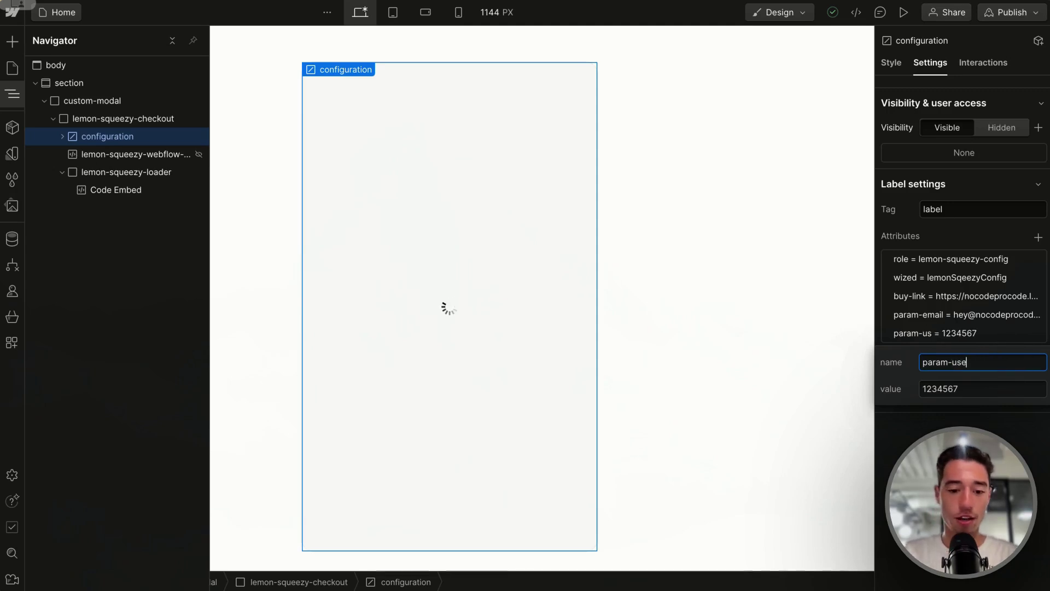
{"action": "left_click", "coordinate": [998, 394]}
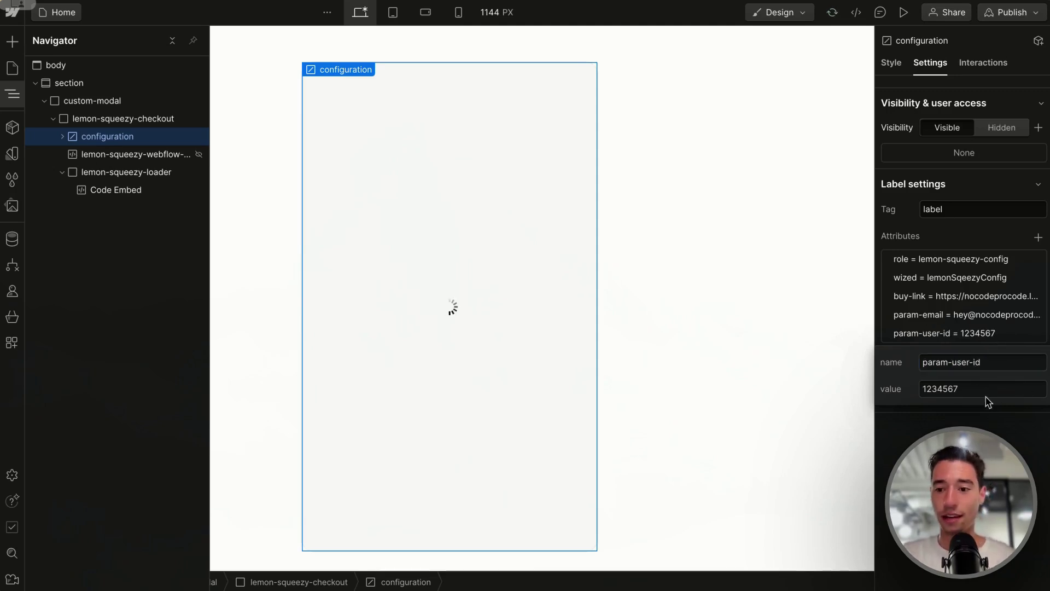
{"action": "key", "text": "ctrl+a"}
{"action": "key", "text": "BackSpace"}
{"action": "key", "text": "Return"}
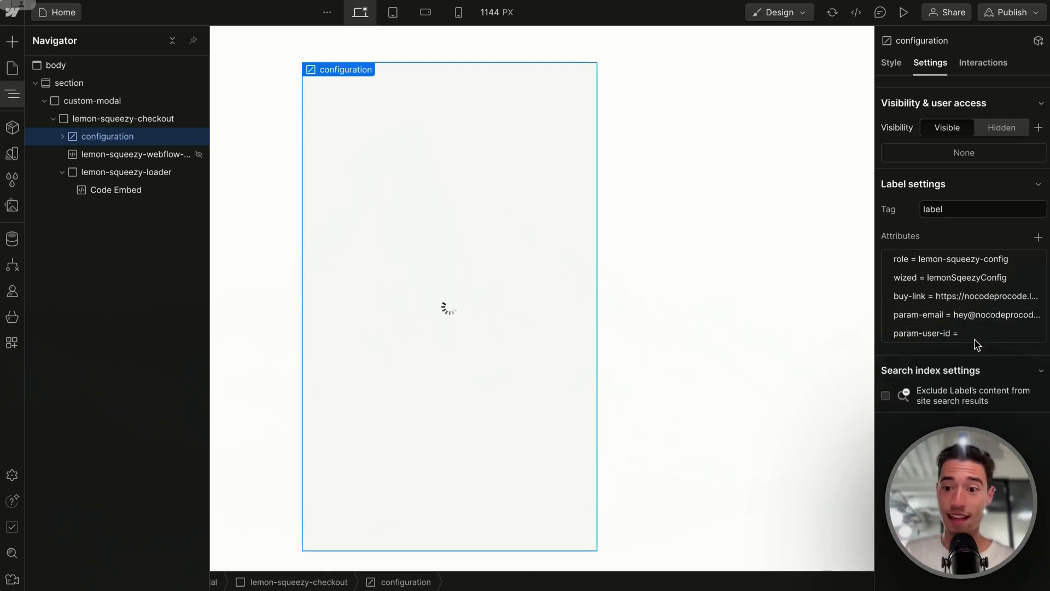
- Empty the param-email attribute's value and publish the site
{"action": "left_click", "coordinate": [950, 317]}
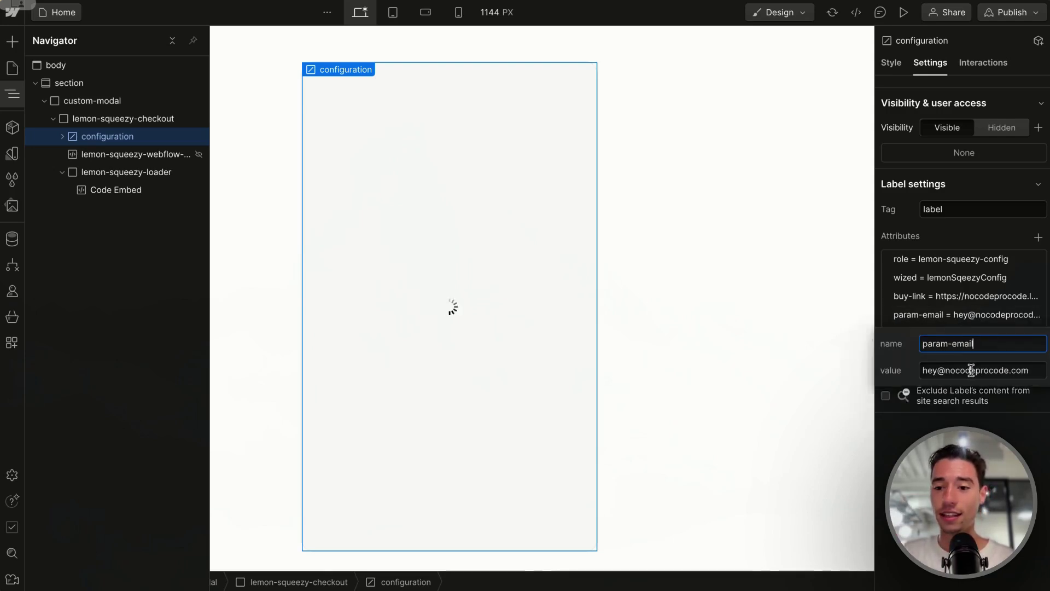
{"action": "left_click", "coordinate": [968, 371]}
{"action": "left_click", "coordinate": [961, 343]}
{"action": "left_click", "coordinate": [971, 370]}
{"action": "key", "text": "BackSpace"}
{"action": "key", "text": "Return"}
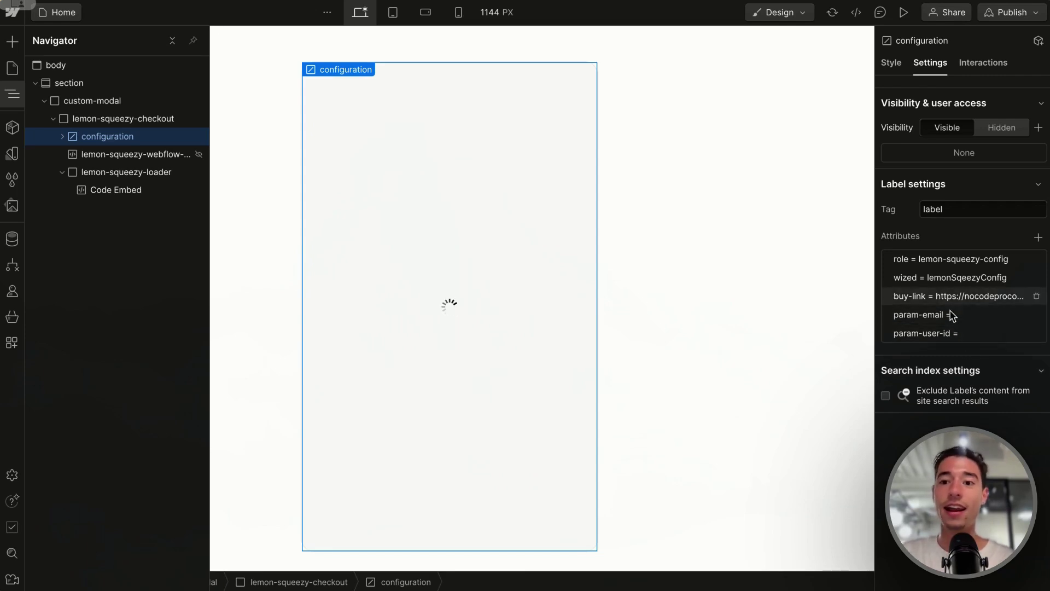
{"action": "key", "text": "ctrl+shift+p"}
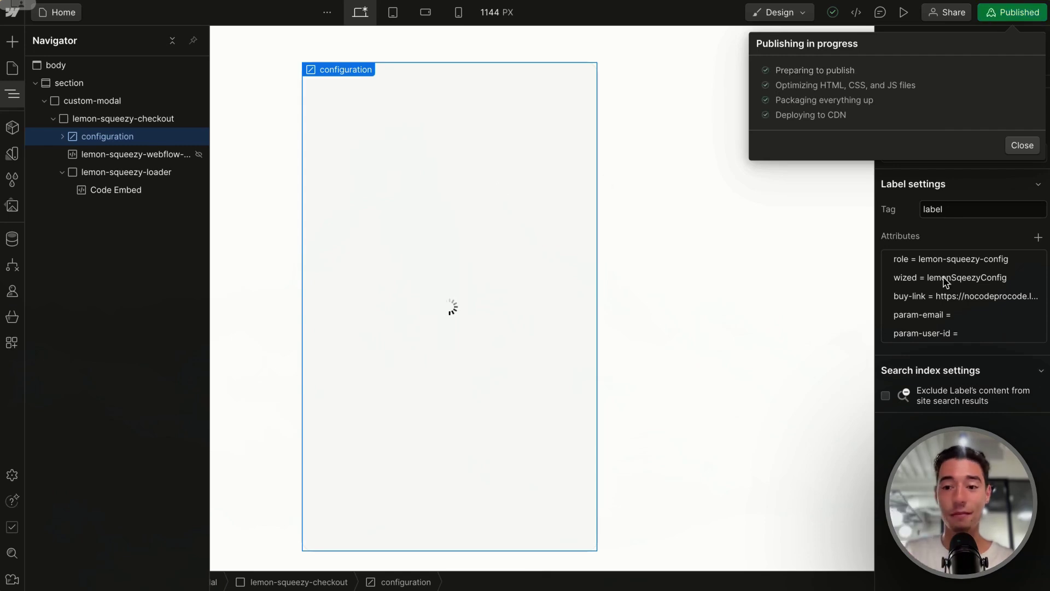
- Recheck the wized attribute, republish to the staging domain, and open the live staging checkout
{"action": "left_click", "coordinate": [891, 227]}
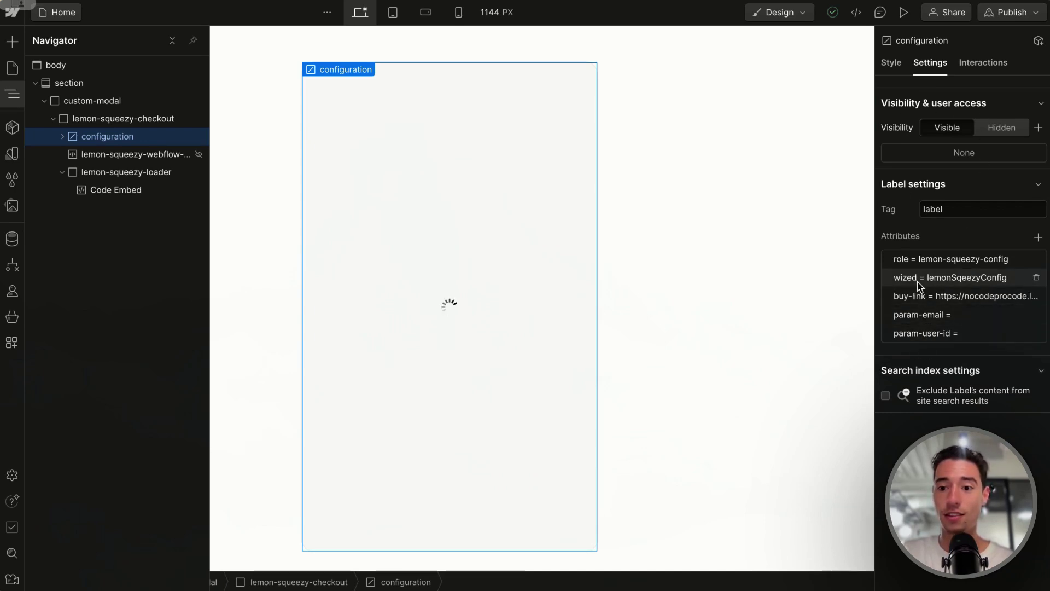
{"action": "left_click", "coordinate": [954, 277]}
{"action": "double_click", "coordinate": [957, 306]}
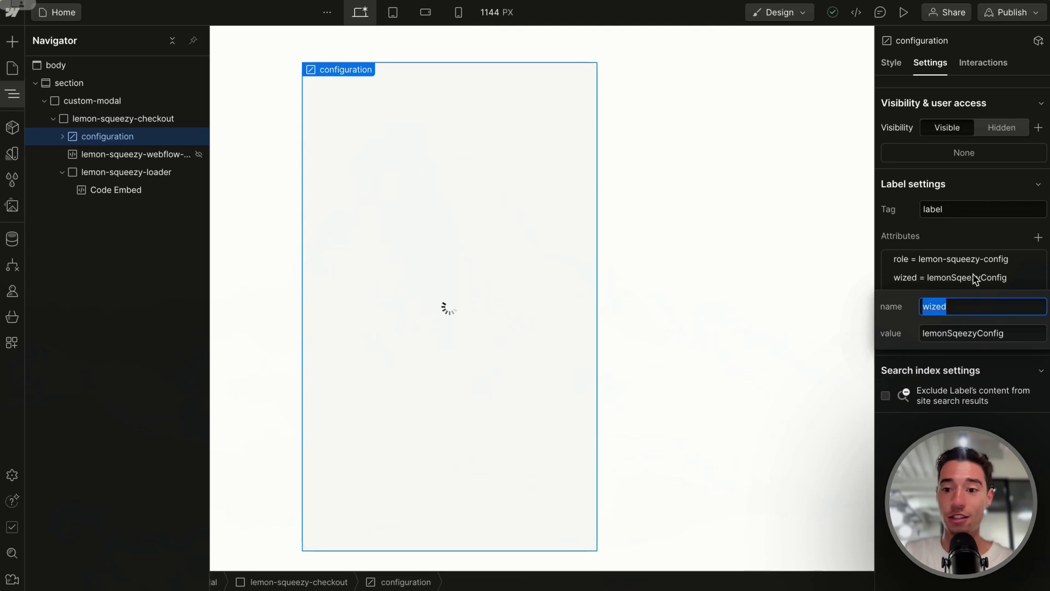
{"action": "left_click", "coordinate": [961, 277]}
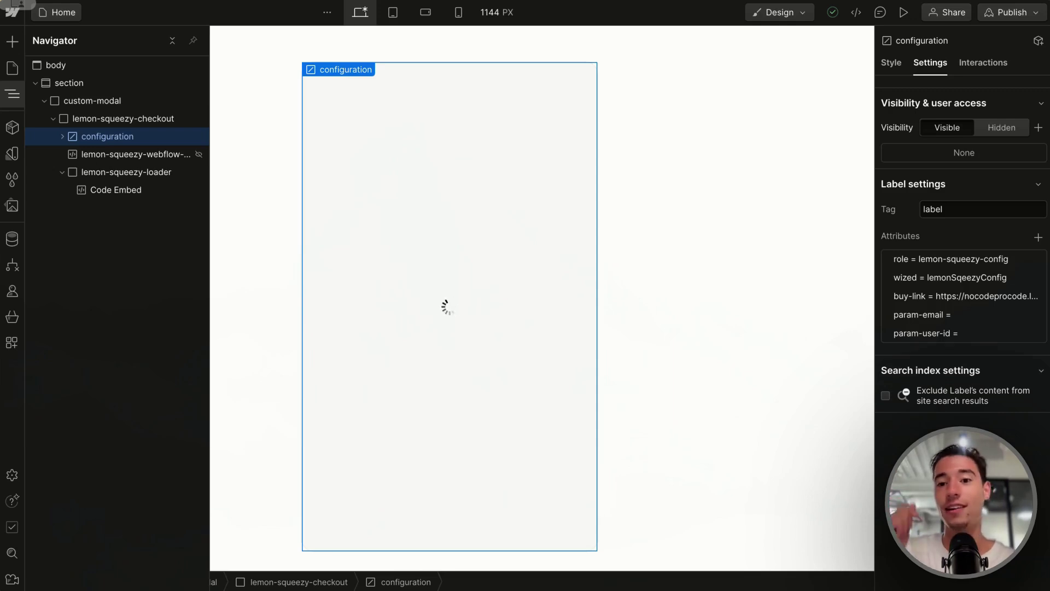
{"action": "left_click", "coordinate": [1009, 13]}
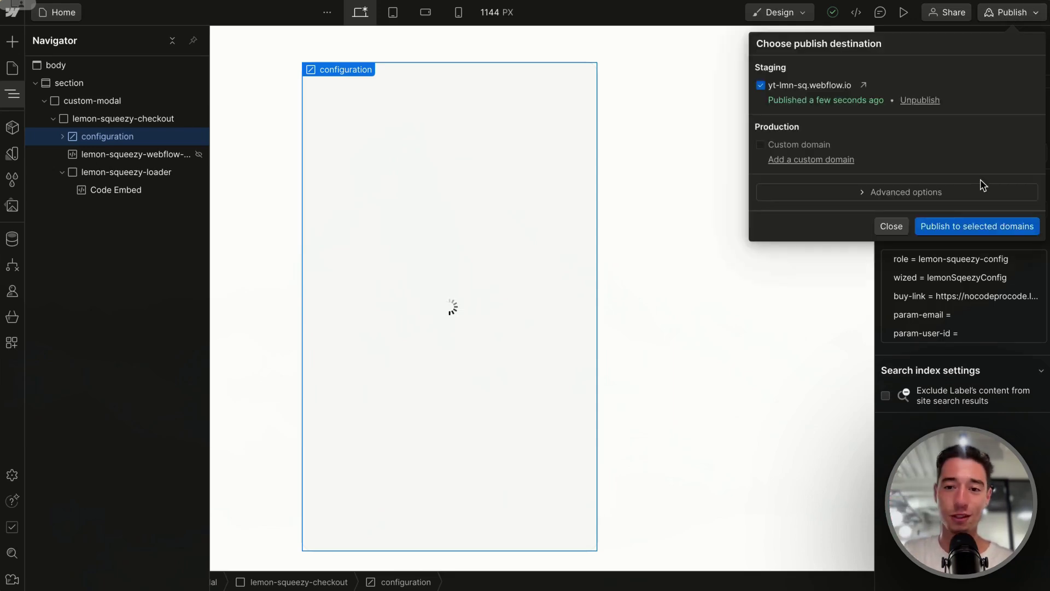
{"action": "left_click", "coordinate": [966, 224]}
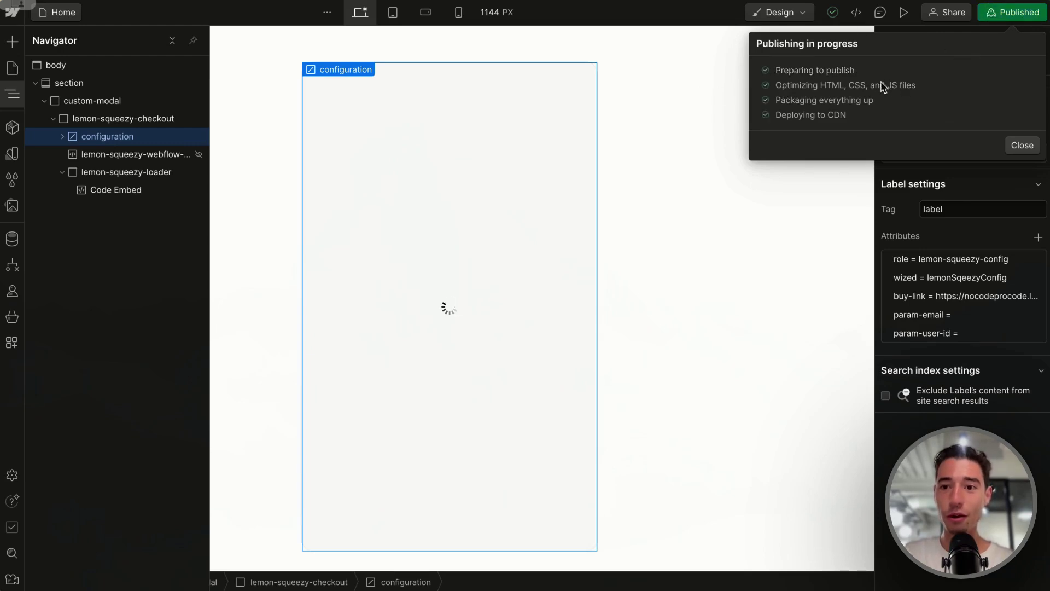
{"action": "left_click", "coordinate": [864, 87]}
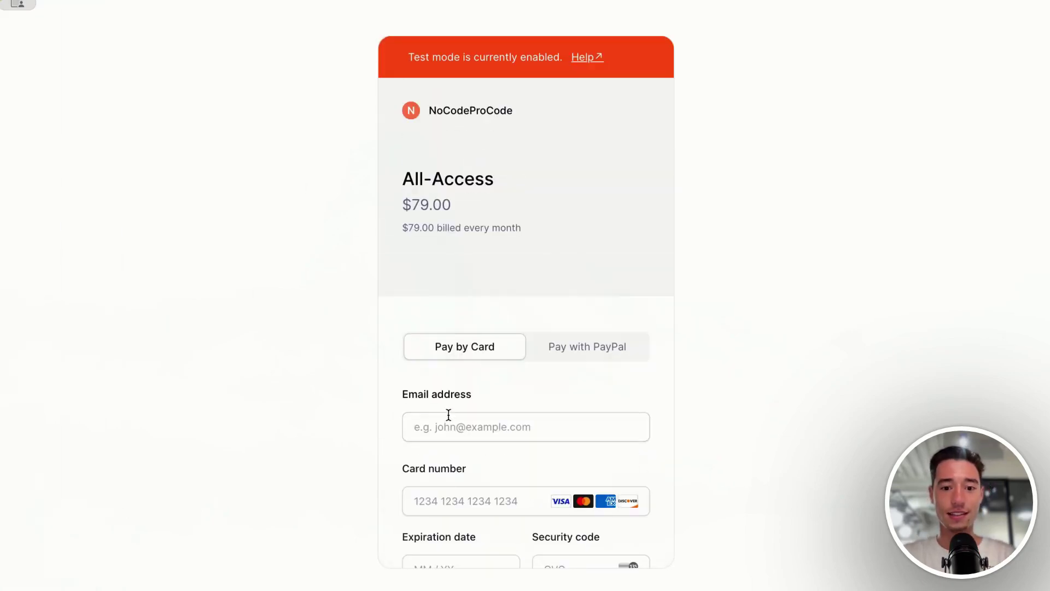
- Check that the staging checkout's e-mail field is empty by typing and deleting test characters
{"action": "left_click", "coordinate": [448, 414]}
{"action": "type", "text": "dpd"}
{"action": "key", "text": "BackSpace"}
{"action": "key", "text": "BackSpace"}
{"action": "key", "text": "BackSpace"}
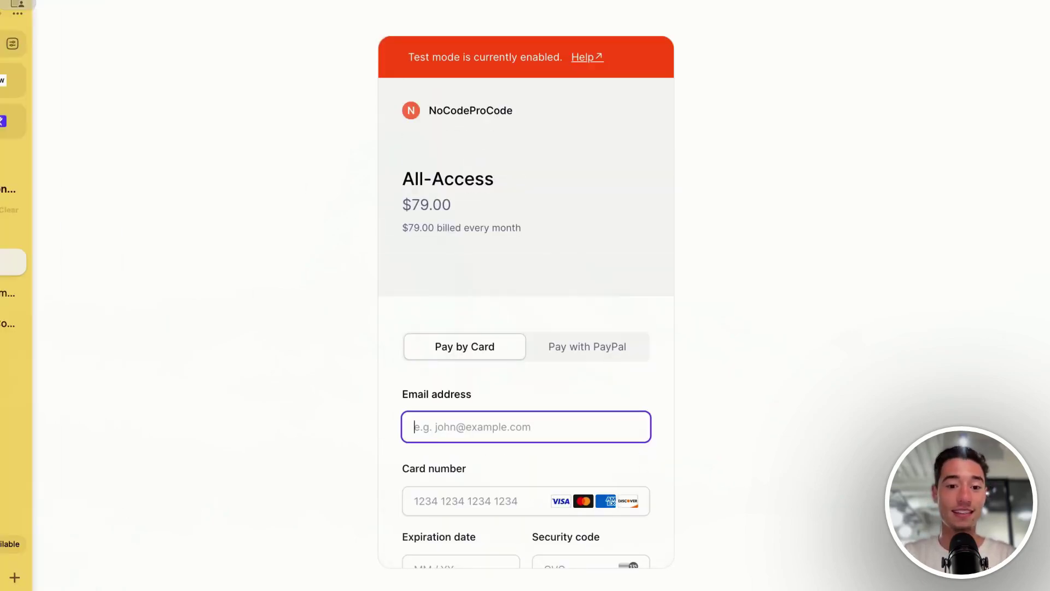
- Copy the staging site's URL from the address bar and switch to the Wized dashboard
{"action": "left_click", "coordinate": [48, 35]}
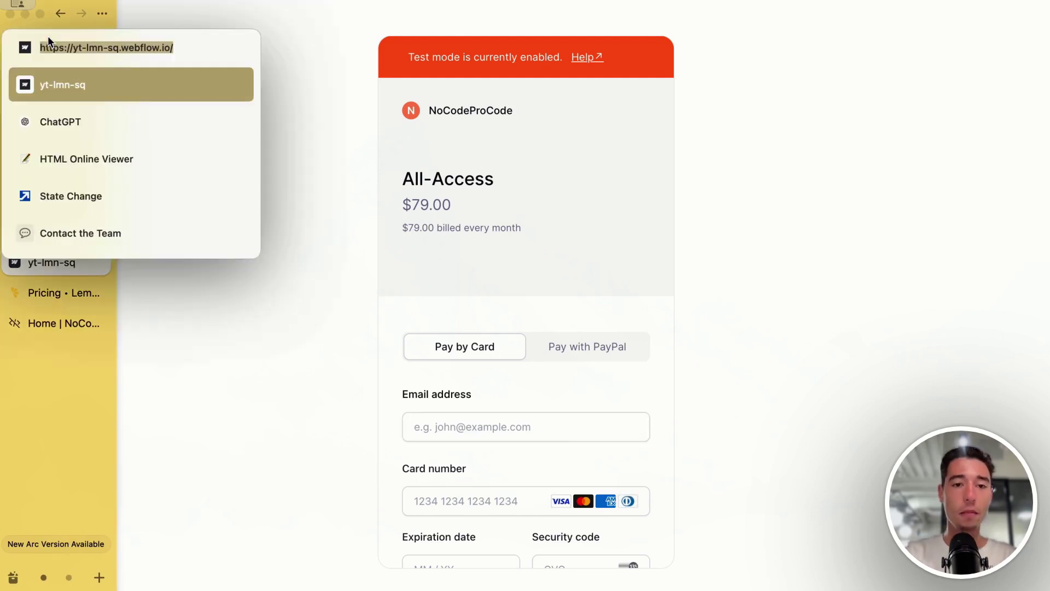
{"action": "key", "text": "Escape"}
{"action": "left_click", "coordinate": [85, 81]}
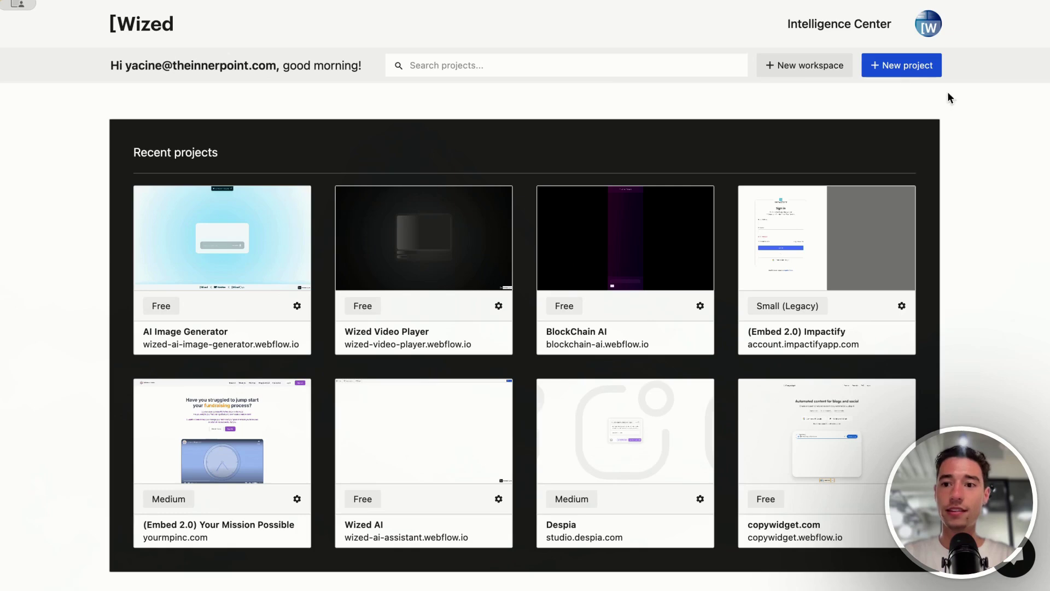
- Start a new Wized project with staging domain yt-lmn-sq.webflow.io
{"action": "left_click", "coordinate": [916, 80]}
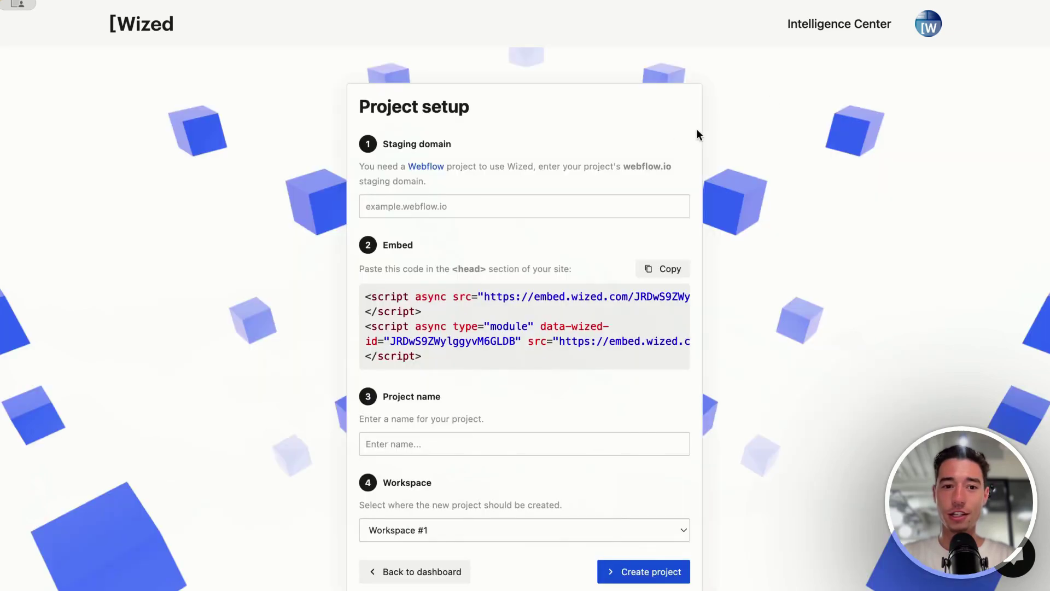
{"action": "left_click", "coordinate": [450, 204]}
{"action": "key", "text": "super+v"}
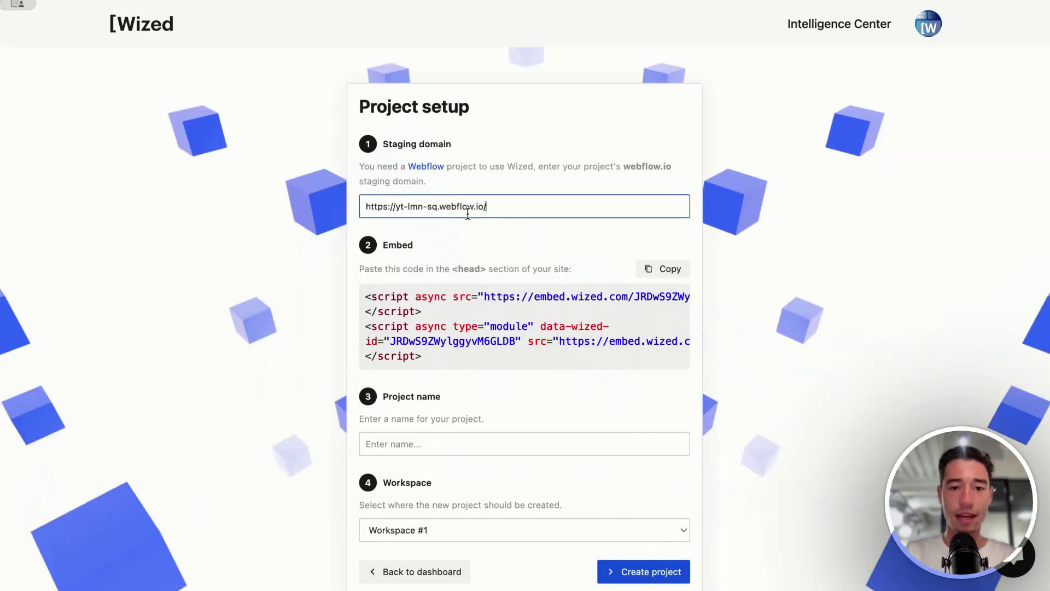
{"action": "left_click", "coordinate": [748, 170]}
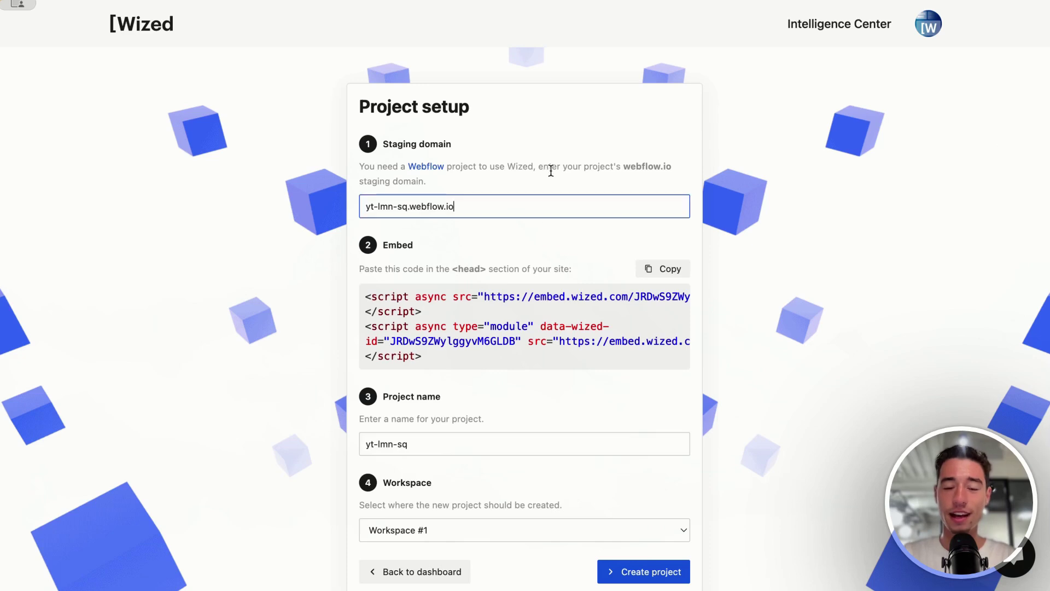
{"action": "triple_click", "coordinate": [466, 209]}
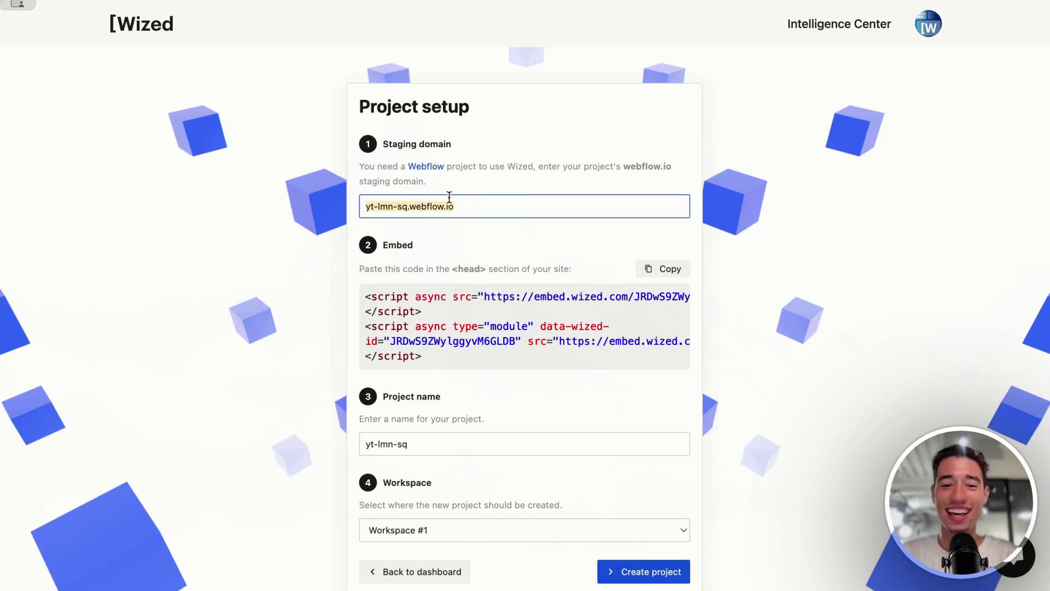
{"action": "left_click", "coordinate": [490, 182]}
{"action": "triple_click", "coordinate": [534, 204]}
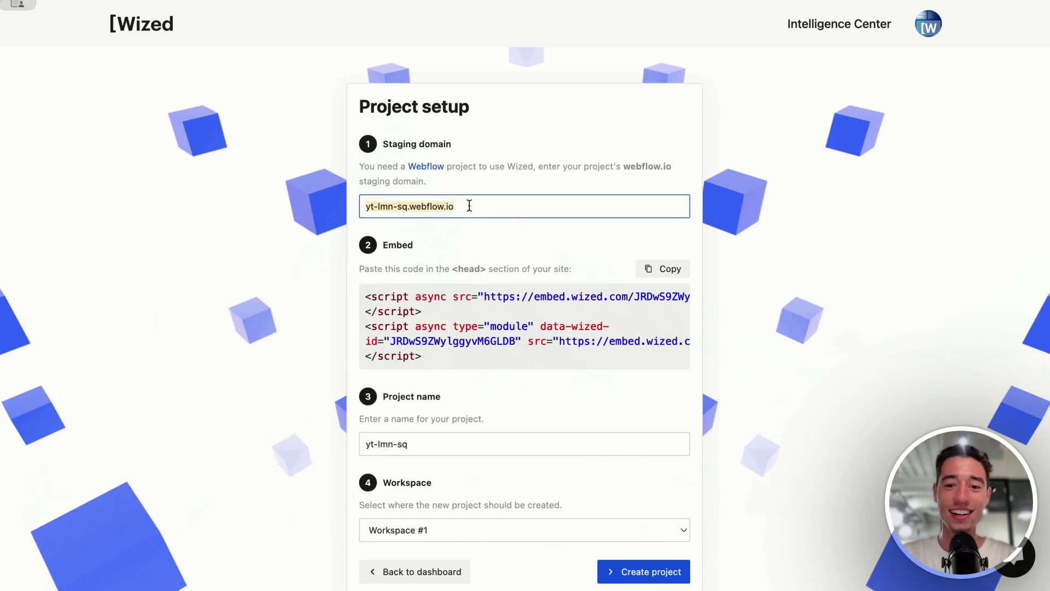
- Copy the project's Wized embed code and return to Webflow Designer
{"action": "scroll", "coordinate": [629, 246], "scroll_direction": "down", "scroll_amount": 2}
{"action": "left_click", "coordinate": [657, 229]}
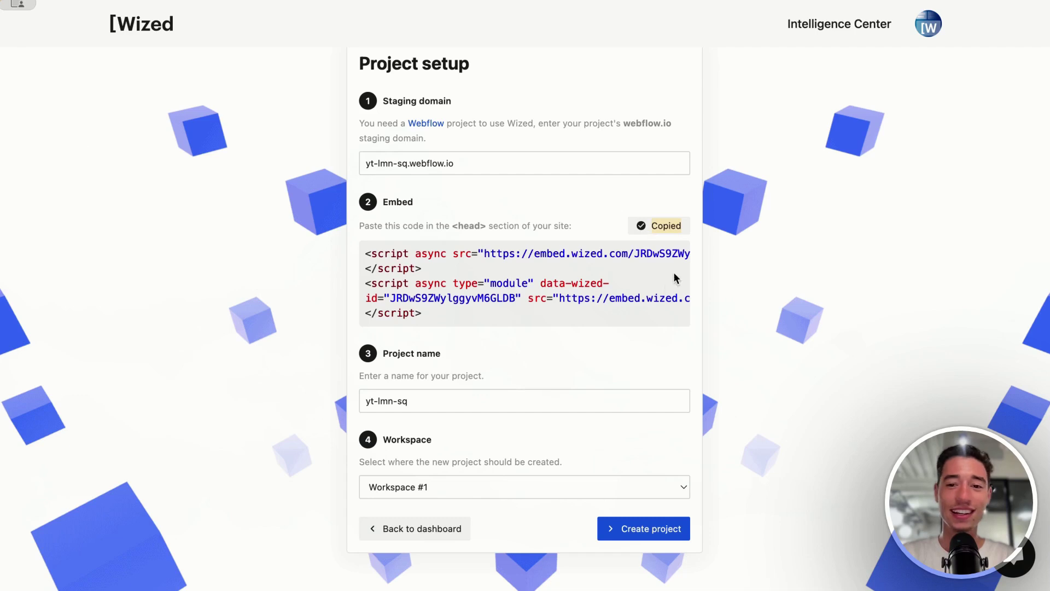
{"action": "mouse_move", "coordinate": [57, 103]}
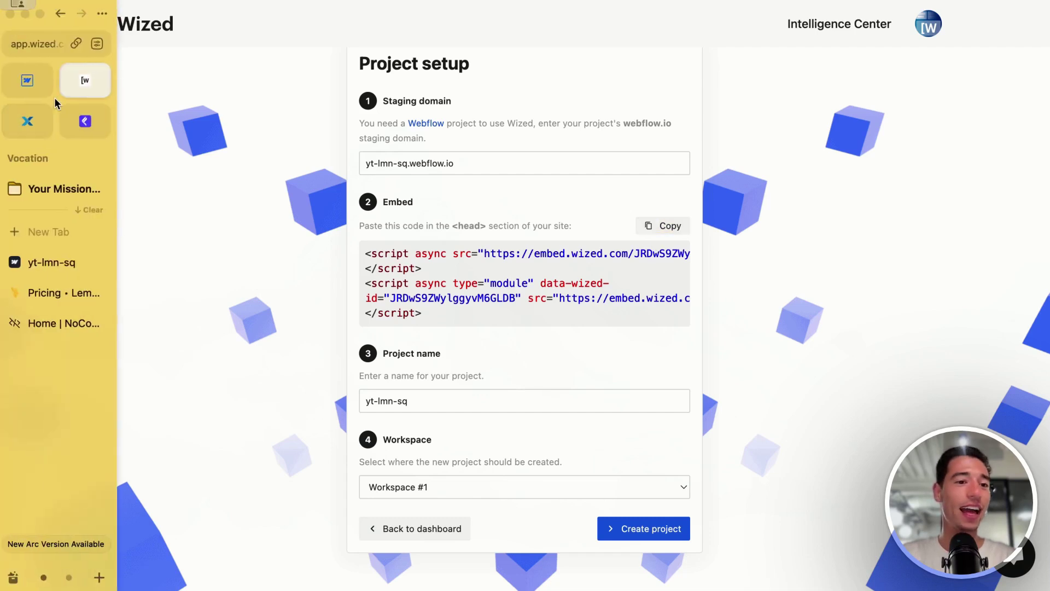
{"action": "left_click", "coordinate": [28, 80]}
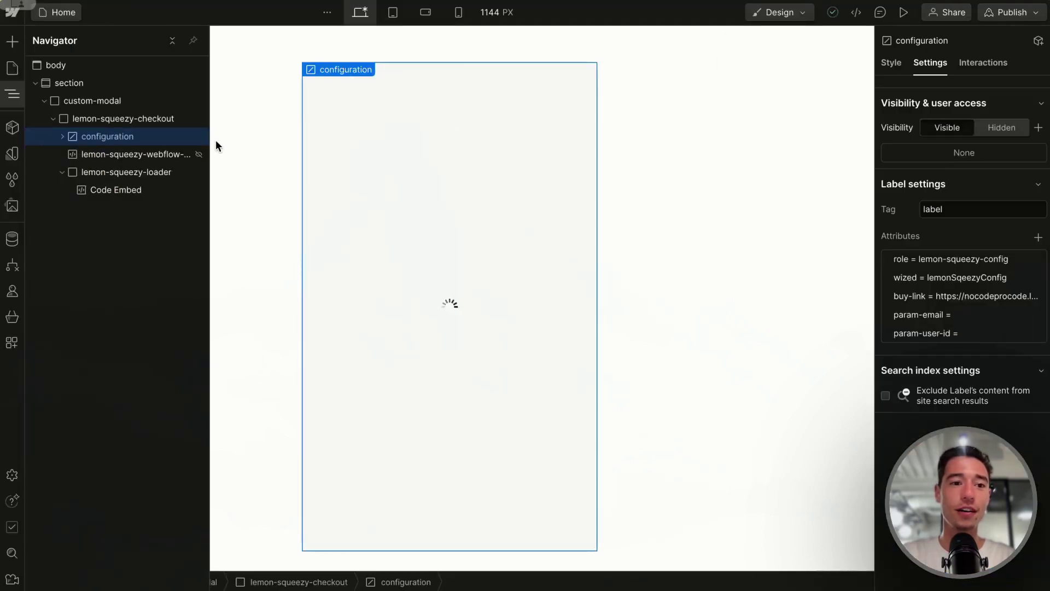
- Paste the Wized embed scripts into the Home page's Inside <head> custom code and save
{"action": "left_click", "coordinate": [12, 68]}
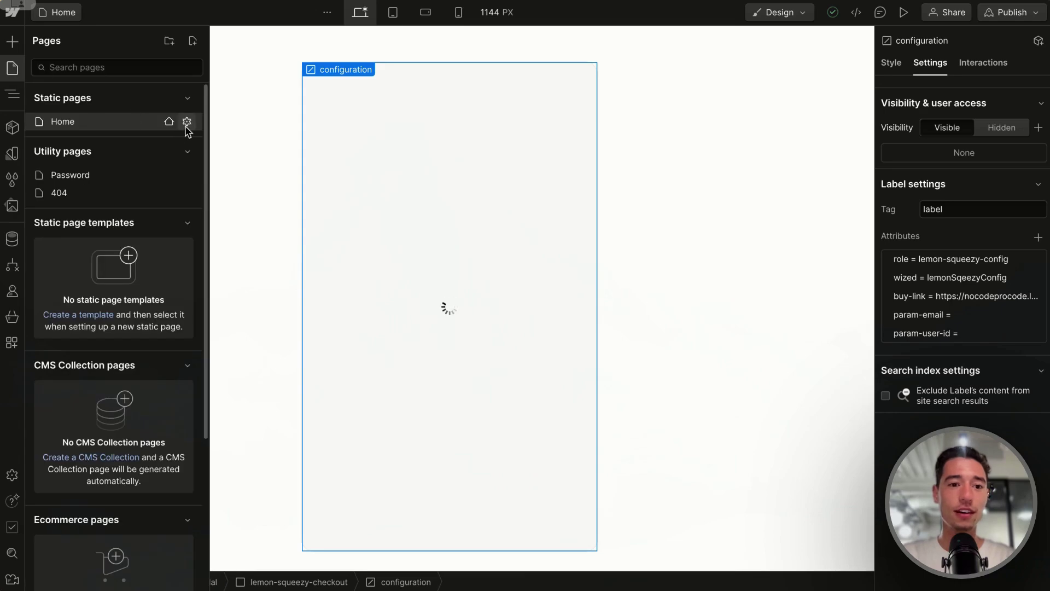
{"action": "left_click", "coordinate": [186, 122]}
{"action": "scroll", "coordinate": [328, 316], "scroll_direction": "down", "scroll_amount": 20}
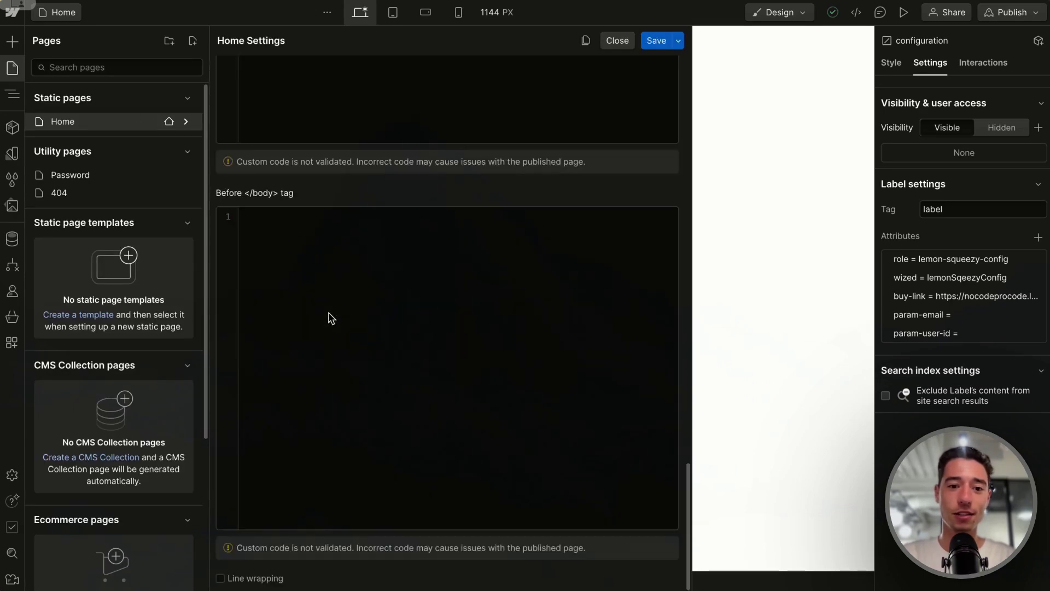
{"action": "scroll", "coordinate": [300, 242], "scroll_direction": "up", "scroll_amount": 5}
{"action": "left_click", "coordinate": [269, 217]}
{"action": "key", "text": "ctrl+v"}
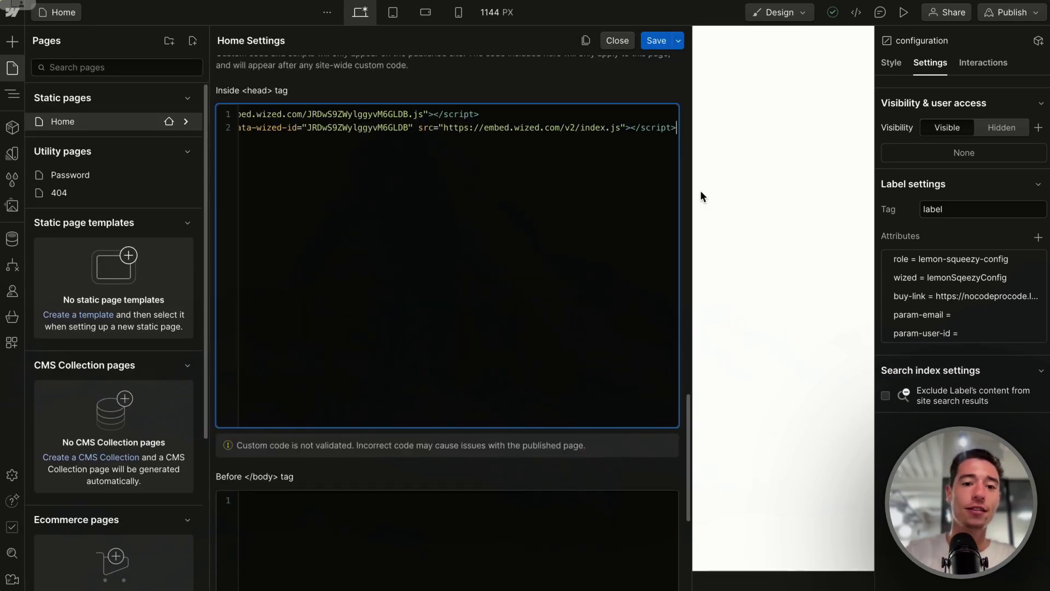
{"action": "left_click", "coordinate": [658, 39]}
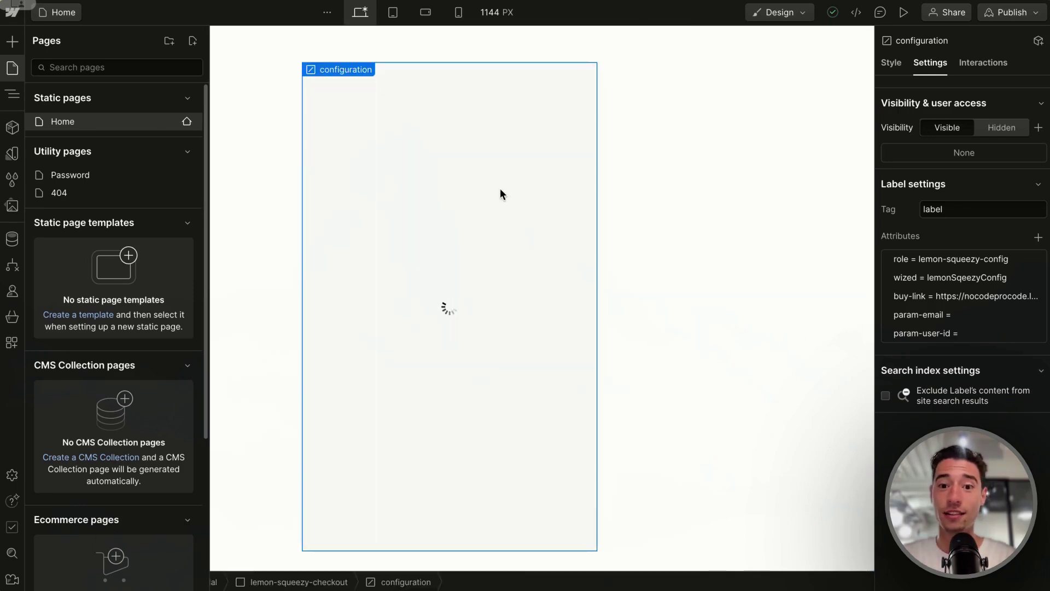
{"action": "left_click", "coordinate": [1009, 16]}
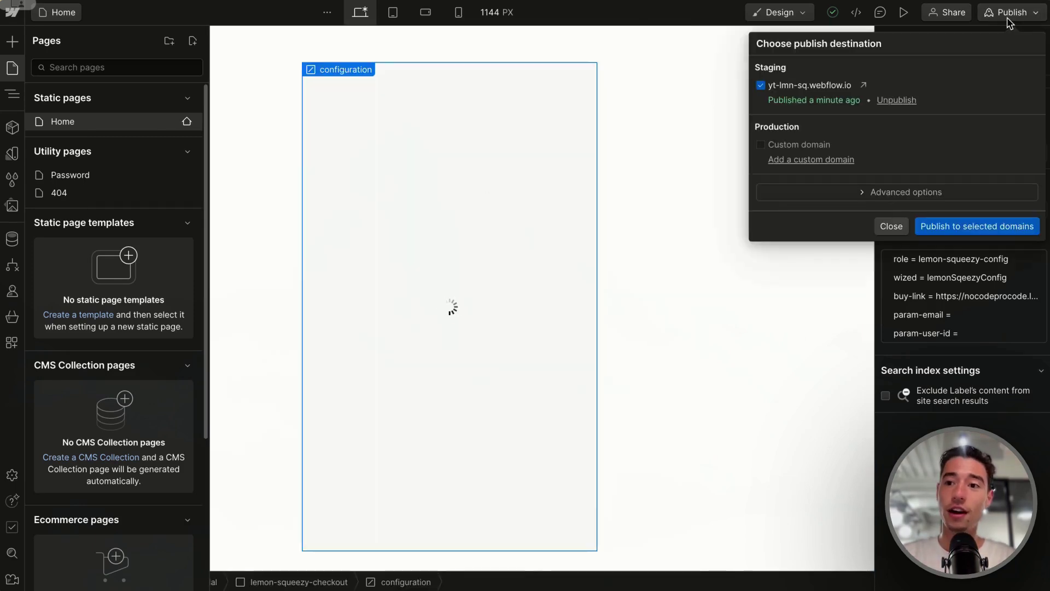
- Republish the site to the staging domain, preview the live checkout, then go back to Wized project setup
{"action": "left_click", "coordinate": [946, 227]}
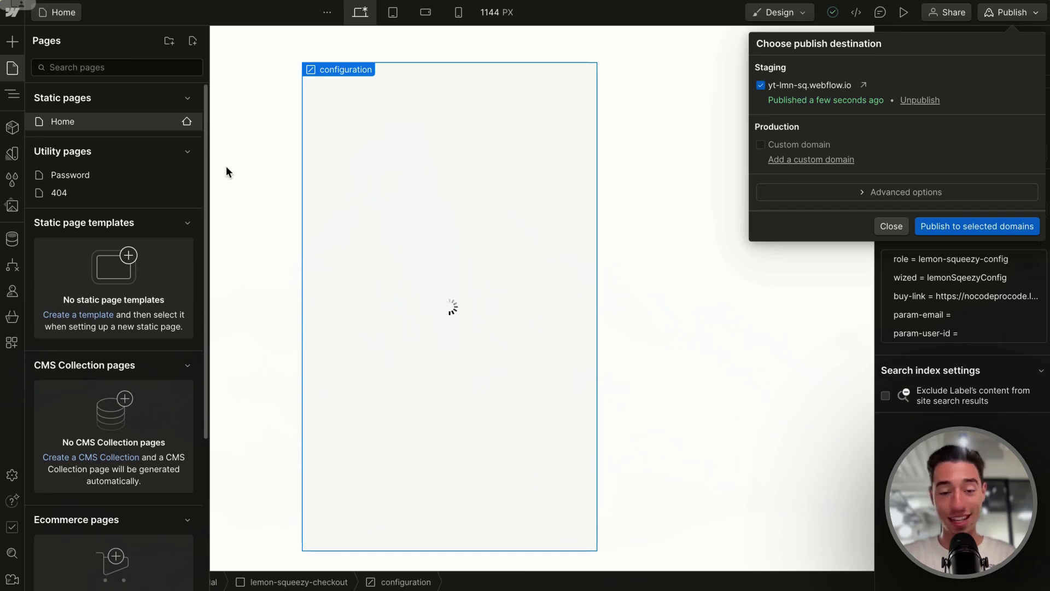
{"action": "left_click", "coordinate": [863, 85]}
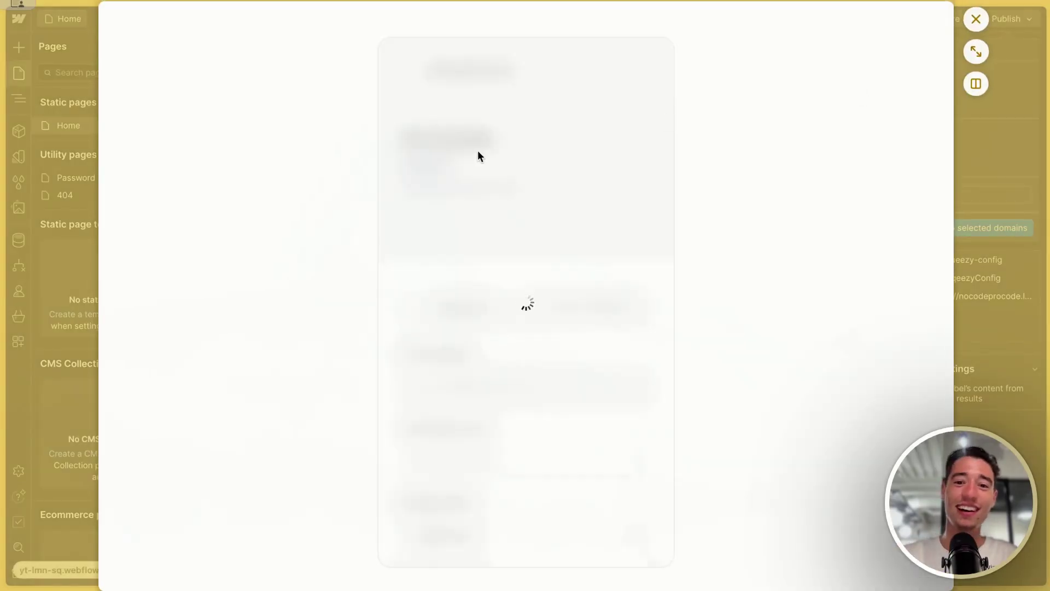
{"action": "left_click", "coordinate": [975, 19]}
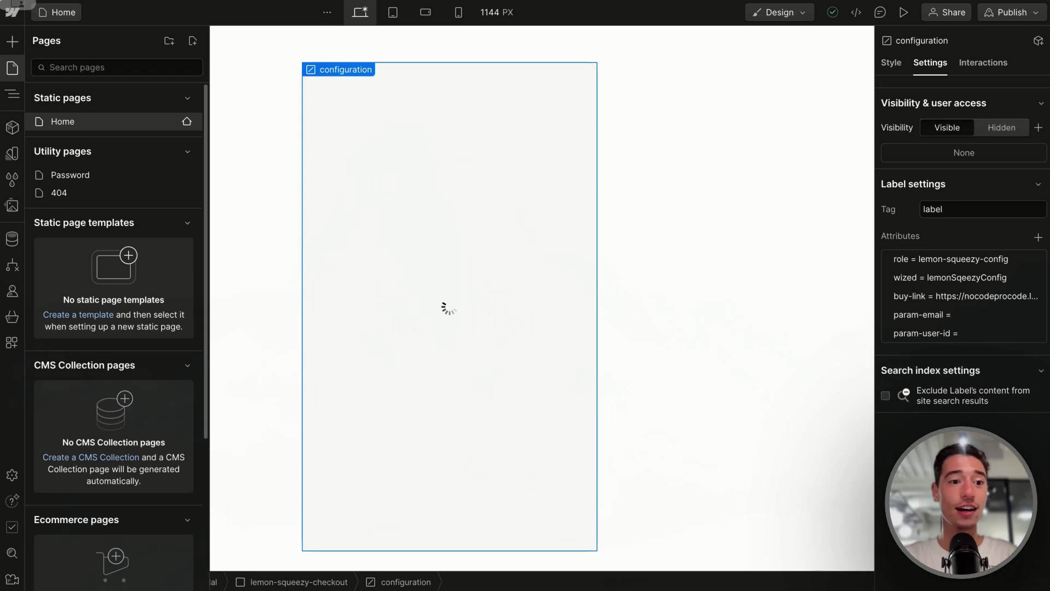
{"action": "mouse_move", "coordinate": [2, 104]}
{"action": "left_click", "coordinate": [84, 82]}
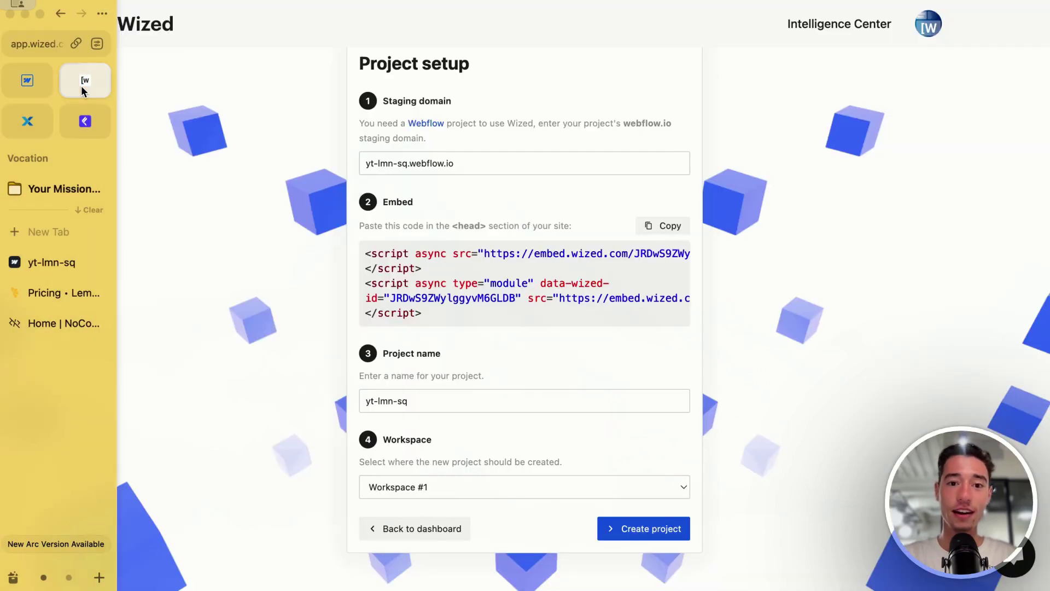
- Create the yt-lmn-sq Wized project and turn on X-Ray to reveal the lemonSqeezyConfig element
{"action": "left_click", "coordinate": [629, 530]}
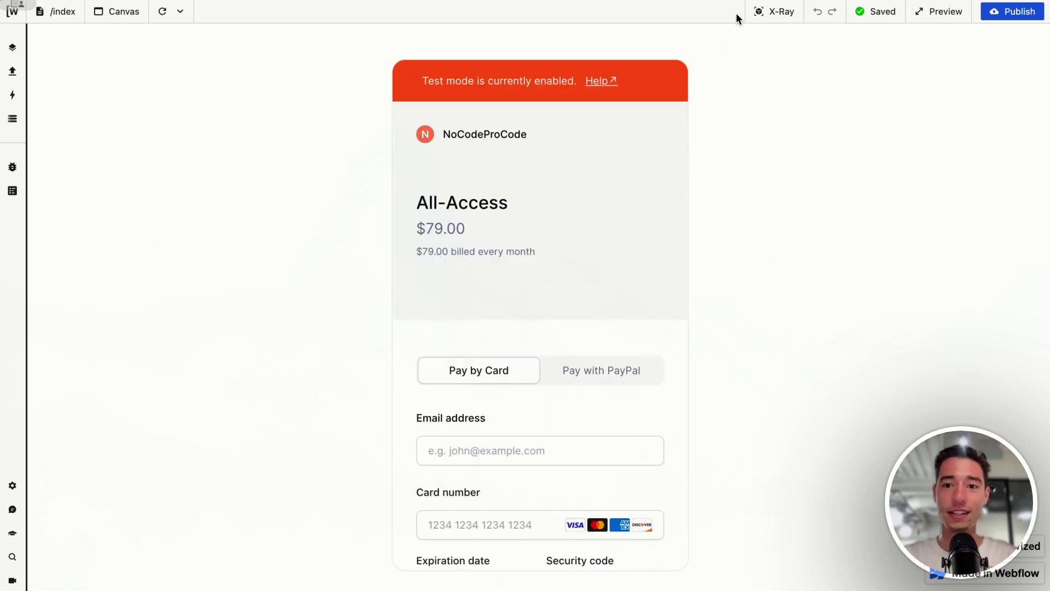
{"action": "left_click", "coordinate": [773, 13]}
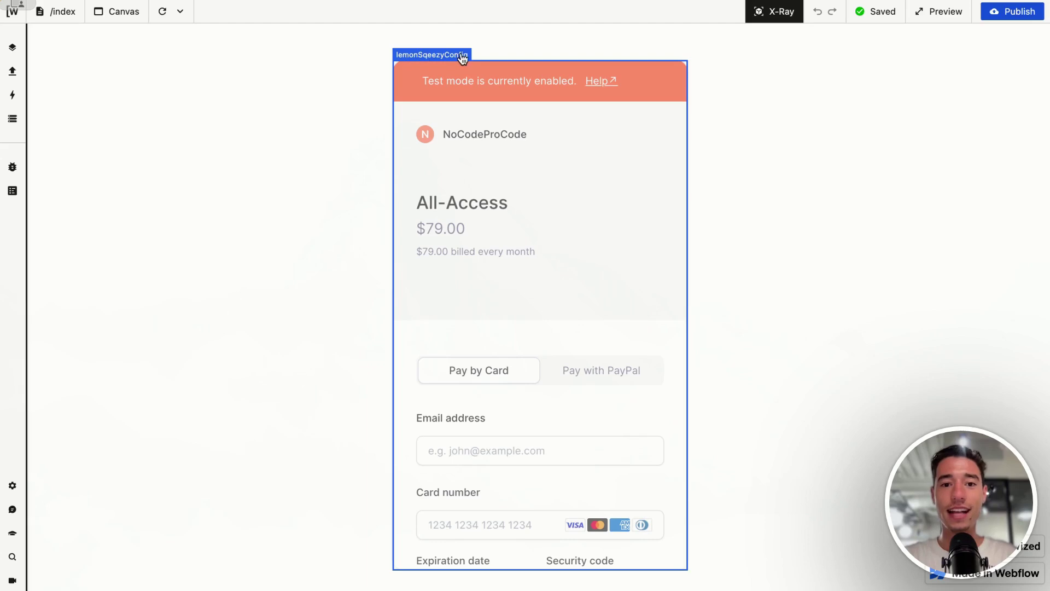
- Give the lemonSqeezyConfig action a Set HTML attribute setting with the key param-emal
{"action": "left_click", "coordinate": [438, 57]}
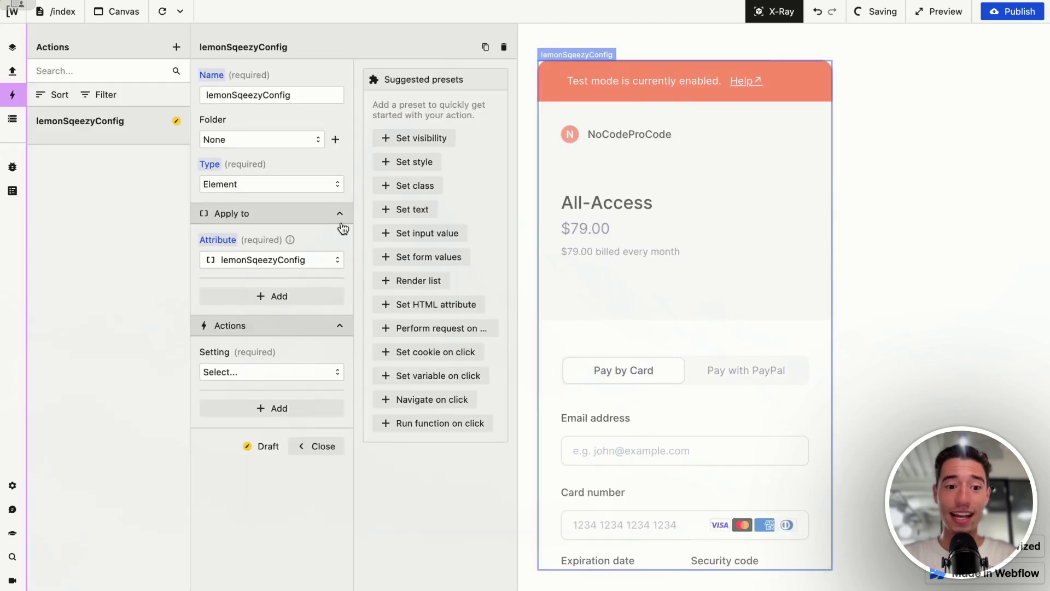
{"action": "left_click", "coordinate": [235, 373]}
{"action": "scroll", "coordinate": [245, 432], "scroll_direction": "down", "scroll_amount": 3}
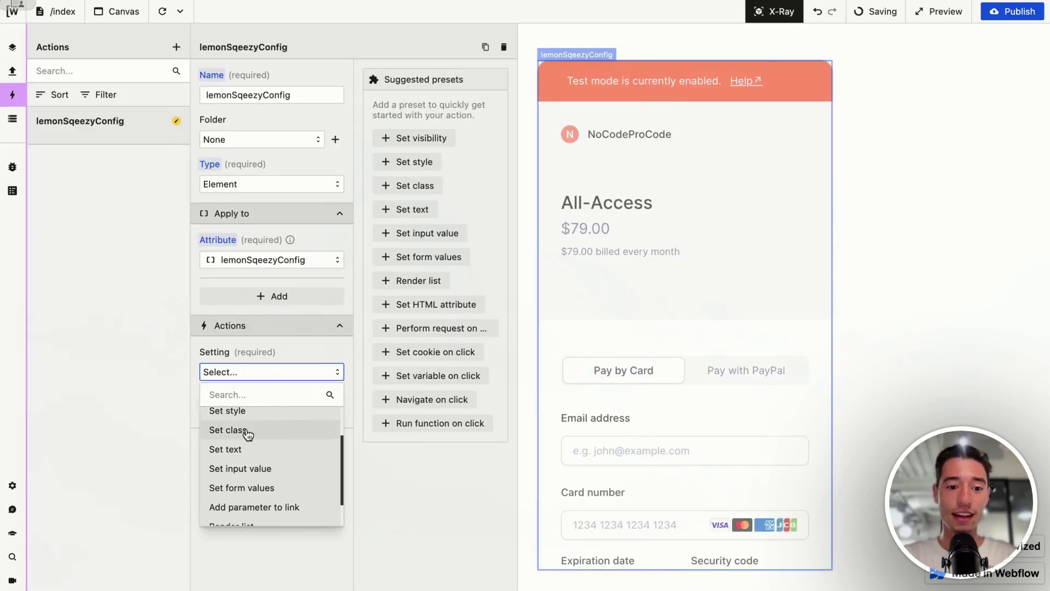
{"action": "left_click", "coordinate": [238, 510]}
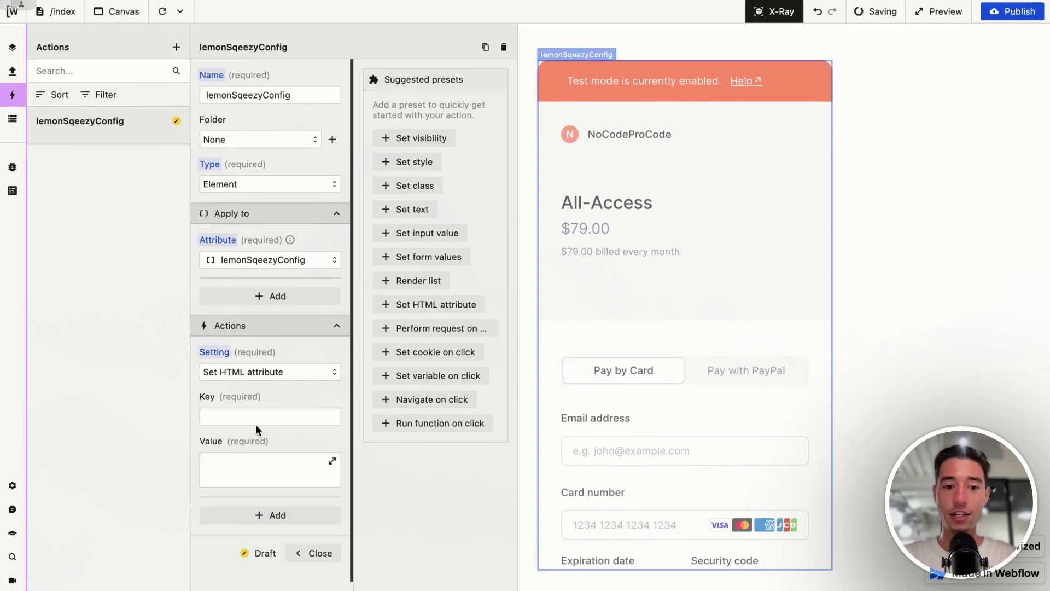
{"action": "left_click", "coordinate": [249, 415]}
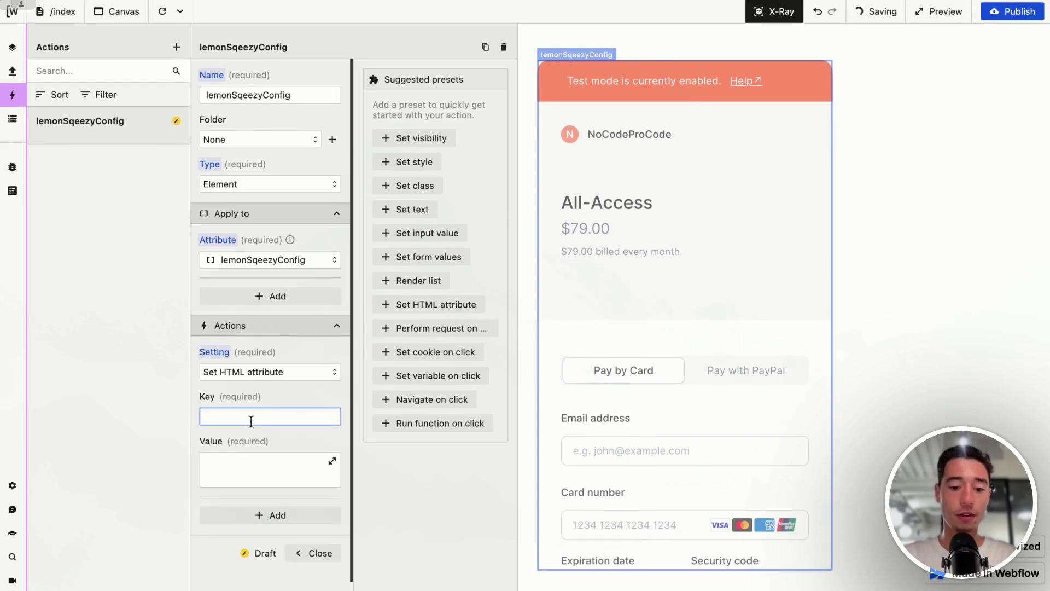
{"action": "type", "text": "param-emai"}
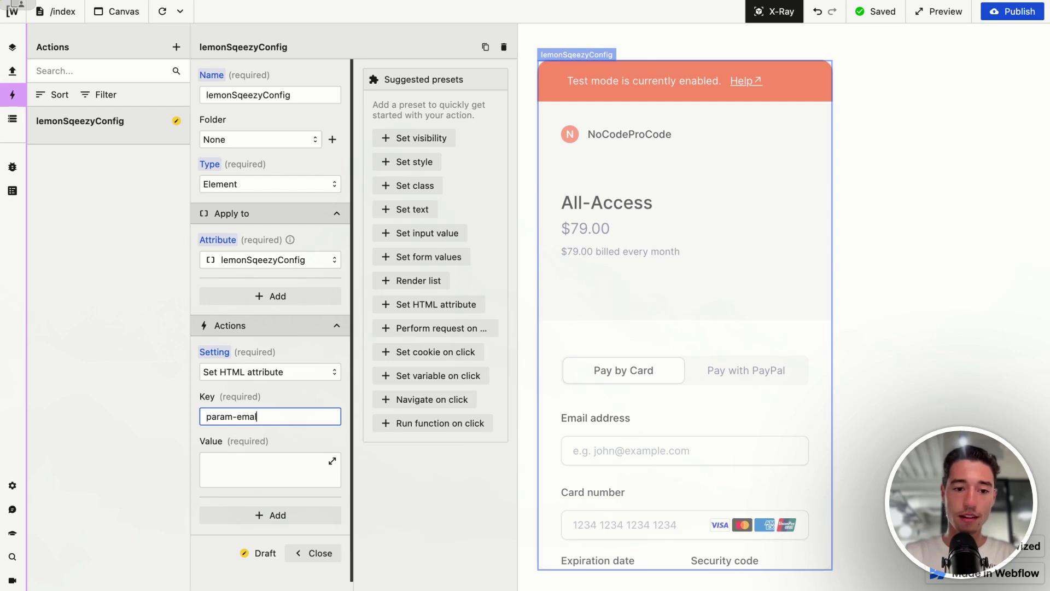
- Make the attribute's value function return a sample e-mail address and run it to confirm
{"action": "left_click", "coordinate": [251, 474]}
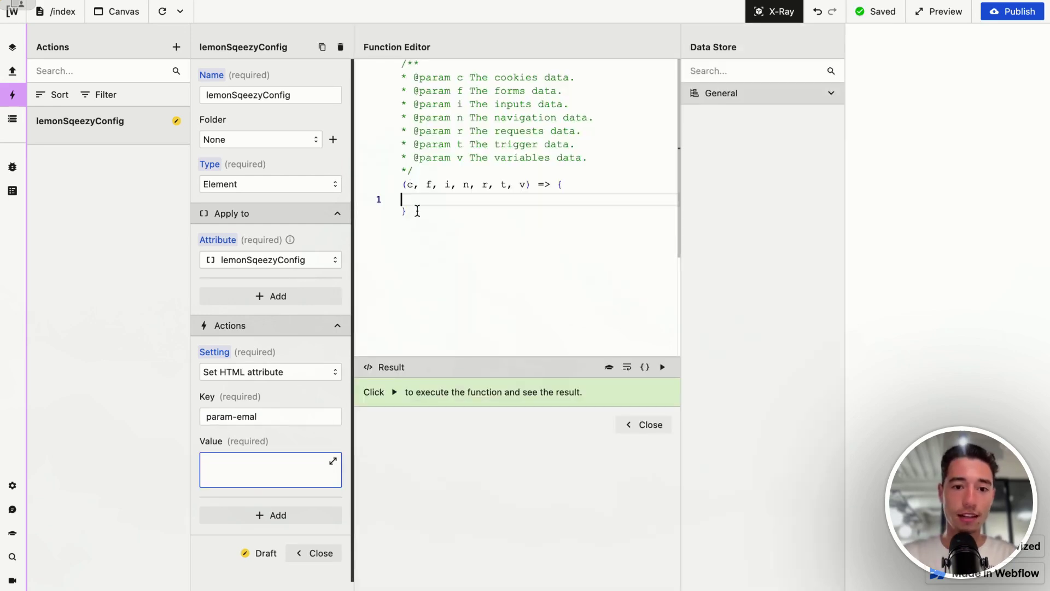
{"action": "type", "text": "return"}
{"action": "key", "text": "Escape"}
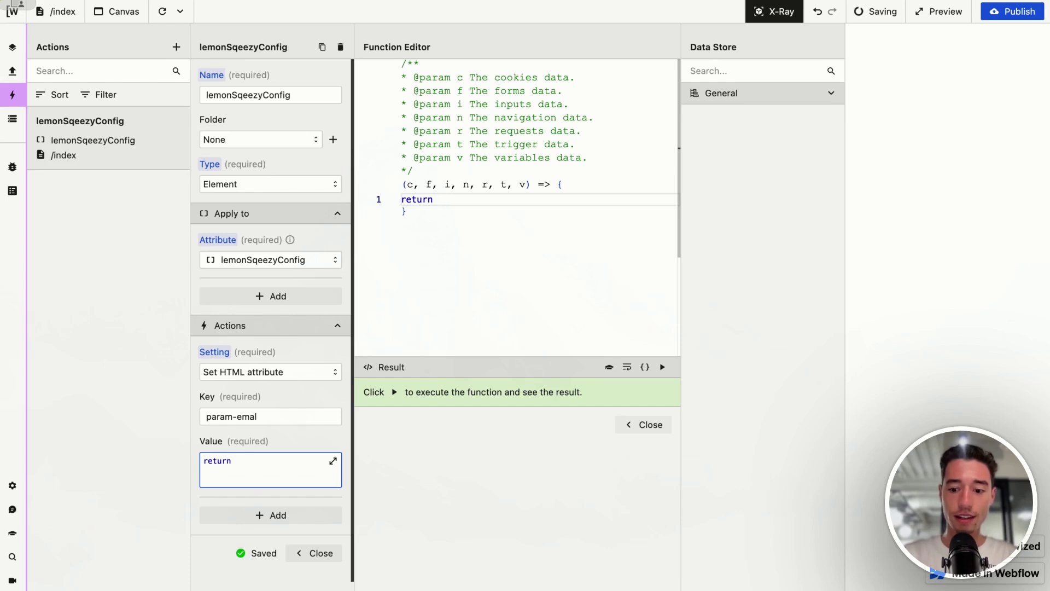
{"action": "key", "text": "BackSpace"}
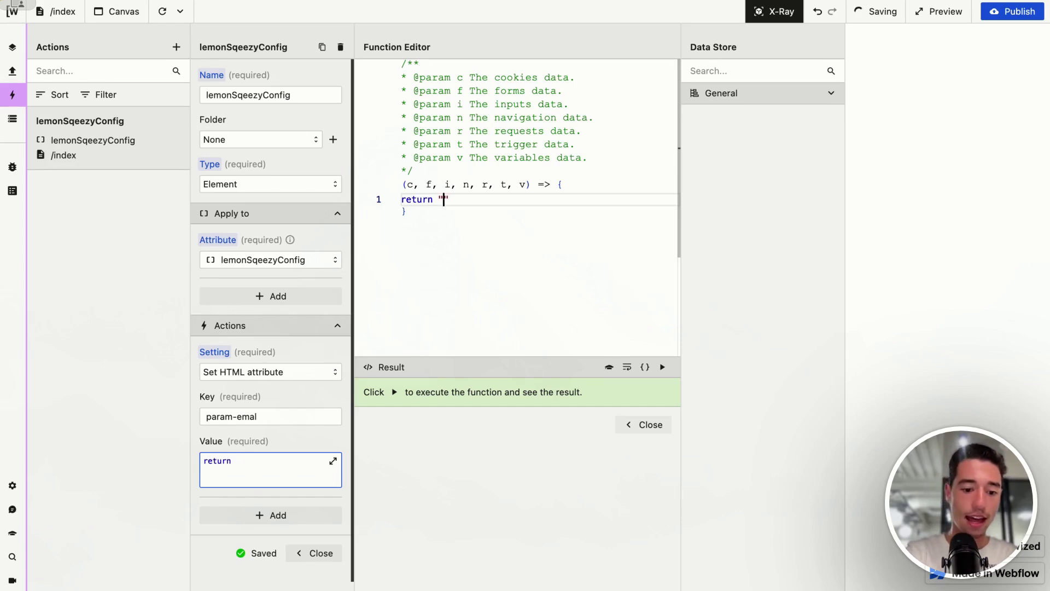
{"action": "type", "text": "\"hey@example.com"}
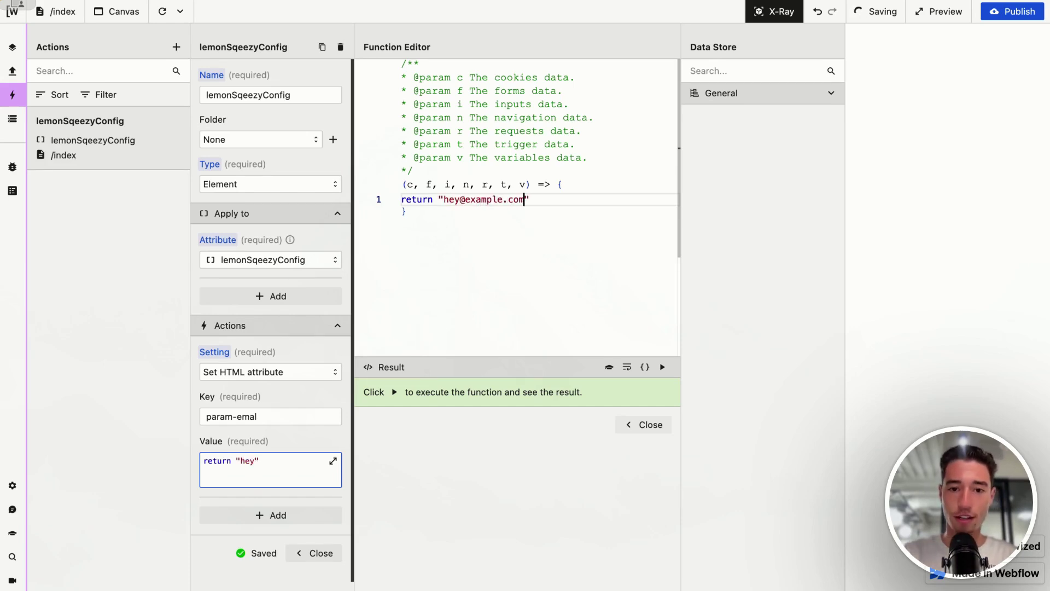
{"action": "left_click", "coordinate": [662, 367]}
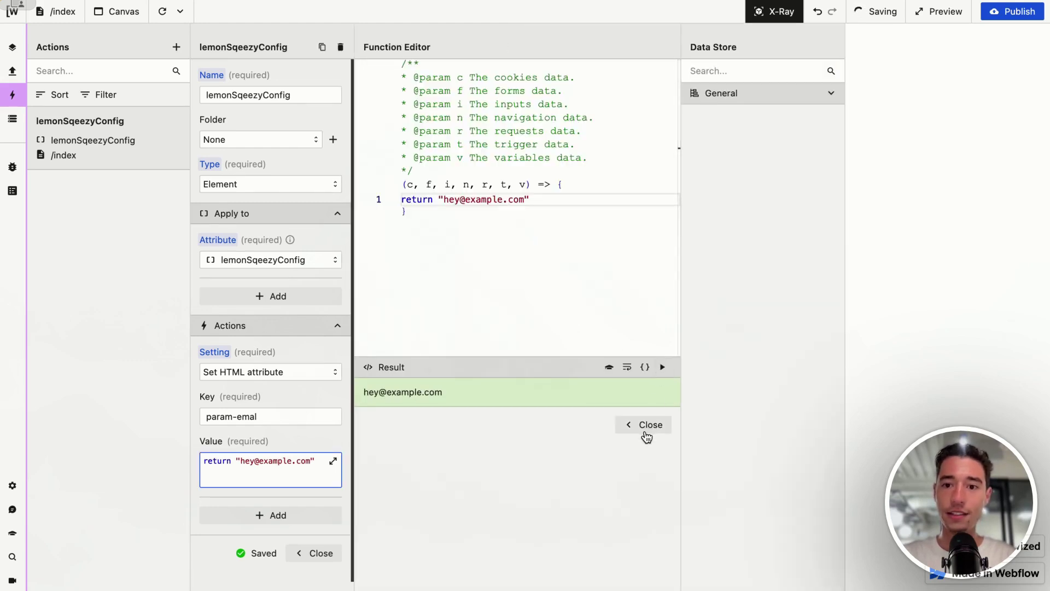
{"action": "left_click", "coordinate": [645, 431]}
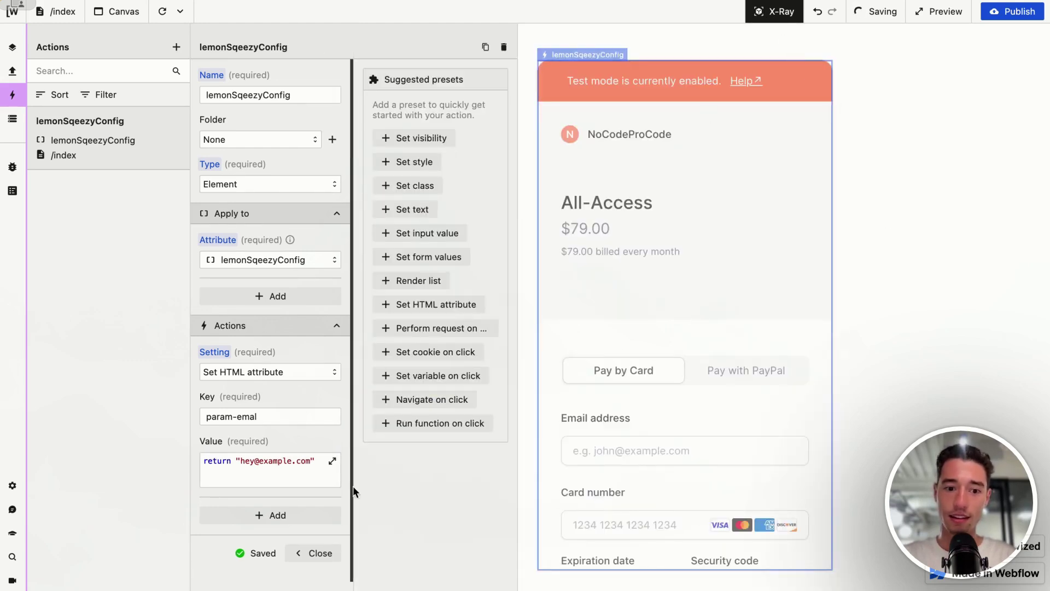
- Reload the checkout preview, then correct the attribute key from param-emal to param-email
{"action": "left_click", "coordinate": [305, 554]}
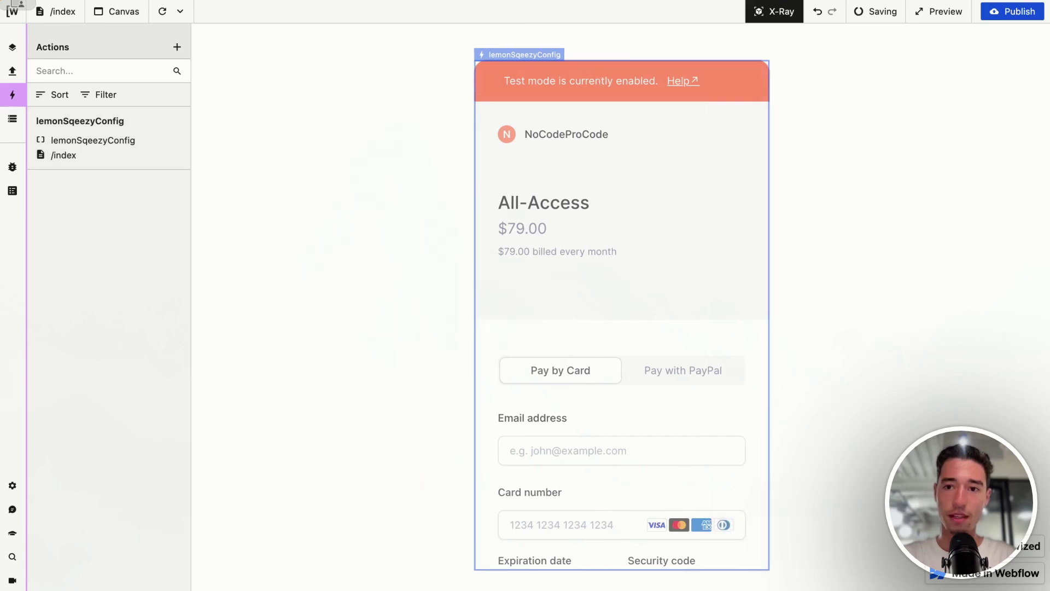
{"action": "left_click", "coordinate": [162, 13]}
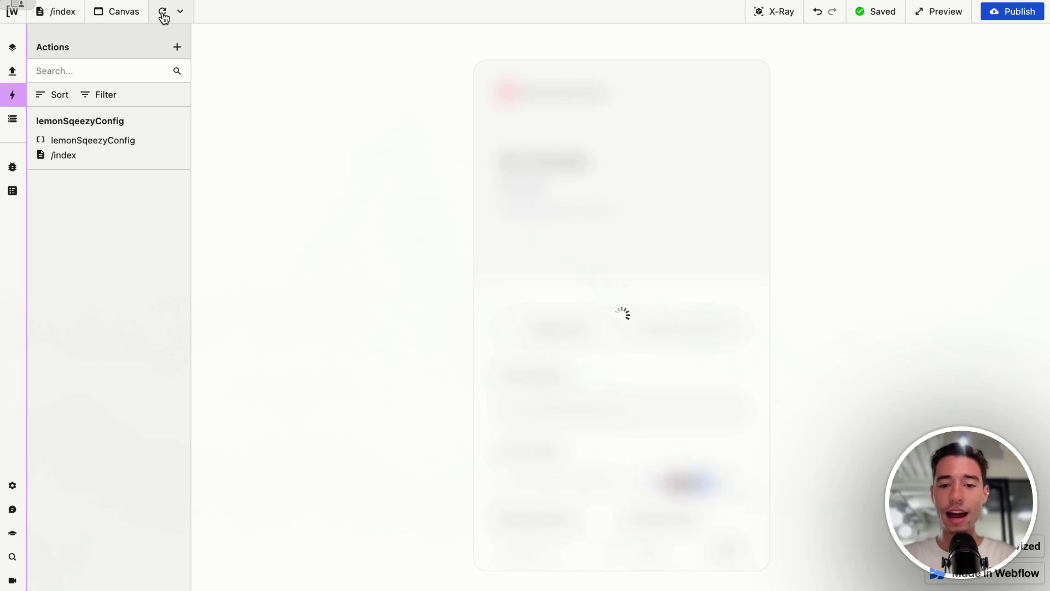
{"action": "left_click", "coordinate": [549, 450]}
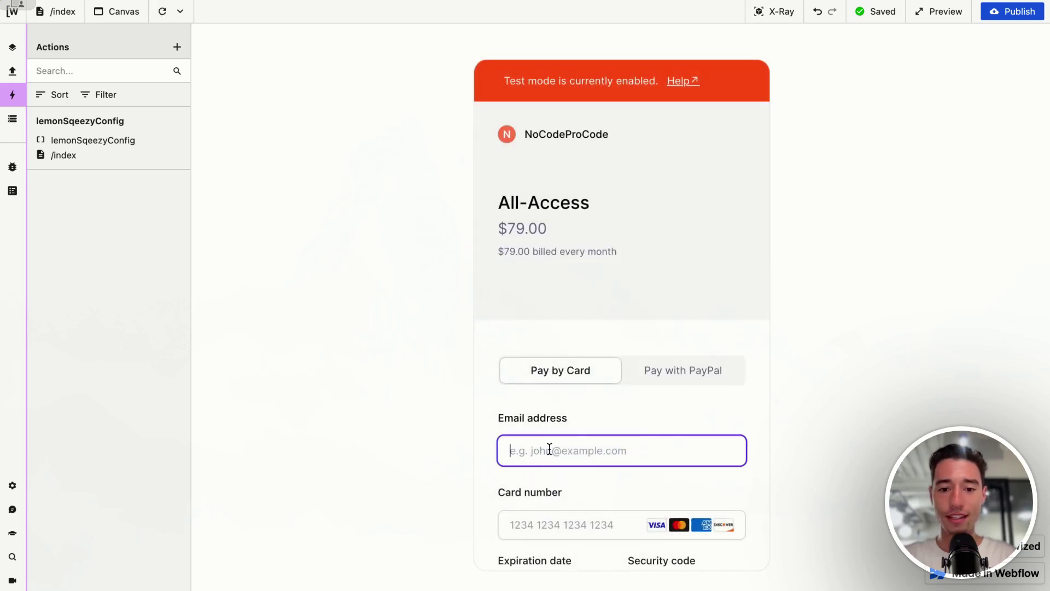
{"action": "left_click", "coordinate": [136, 155]}
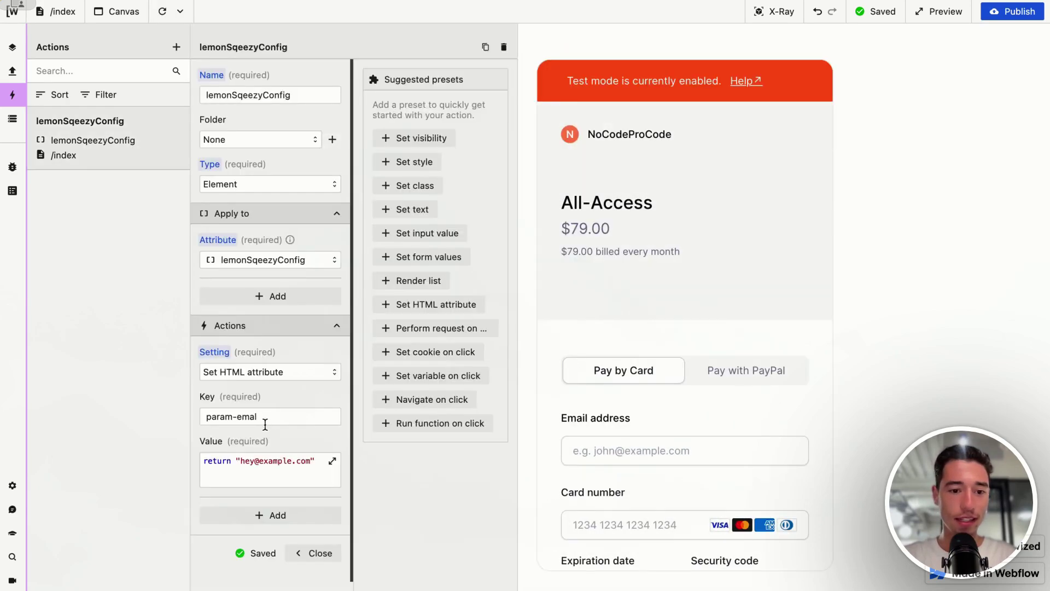
{"action": "left_click", "coordinate": [264, 419]}
{"action": "key", "text": "BackSpace"}
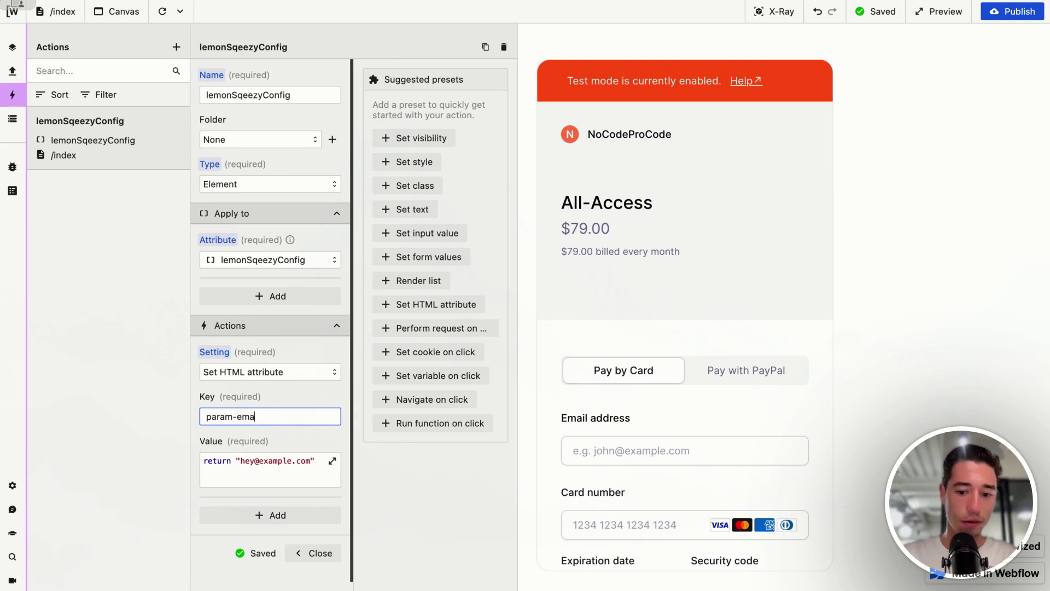
{"action": "left_click", "coordinate": [294, 400]}
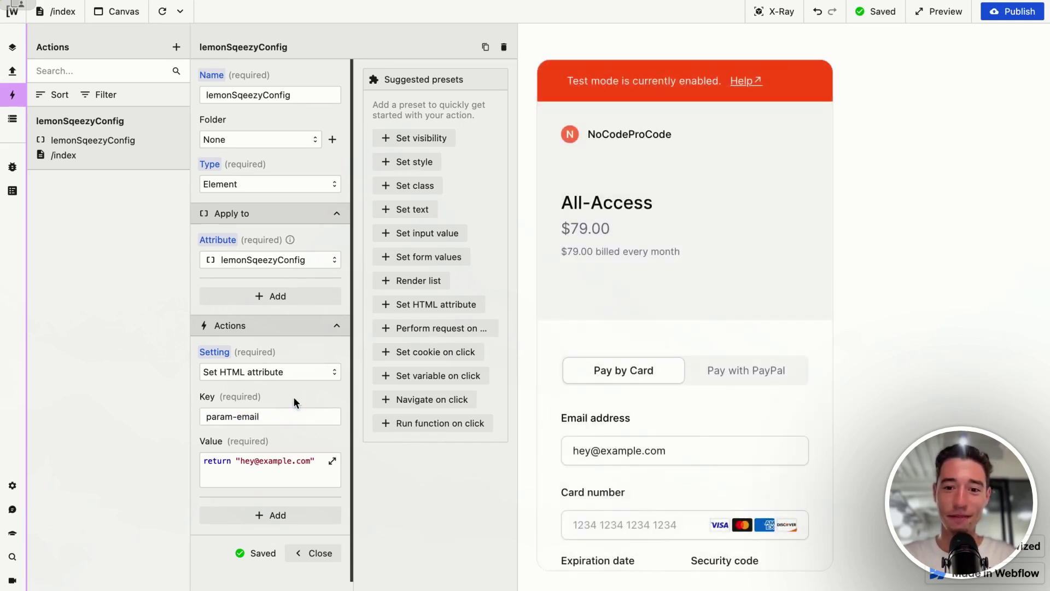
- Edit the param-email value function and verify the prefilled Email address field in the preview
{"action": "left_click", "coordinate": [651, 452]}
{"action": "key", "text": "ctrl+a"}
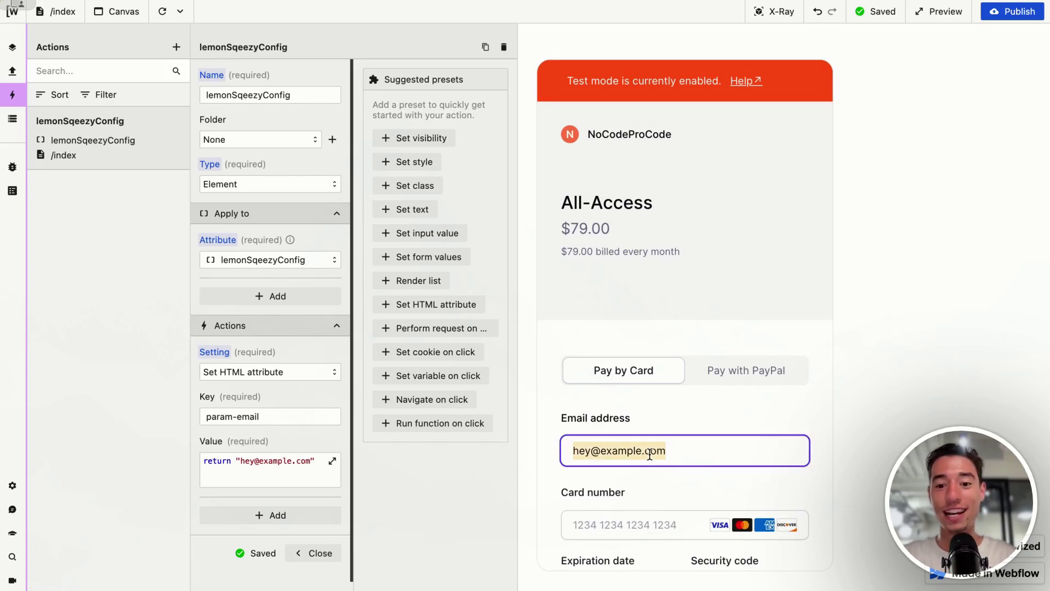
{"action": "left_click", "coordinate": [272, 416]}
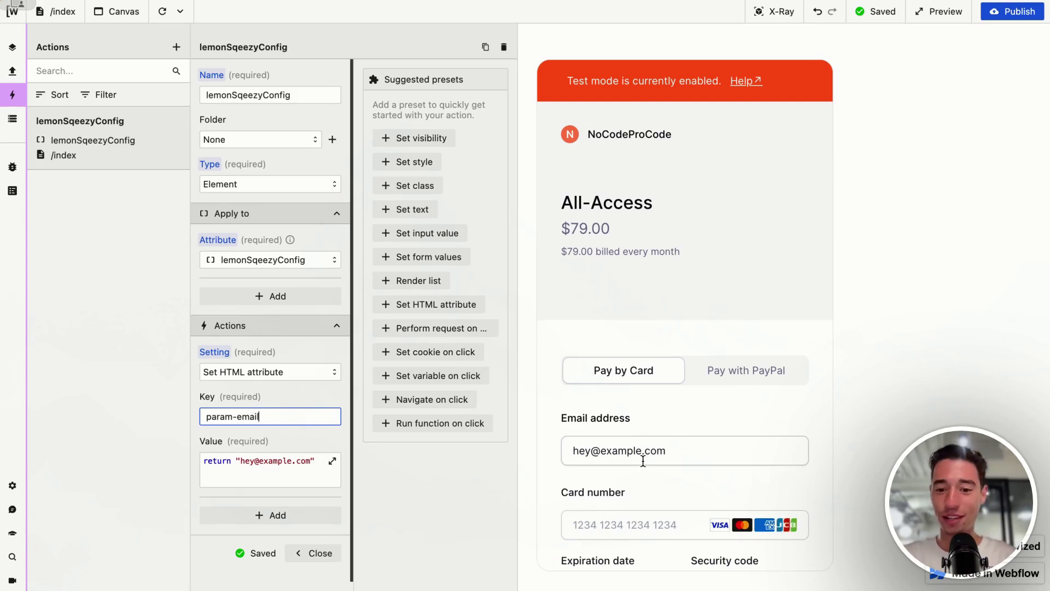
{"action": "left_click", "coordinate": [332, 460]}
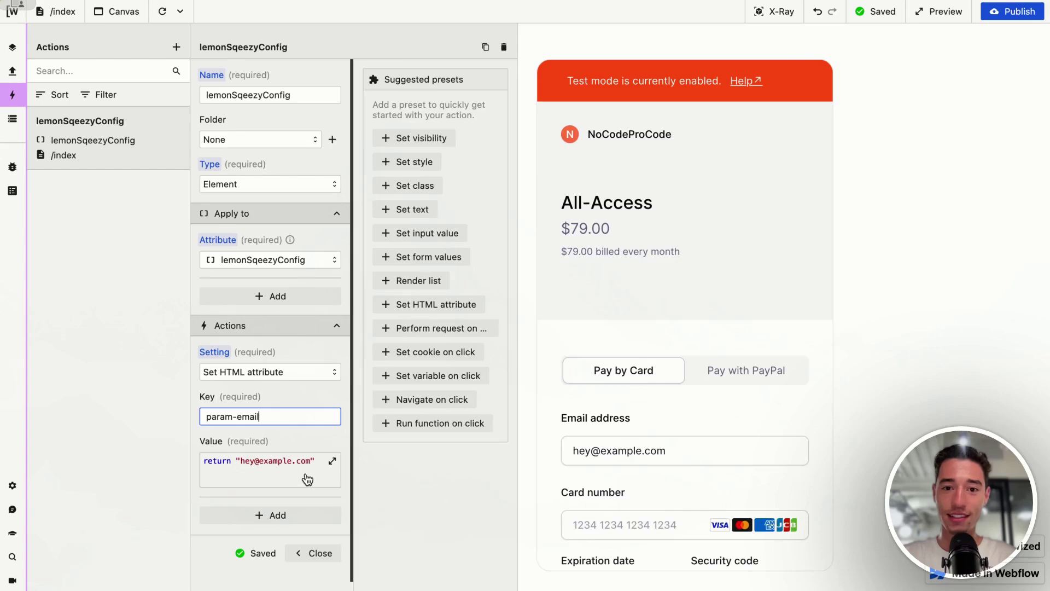
{"action": "left_click", "coordinate": [332, 460]}
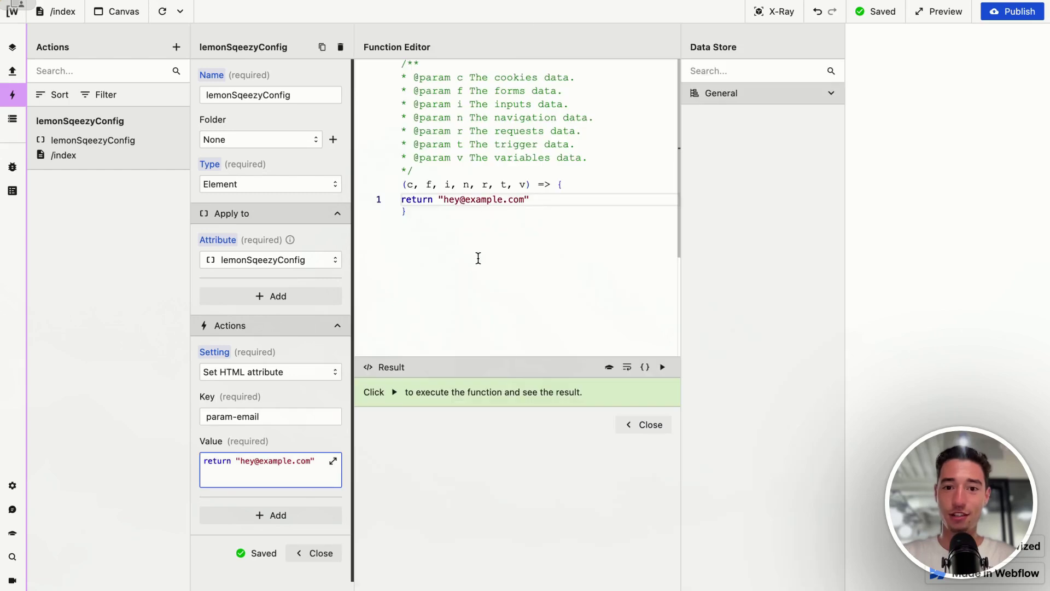
{"action": "left_click", "coordinate": [647, 425]}
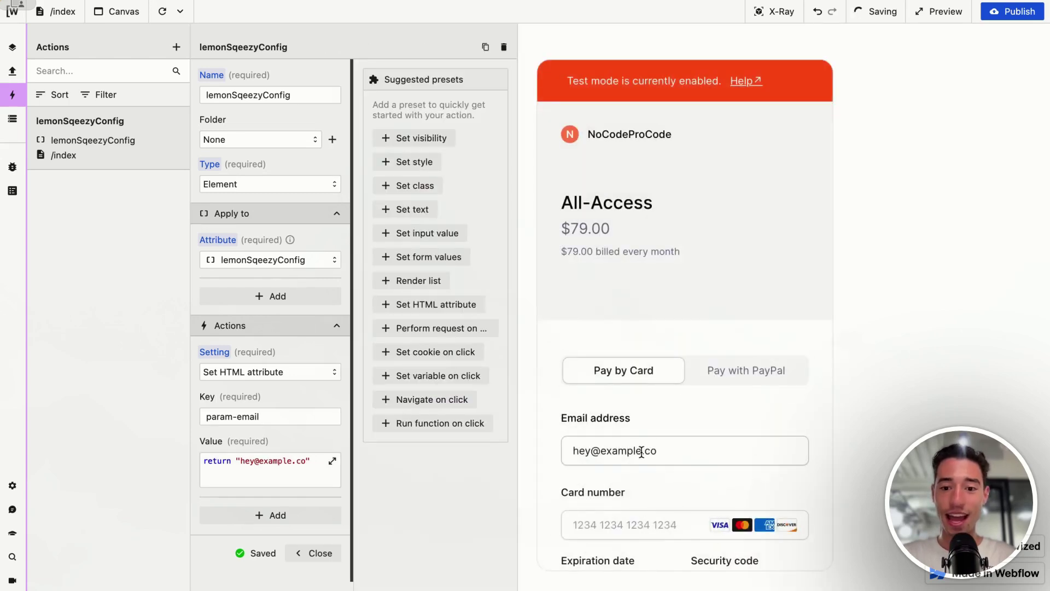
{"action": "left_click_drag", "start_coordinate": [661, 454], "coordinate": [568, 454]}
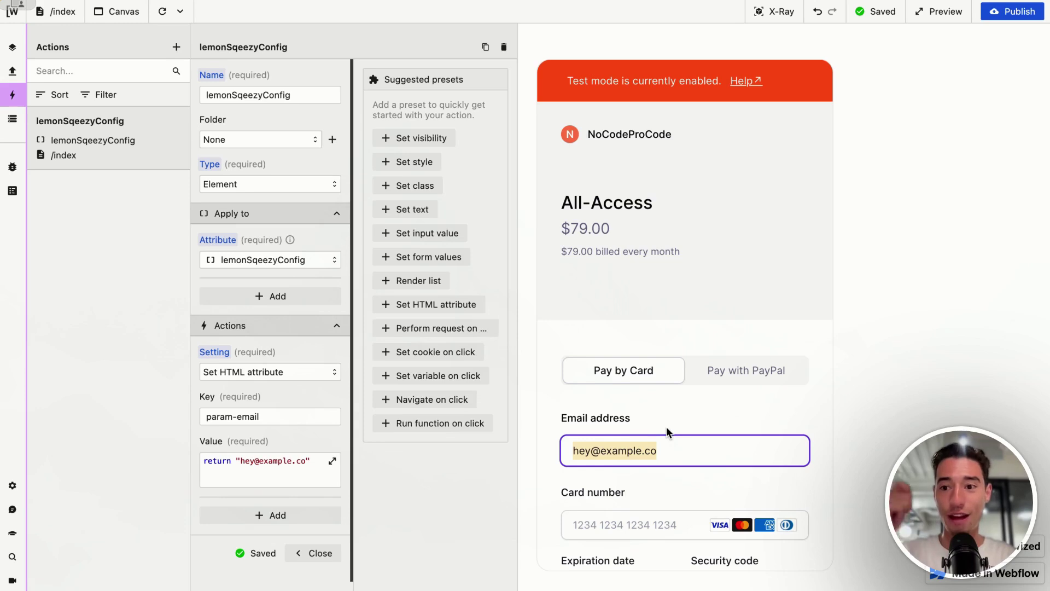
- Add a new Data Store variable named user_email
{"action": "left_click", "coordinate": [25, 118]}
{"action": "left_click", "coordinate": [158, 121]}
{"action": "left_click", "coordinate": [219, 94]}
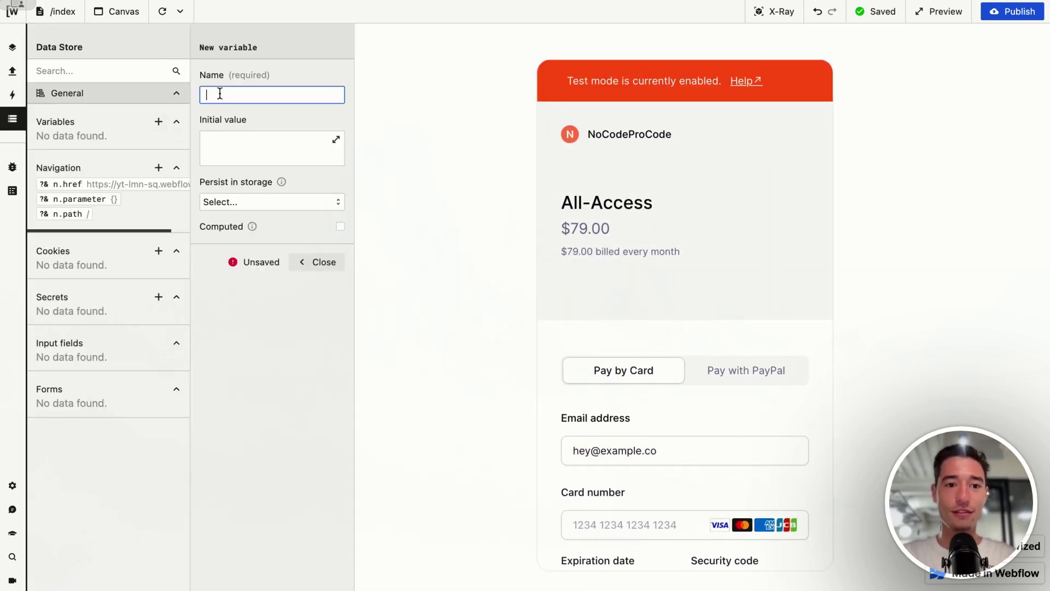
{"action": "type", "text": "u"}
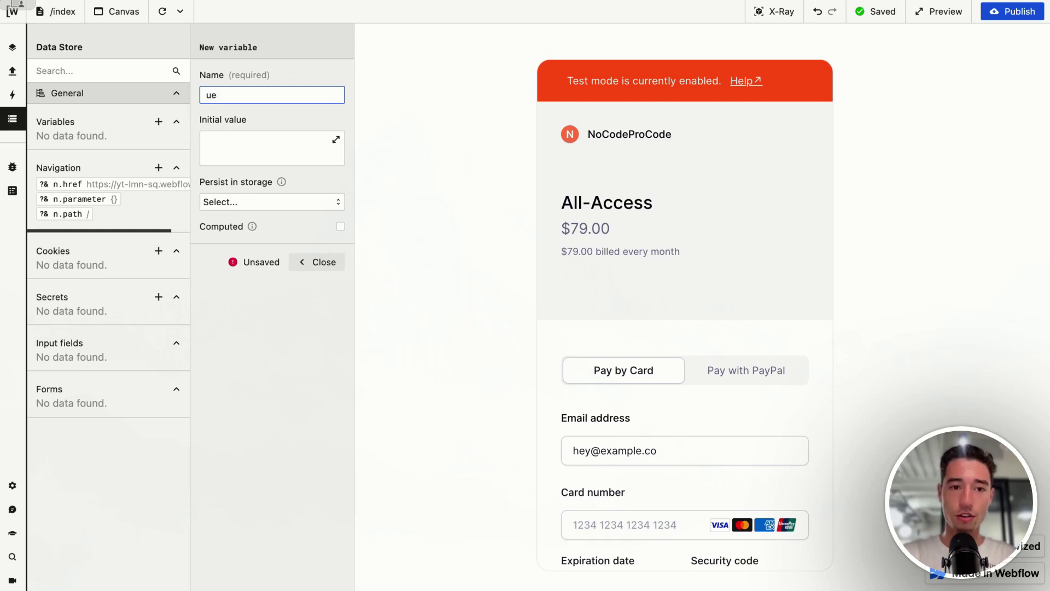
{"action": "type", "text": "ser"}
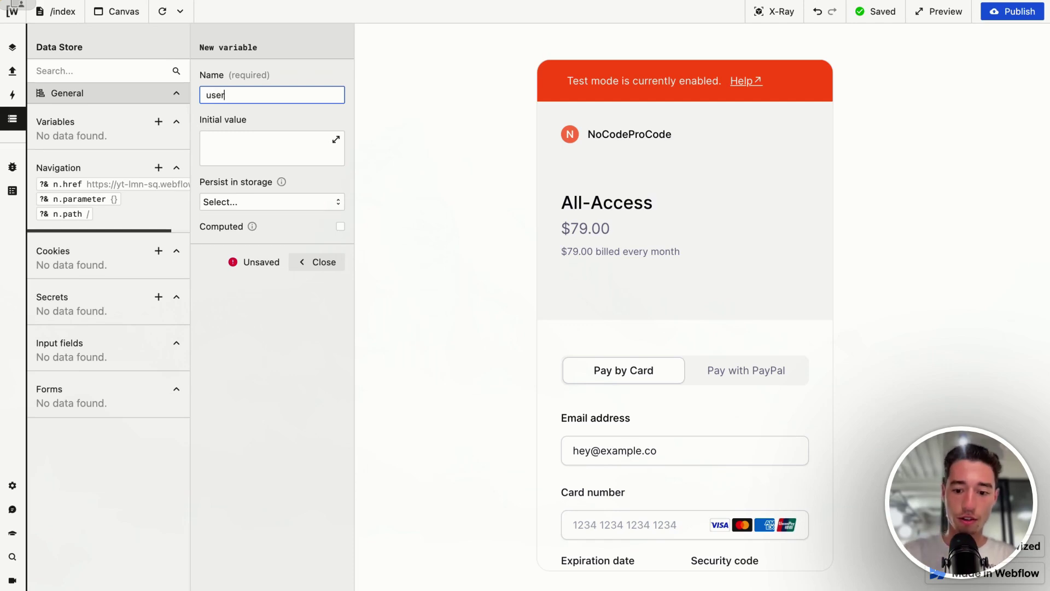
{"action": "type", "text": "_email"}
- Set user_email's initial value function to return a sample e-mail address
{"action": "left_click", "coordinate": [220, 145]}
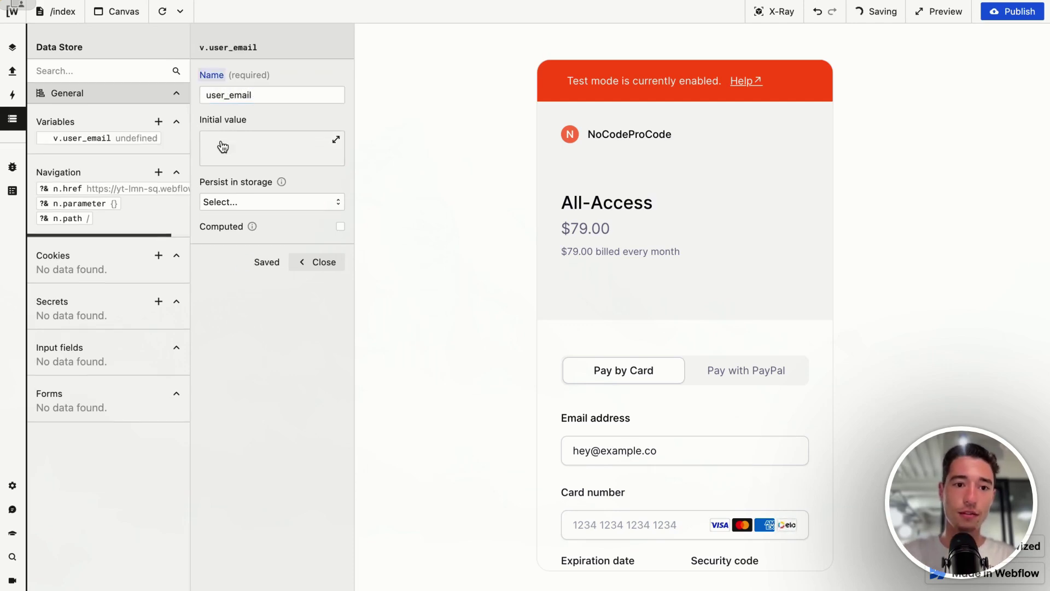
{"action": "left_click", "coordinate": [336, 139]}
{"action": "type", "text": "return \""}
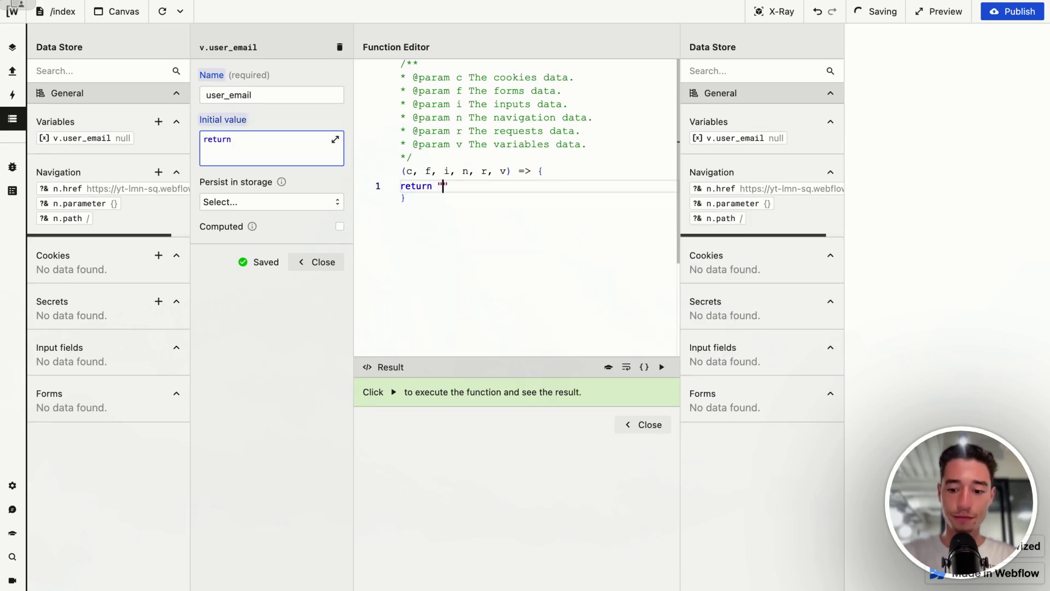
{"action": "type", "text": "h"}
{"action": "key", "text": "BackSpace"}
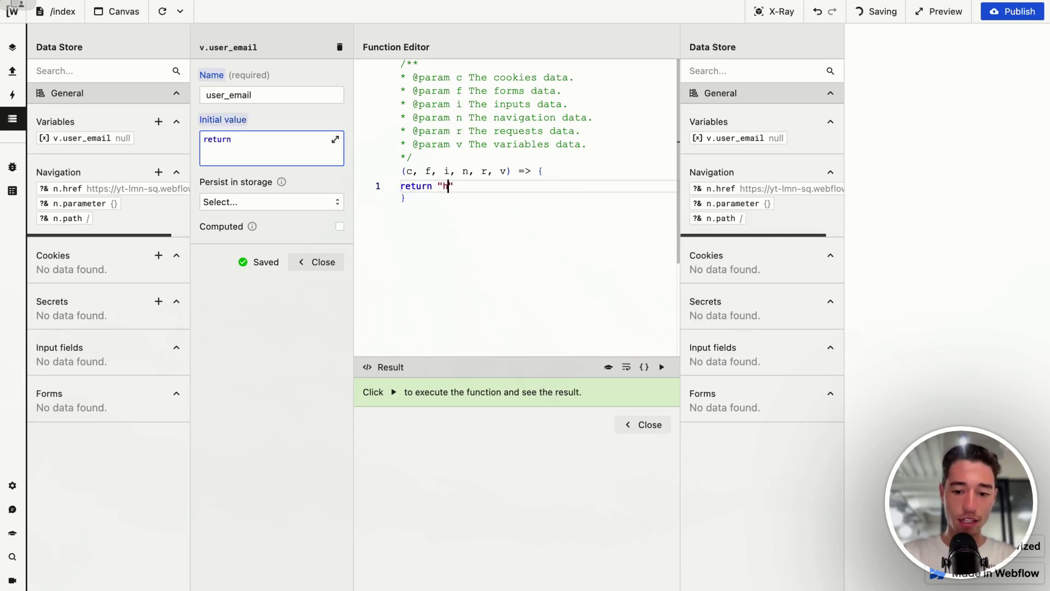
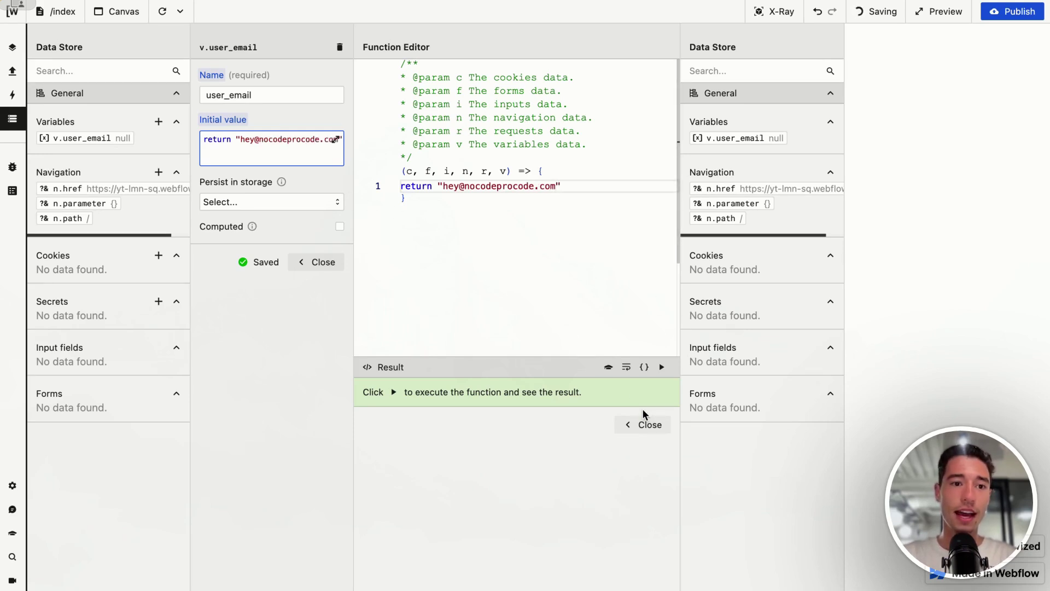
{"action": "left_click", "coordinate": [650, 426]}
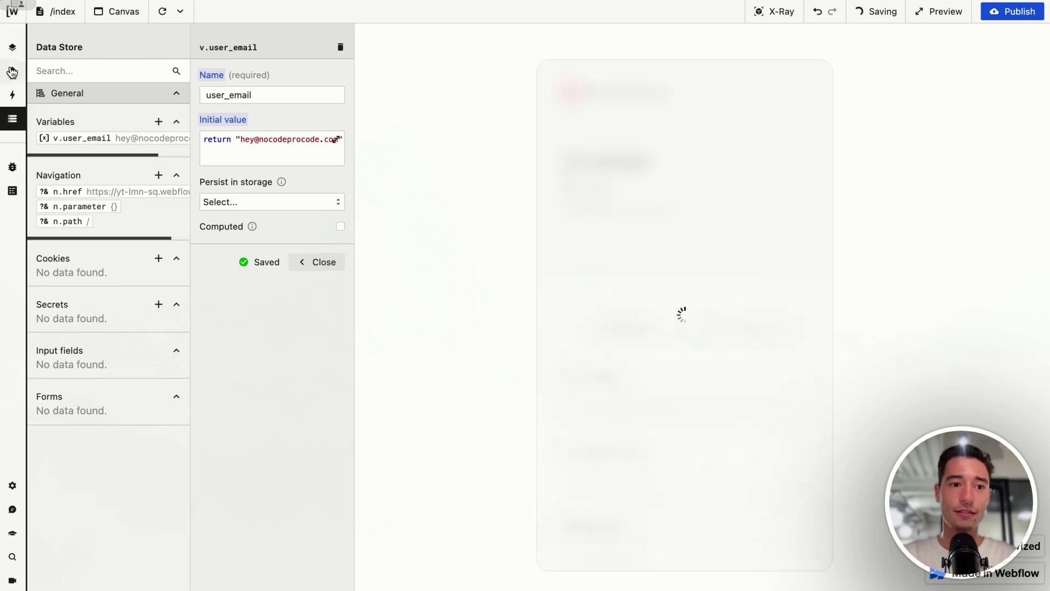
{"action": "left_click", "coordinate": [12, 71]}
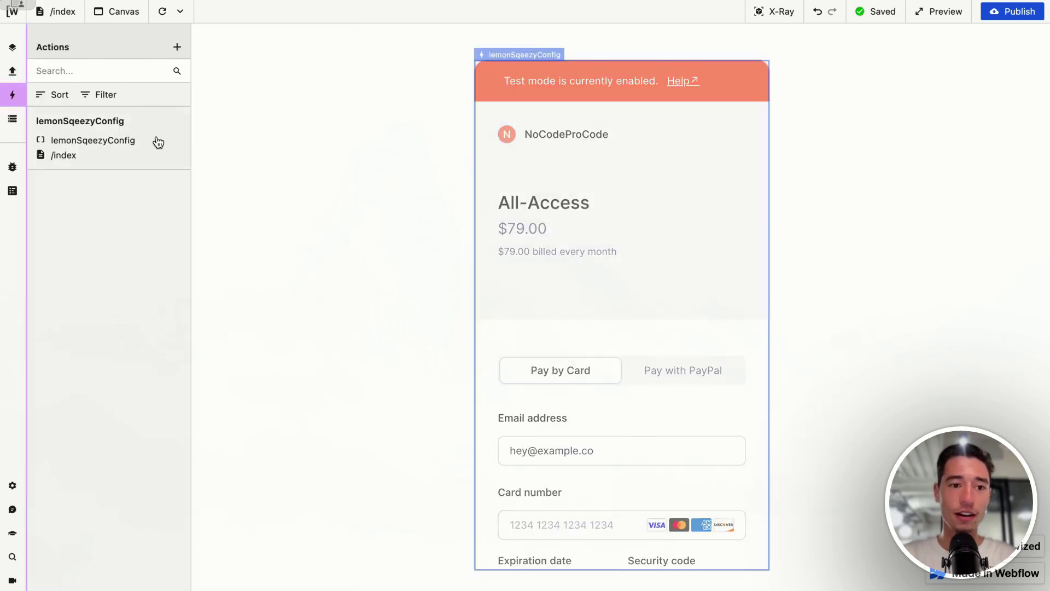
- Replace param-email's hard-coded address with v.user_email and verify the prefilled checkout email field
{"action": "left_click", "coordinate": [157, 141]}
{"action": "left_click", "coordinate": [311, 462]}
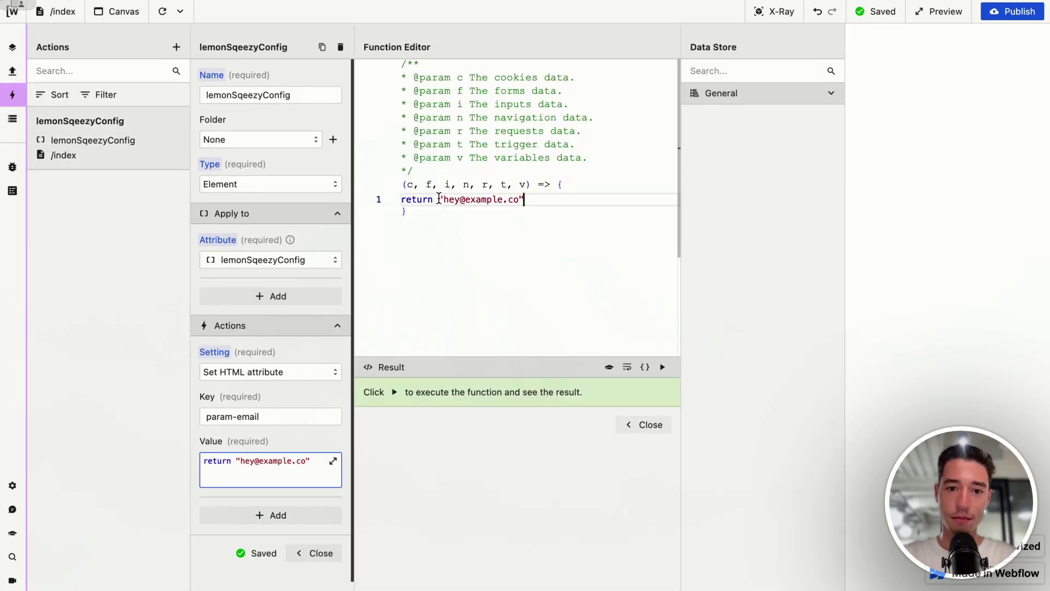
{"action": "left_click", "coordinate": [439, 199], "text": "shift"}
{"action": "key", "text": "BackSpace"}
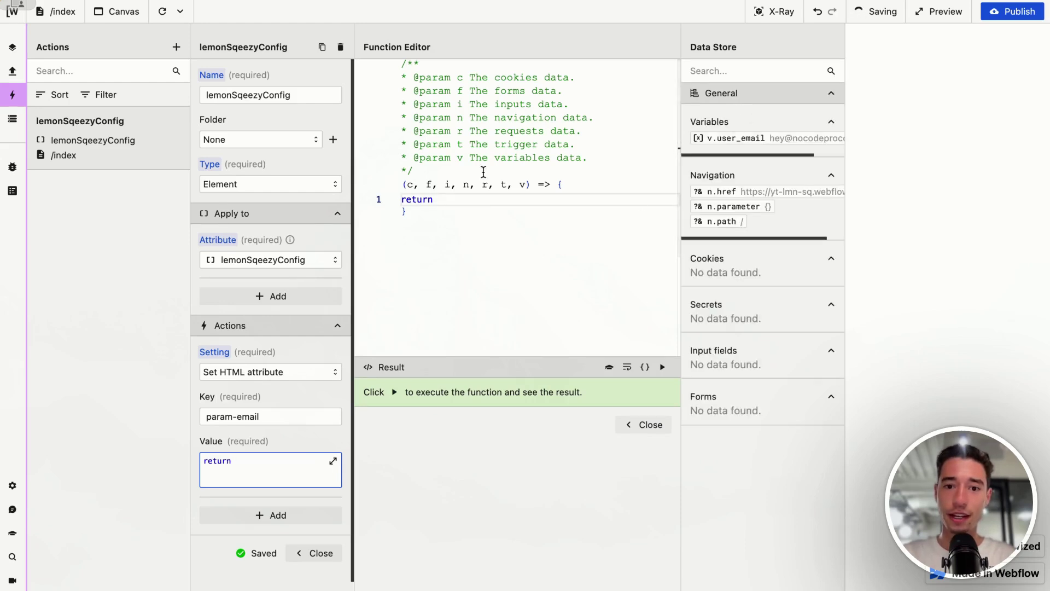
{"action": "left_click", "coordinate": [711, 139]}
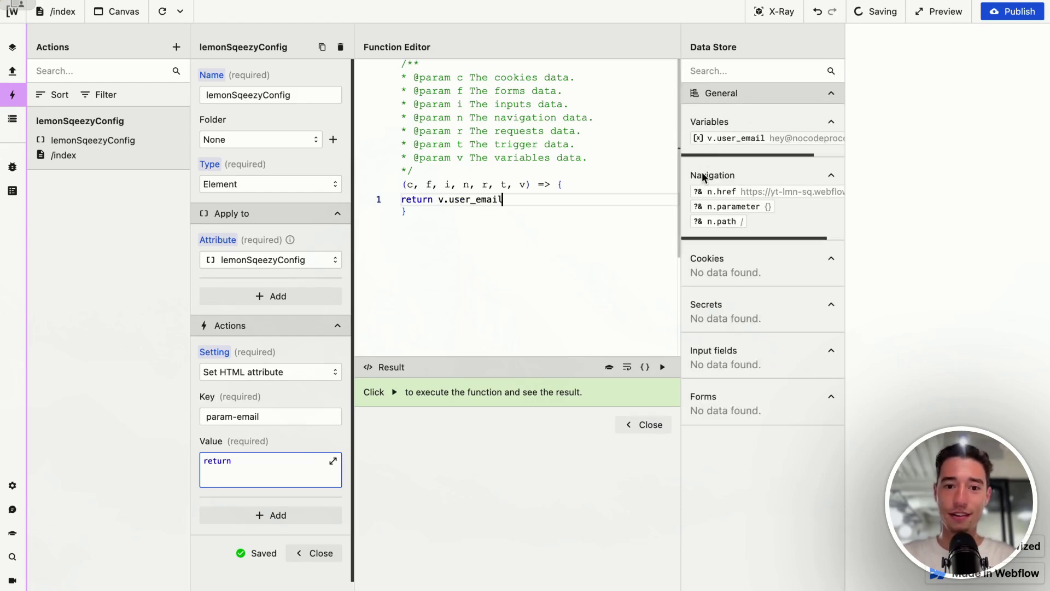
{"action": "left_click", "coordinate": [648, 427]}
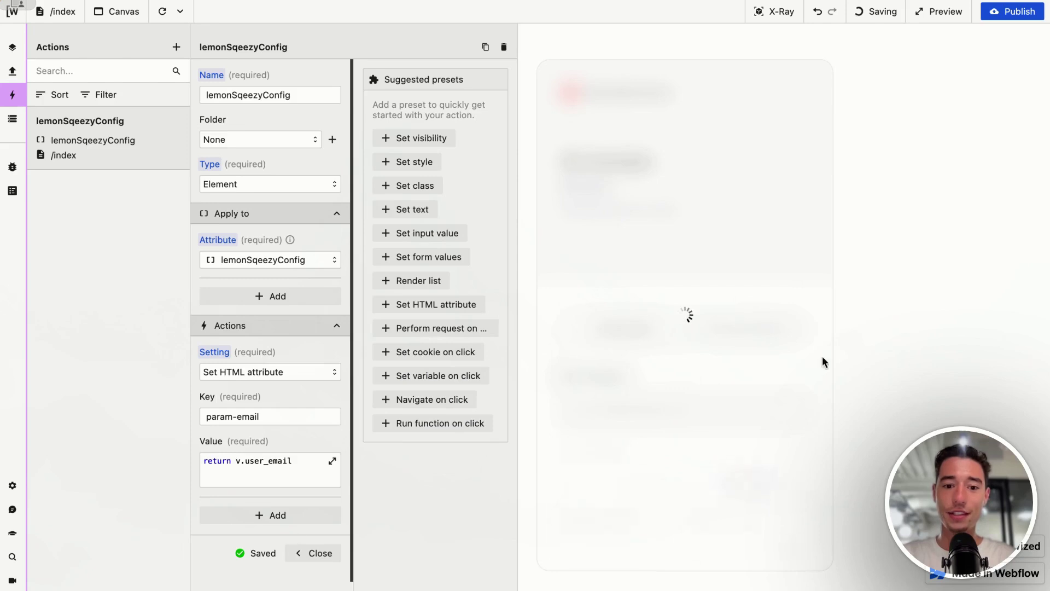
{"action": "triple_click", "coordinate": [692, 450]}
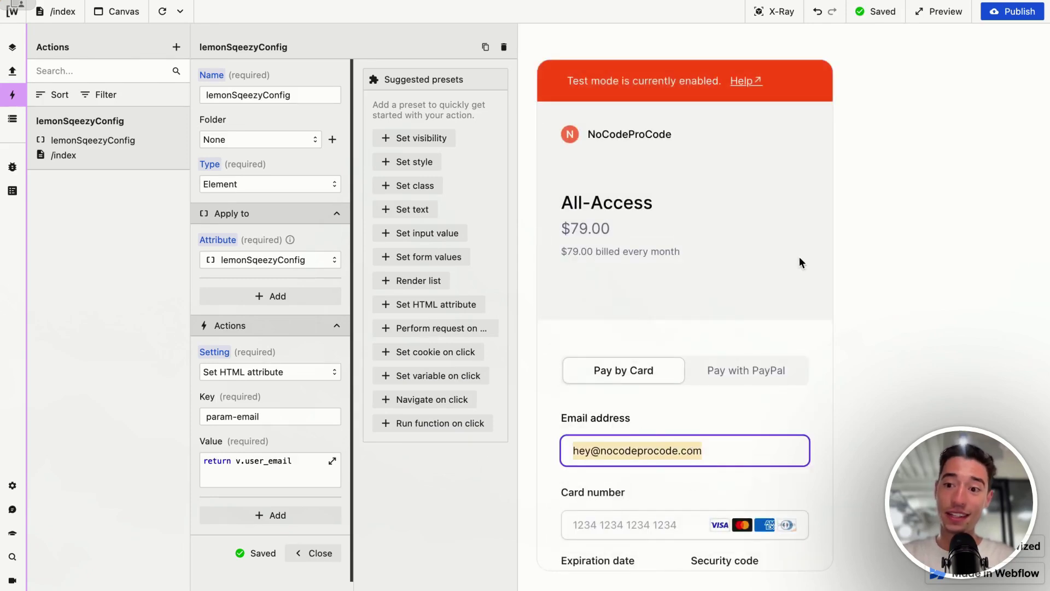
{"action": "left_click", "coordinate": [887, 230]}
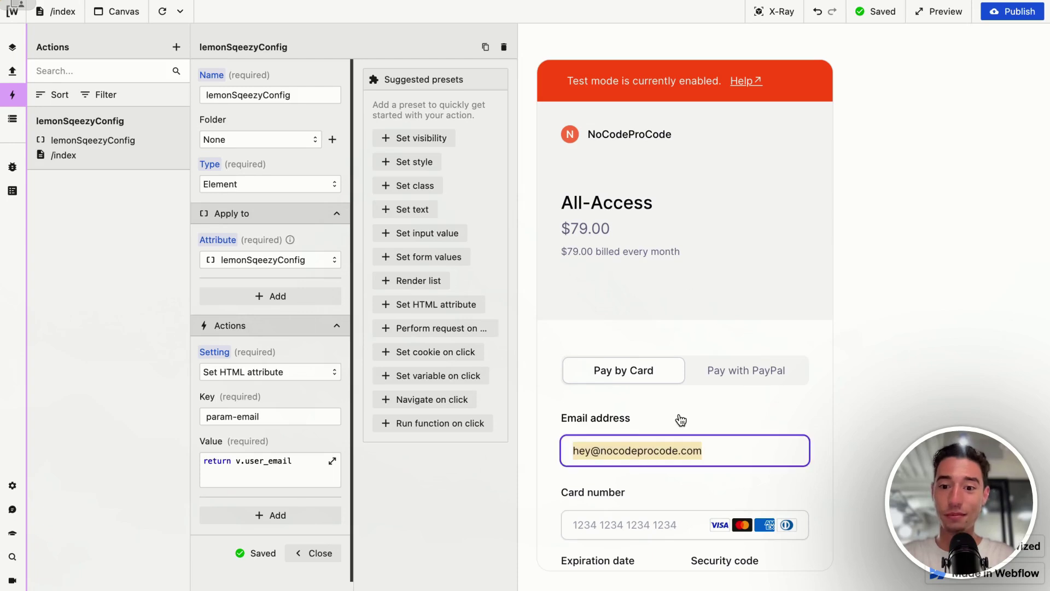
- Add a second Set HTML attribute setting to lemonSqeezyConfig keyed param-user-id
{"action": "scroll", "coordinate": [298, 518], "scroll_direction": "down", "scroll_amount": 1}
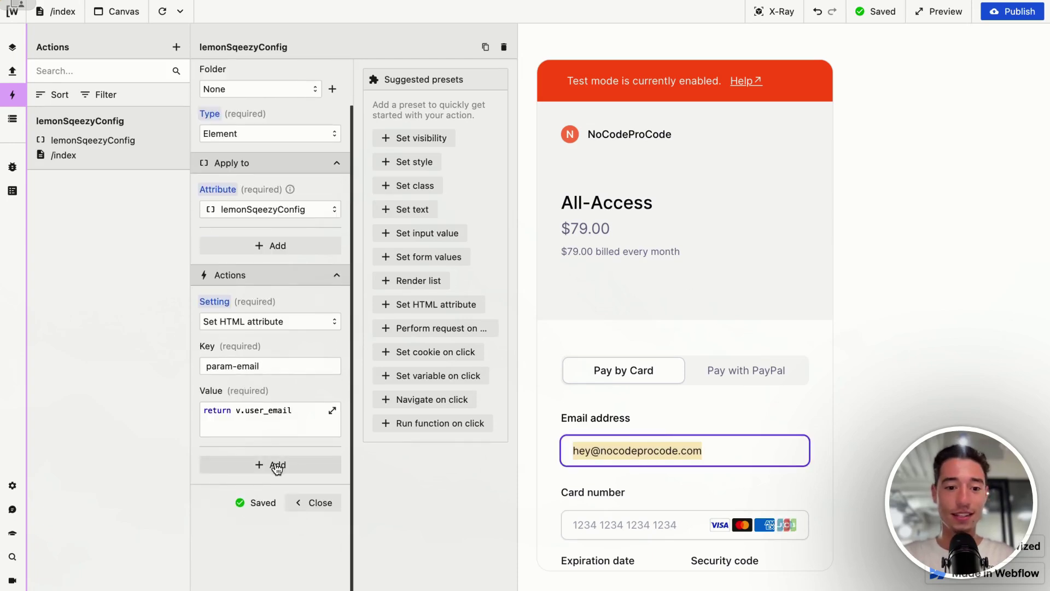
{"action": "left_click", "coordinate": [277, 465]}
{"action": "left_click", "coordinate": [253, 431]}
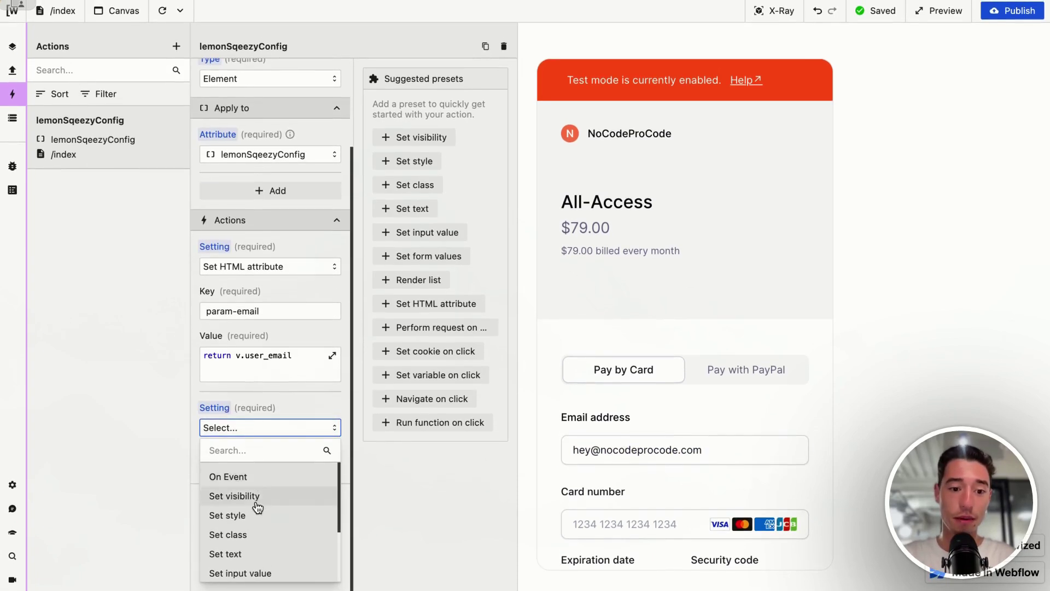
{"action": "scroll", "coordinate": [257, 508], "scroll_direction": "down", "scroll_amount": 2}
{"action": "scroll", "coordinate": [261, 533], "scroll_direction": "up", "scroll_amount": 2}
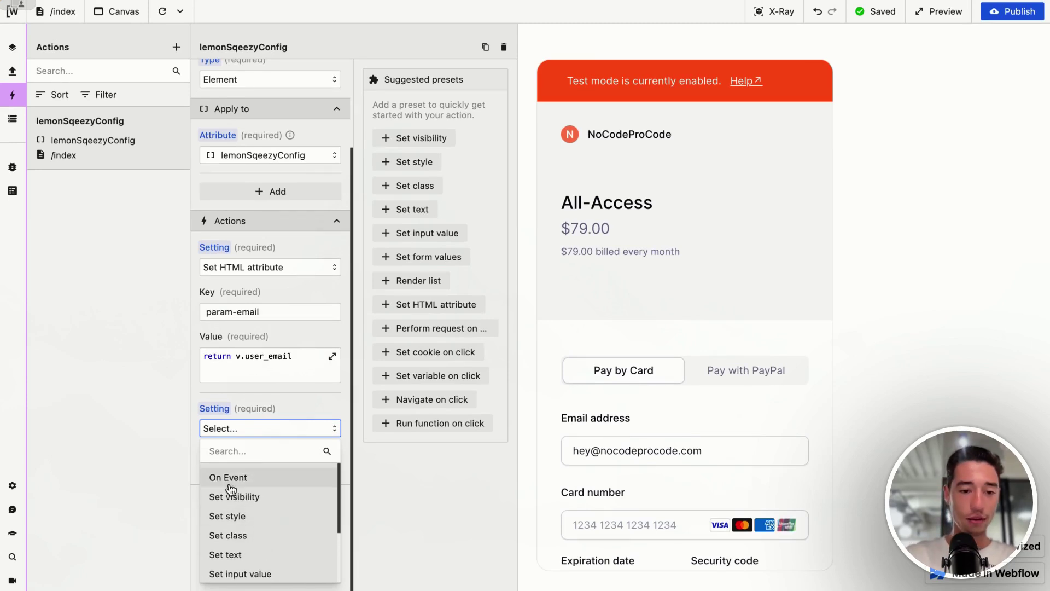
{"action": "scroll", "coordinate": [239, 542], "scroll_direction": "down", "scroll_amount": 3}
{"action": "left_click", "coordinate": [244, 567]}
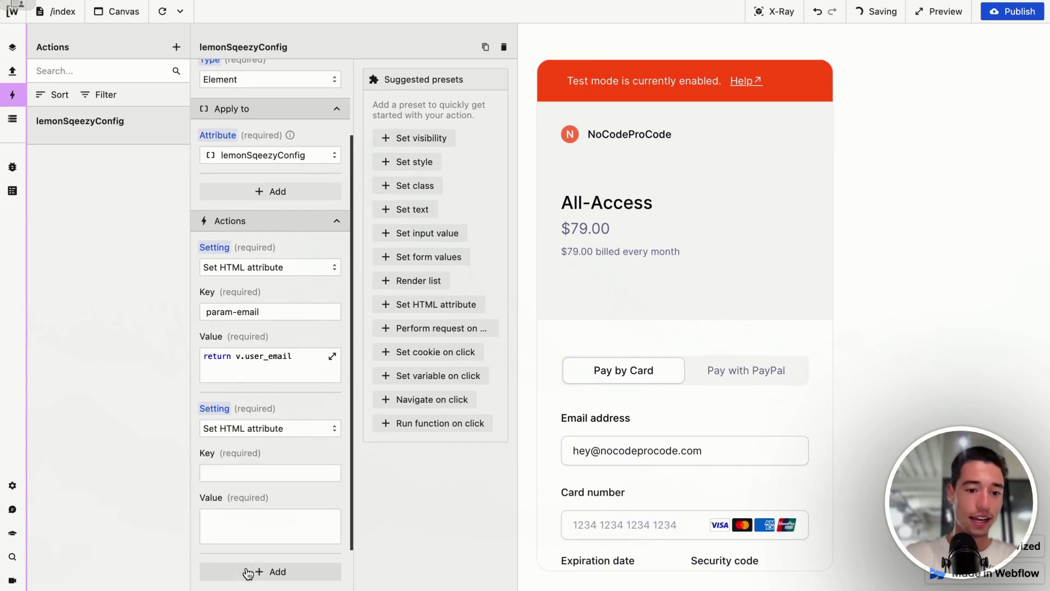
{"action": "left_click", "coordinate": [249, 474]}
{"action": "type", "text": "param-"}
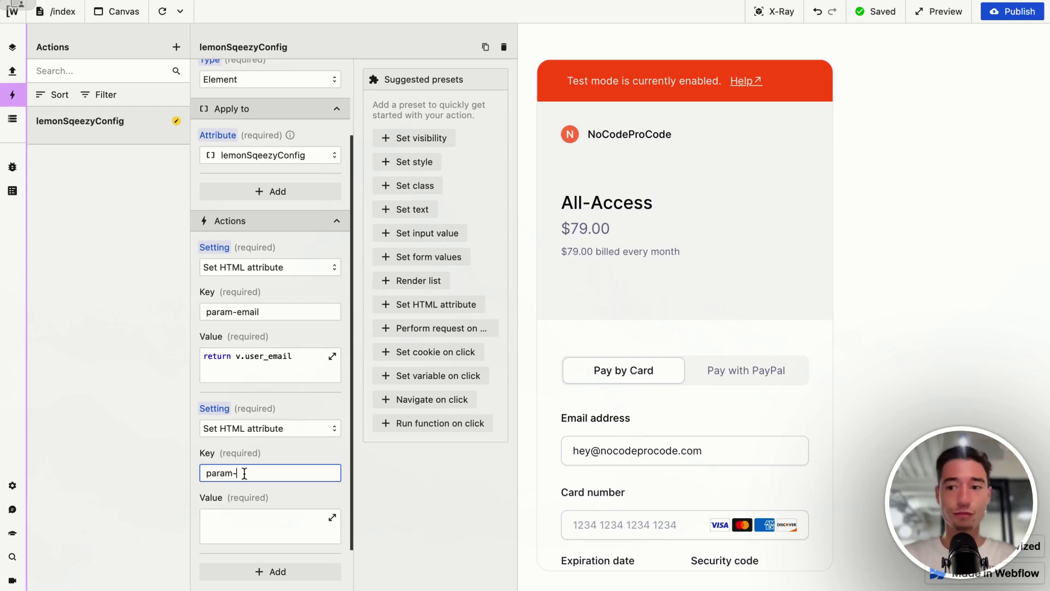
{"action": "type", "text": "user-id"}
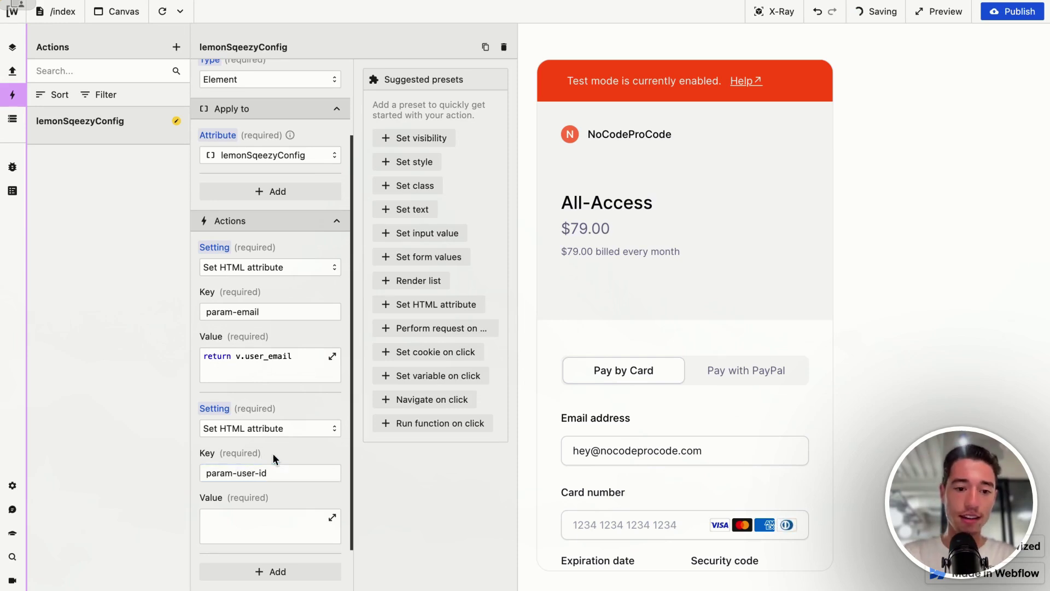
- Add a new Data Store variable named user_id
{"action": "left_click", "coordinate": [16, 120]}
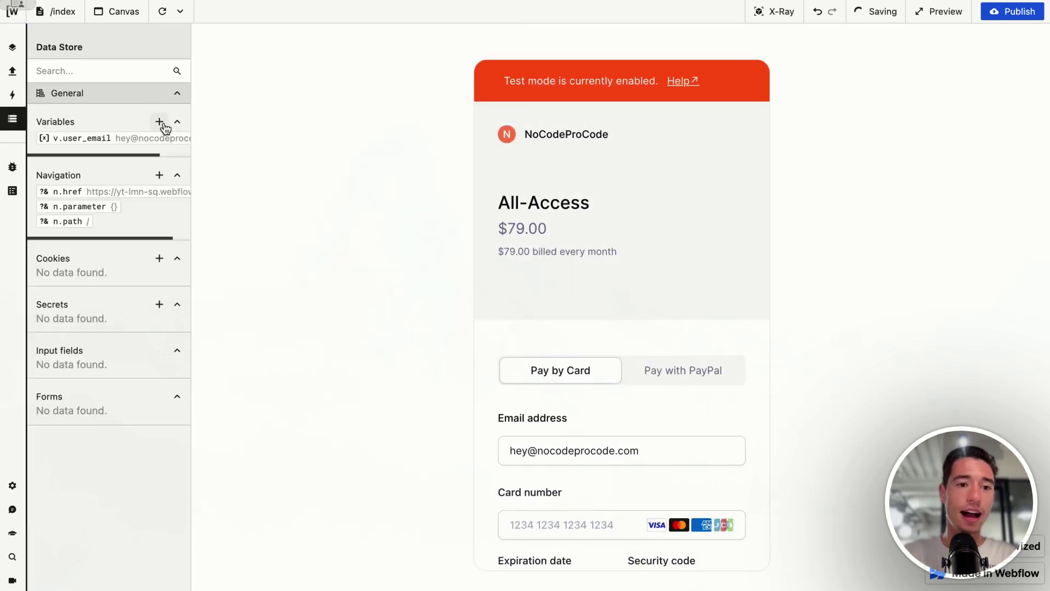
{"action": "left_click", "coordinate": [159, 121]}
{"action": "left_click", "coordinate": [227, 93]}
{"action": "type", "text": "user"}
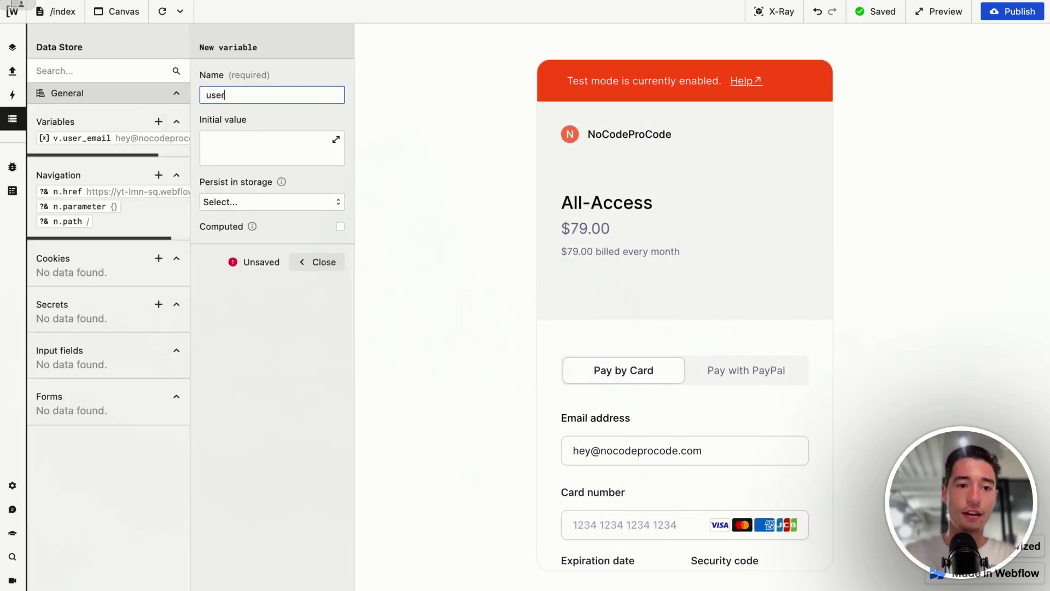
{"action": "type", "text": "_id"}
- Set user_id's initial value function to return a sample user ID string
{"action": "left_click", "coordinate": [230, 148]}
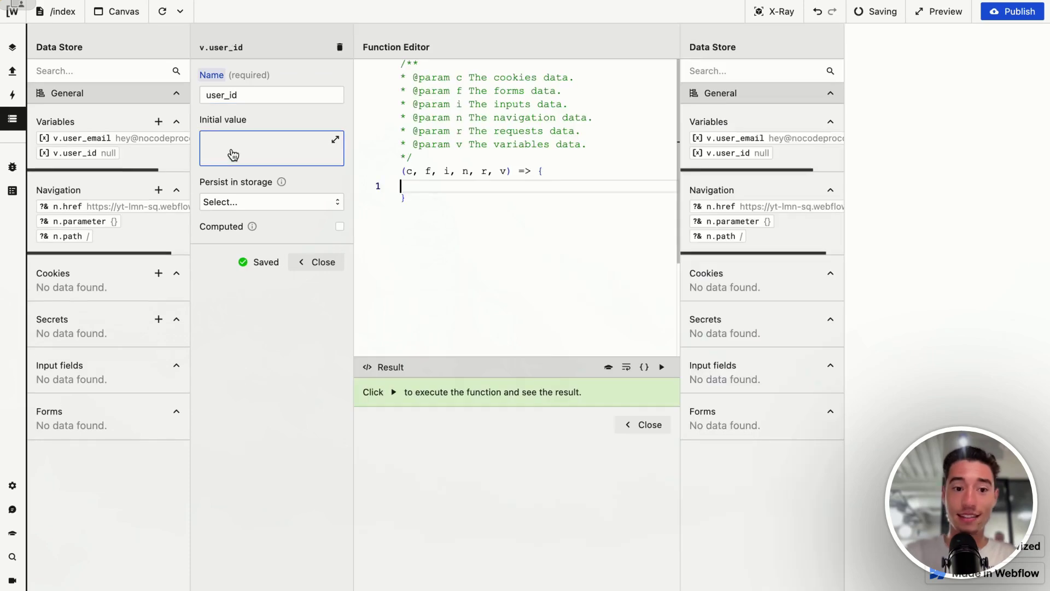
{"action": "type", "text": "return \""}
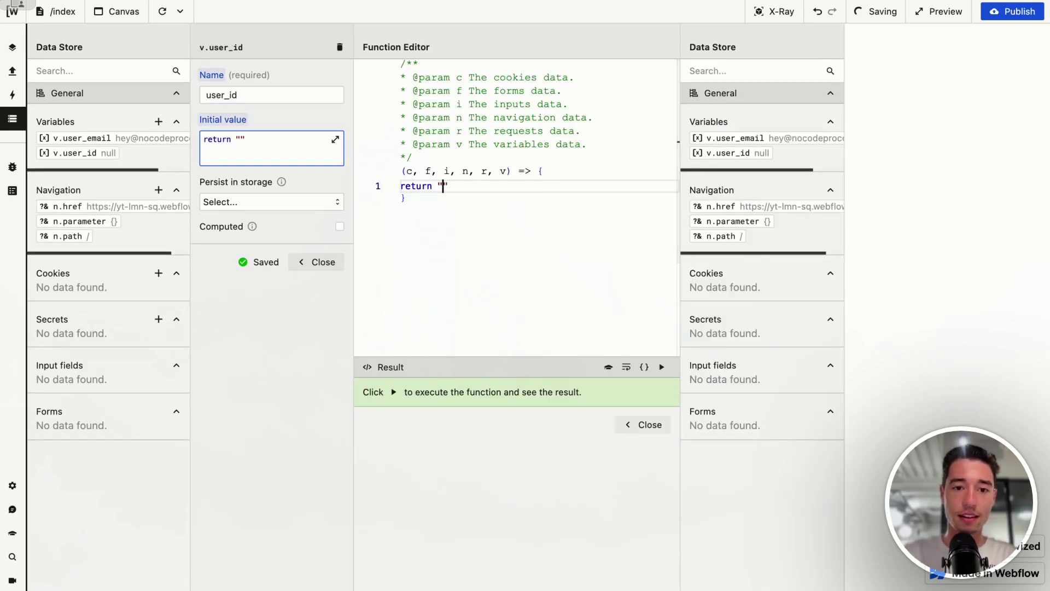
{"action": "type", "text": "27898bc3yfhd72d"}
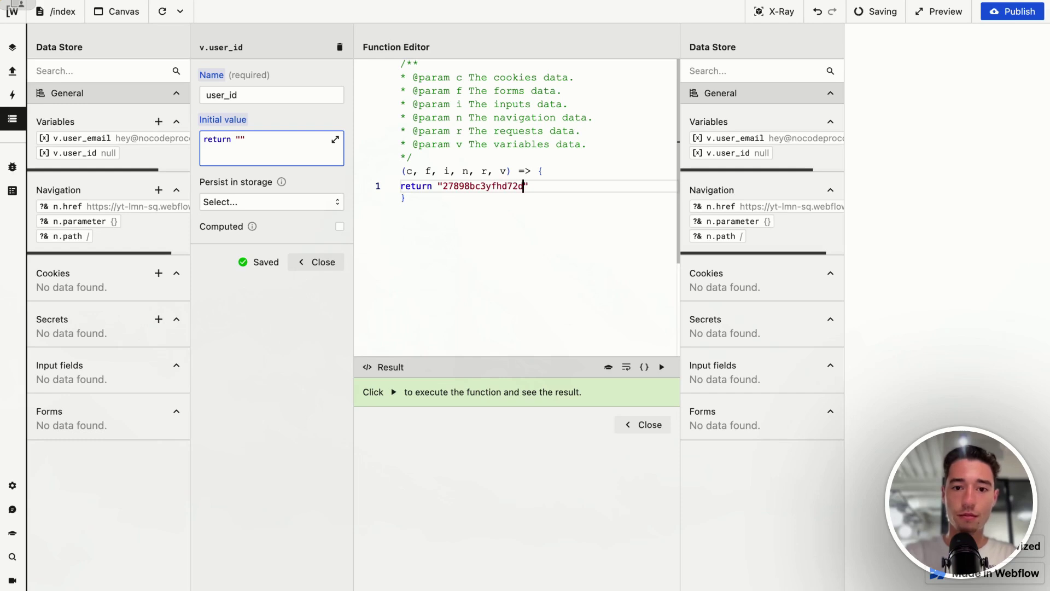
{"action": "key", "text": "BackSpace"}
{"action": "key", "text": "BackSpace"}
{"action": "key", "text": "BackSpace"}
{"action": "key", "text": "BackSpace"}
{"action": "key", "text": "BackSpace"}
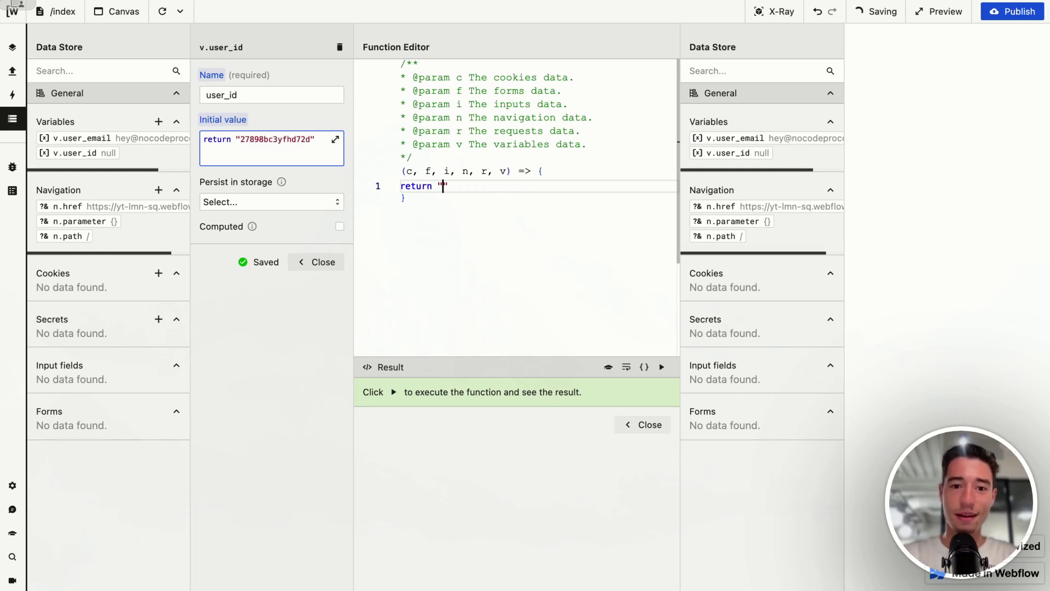
{"action": "type", "text": "BXCW6F3NWQQ7Q3WUI"}
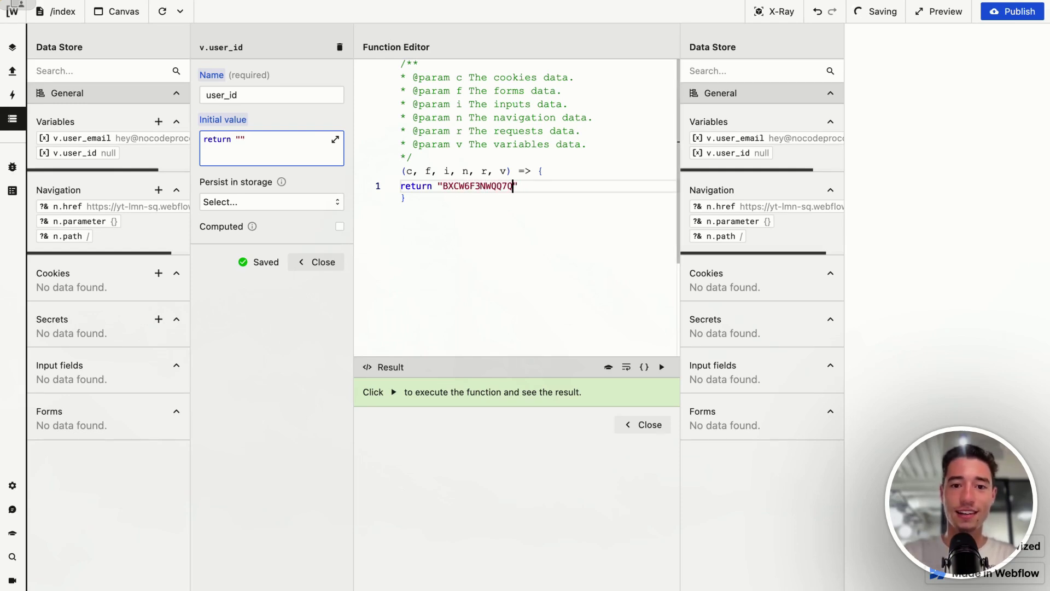
{"action": "type", "text": "F7"}
{"action": "left_click", "coordinate": [643, 425]}
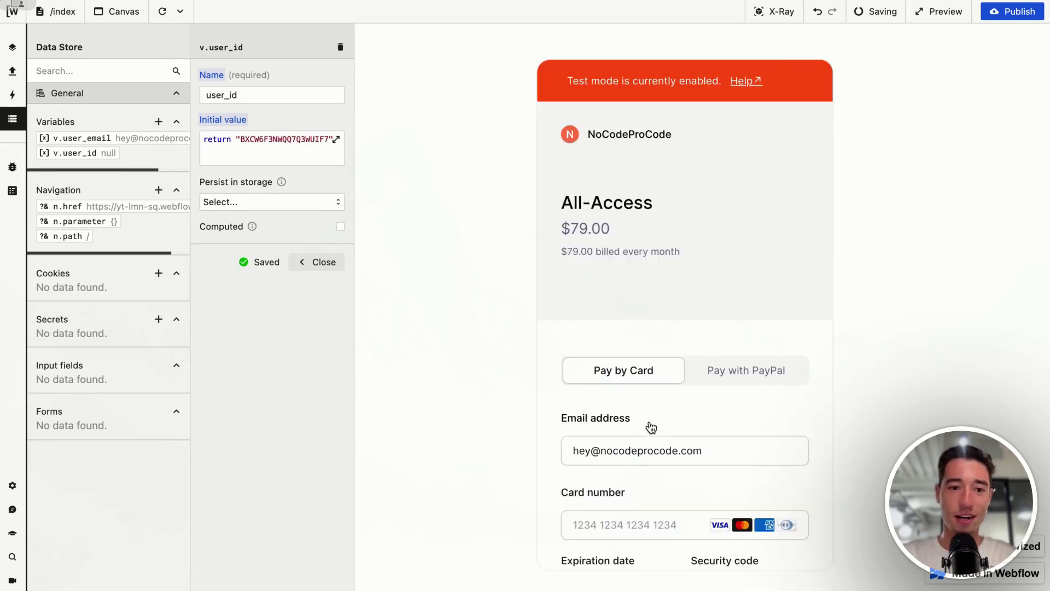
{"action": "left_click", "coordinate": [316, 261]}
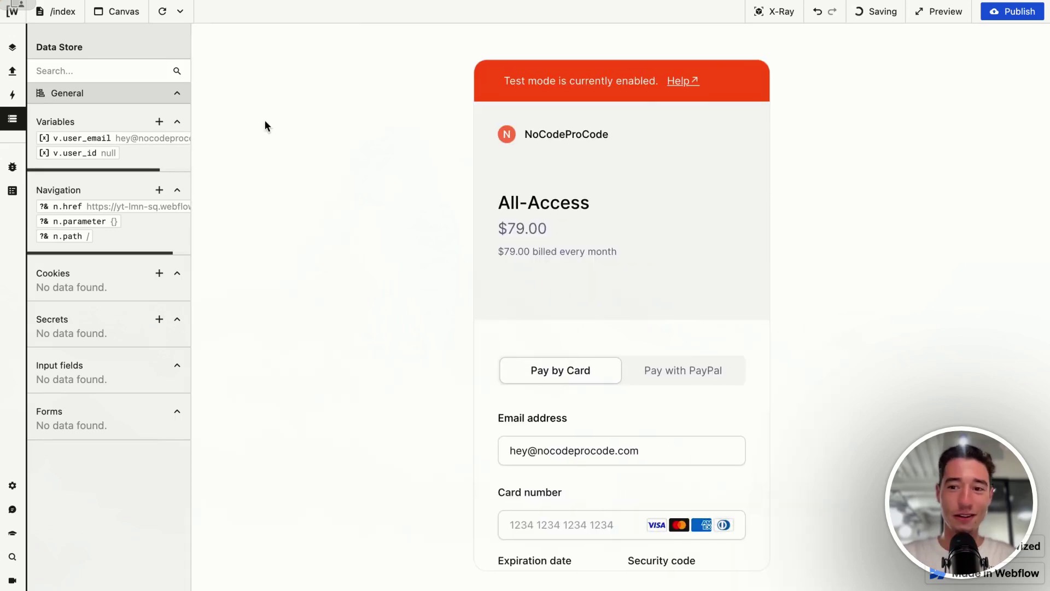
- Reload the preview and make the param-user-id value return v.user_id, running it to confirm
{"action": "left_click", "coordinate": [162, 12]}
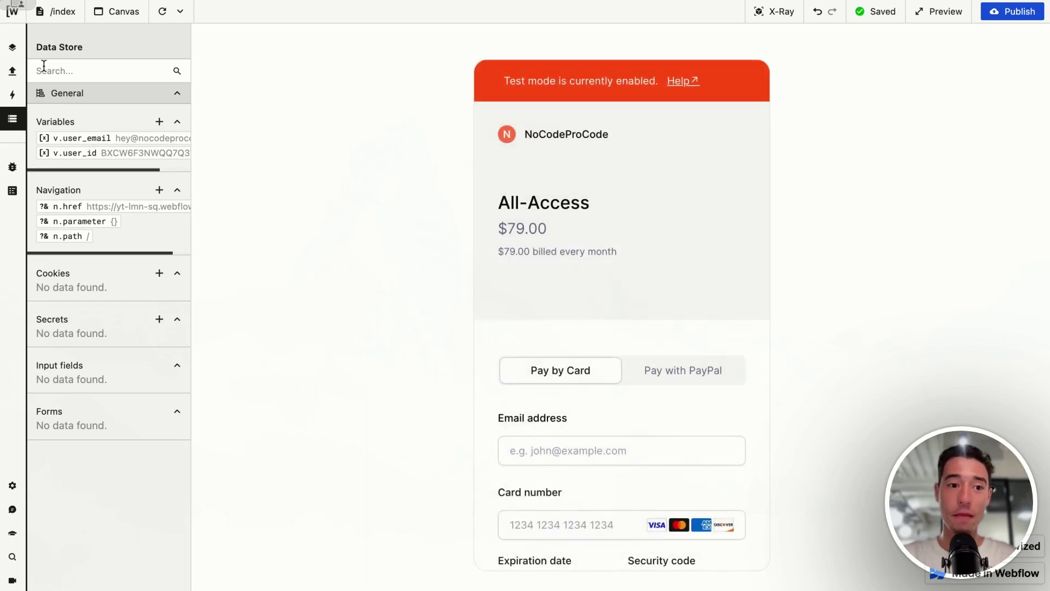
{"action": "left_click", "coordinate": [12, 71]}
{"action": "left_click", "coordinate": [12, 95]}
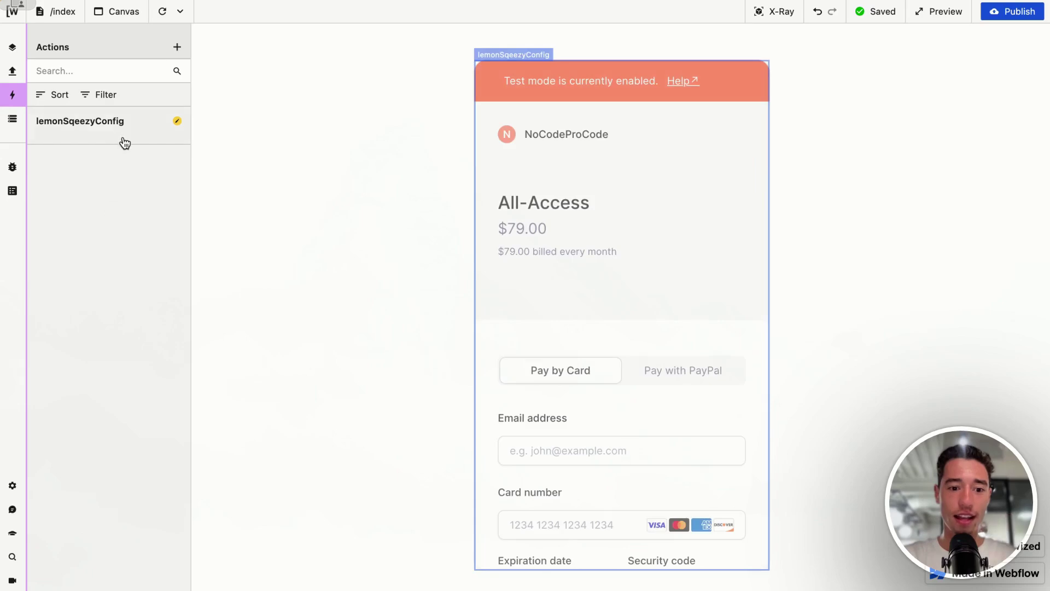
{"action": "left_click", "coordinate": [125, 143]}
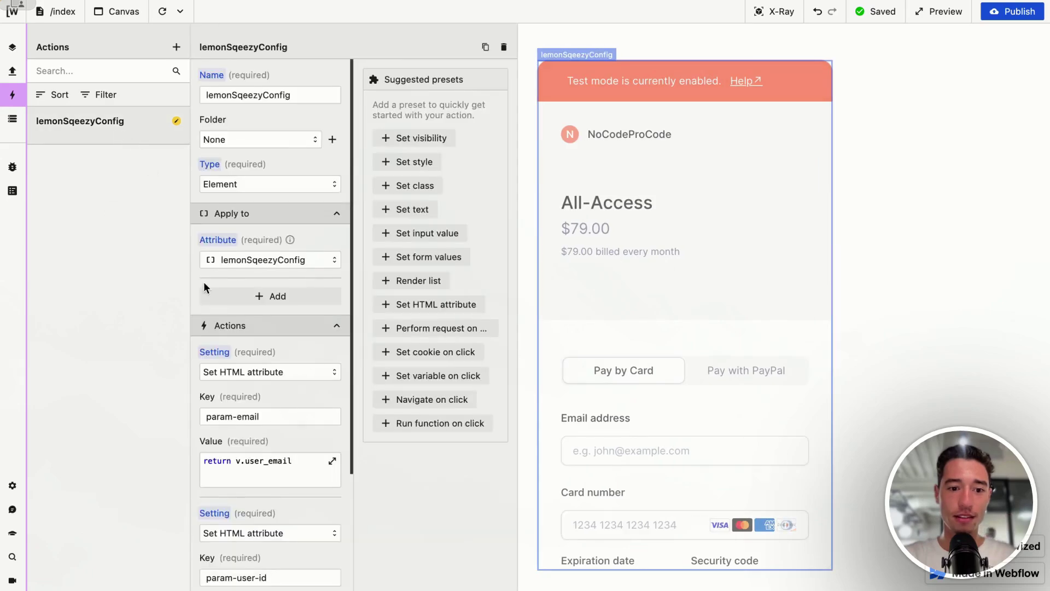
{"action": "type", "text": "return"}
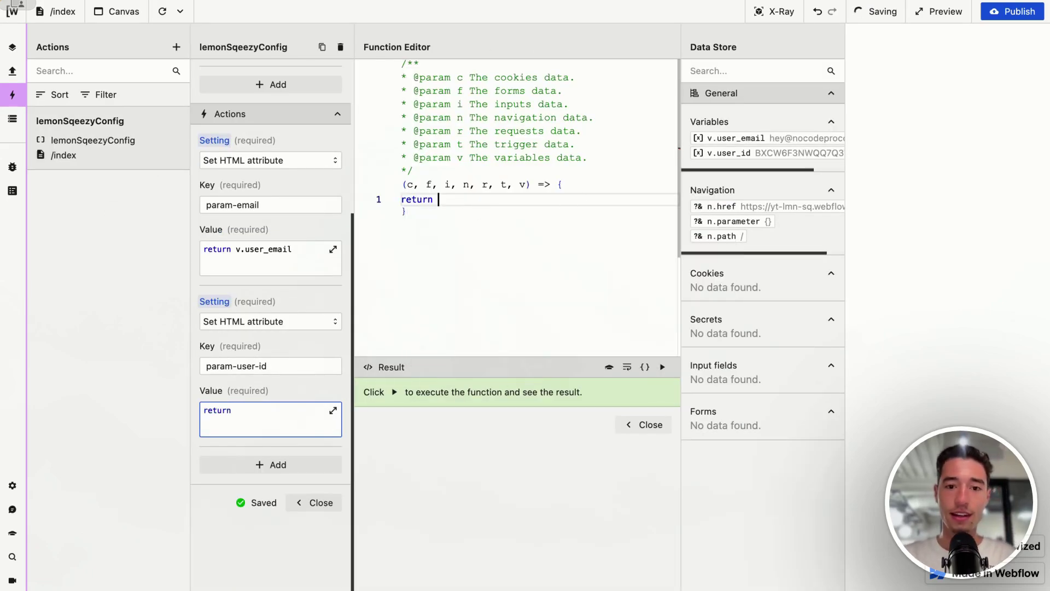
{"action": "left_click", "coordinate": [722, 152]}
{"action": "left_click", "coordinate": [662, 367]}
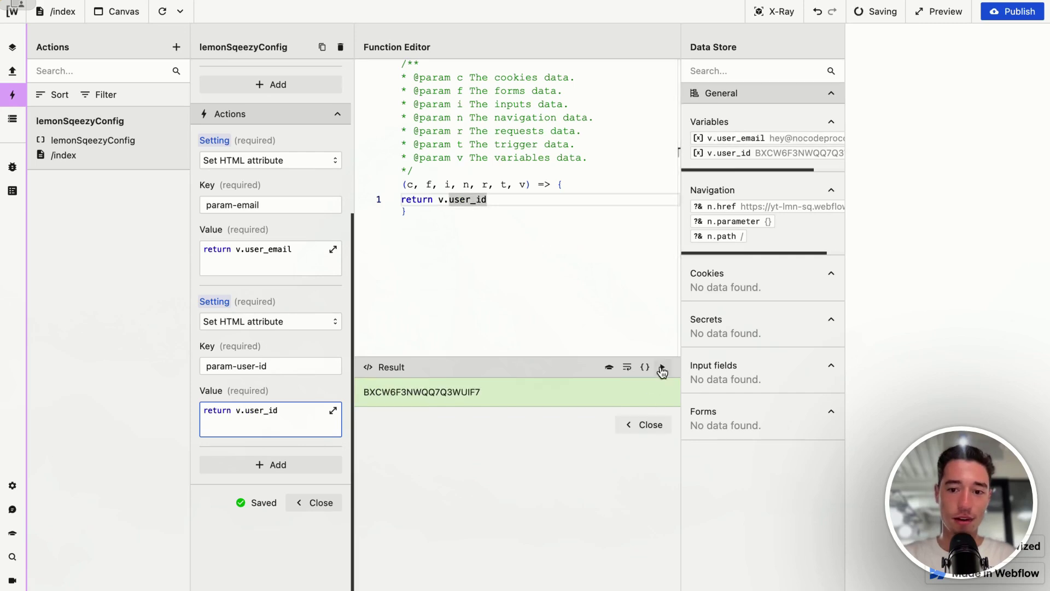
{"action": "left_click", "coordinate": [649, 425]}
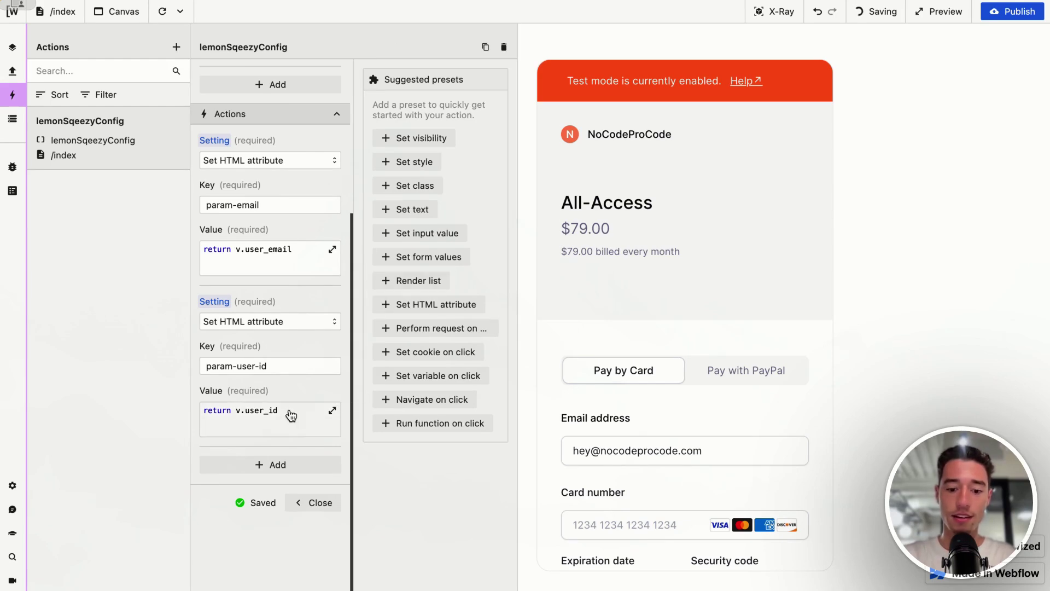
- Recheck the param-user-id value, reload the checkout preview, and inspect the param-user-id key
{"action": "left_click", "coordinate": [291, 415]}
{"action": "left_click", "coordinate": [649, 426]}
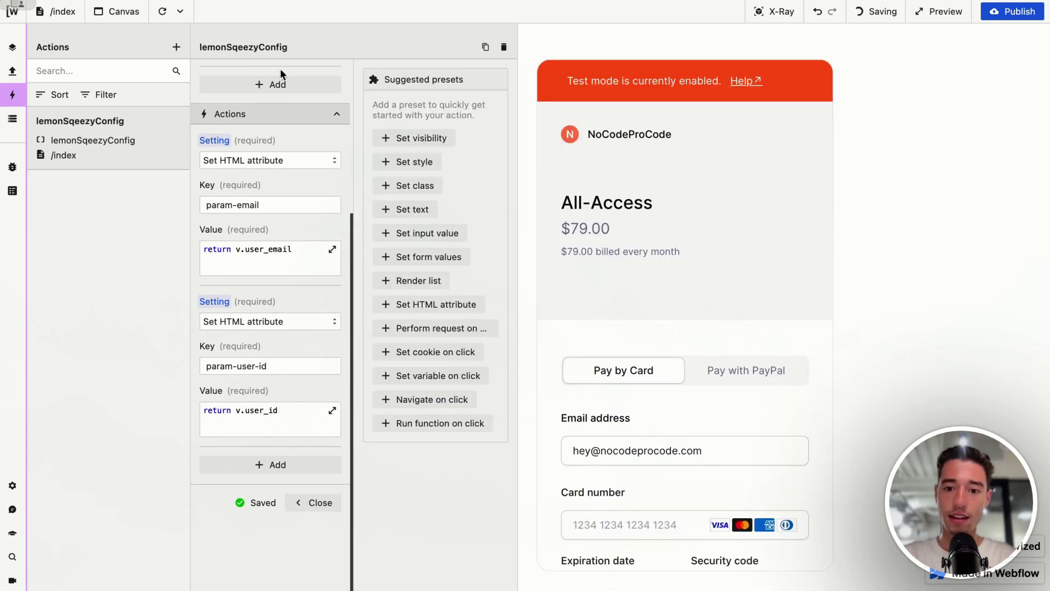
{"action": "left_click", "coordinate": [163, 11]}
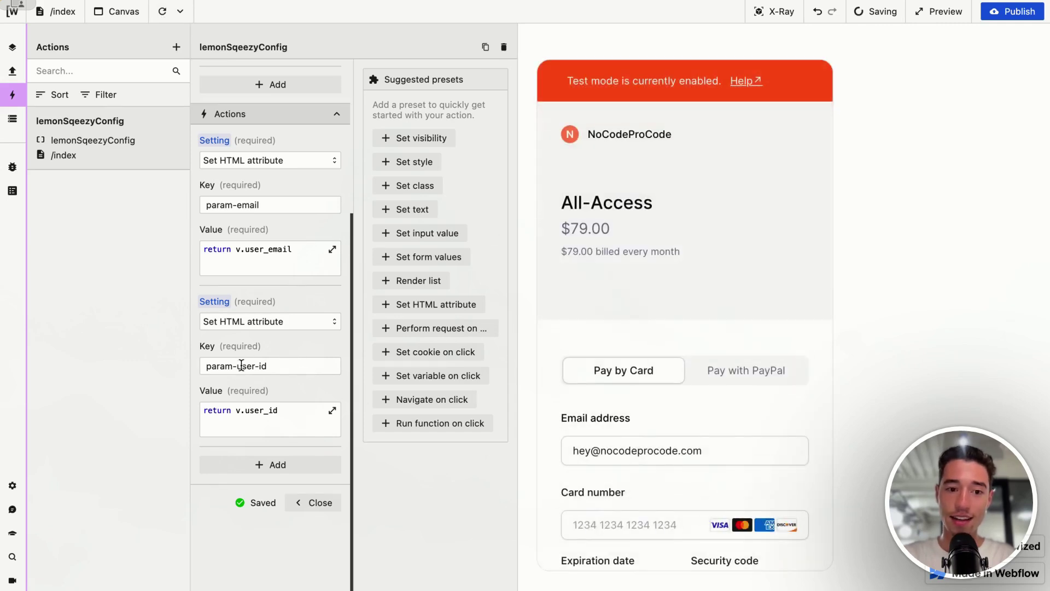
{"action": "left_click_drag", "start_coordinate": [234, 365], "coordinate": [555, 371]}
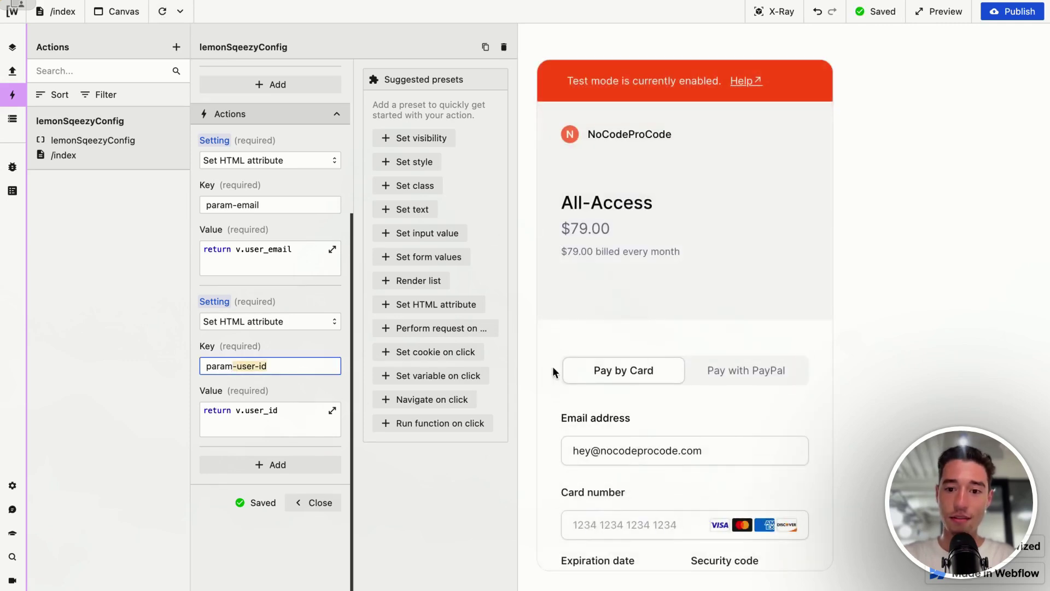
{"action": "left_click", "coordinate": [290, 369]}
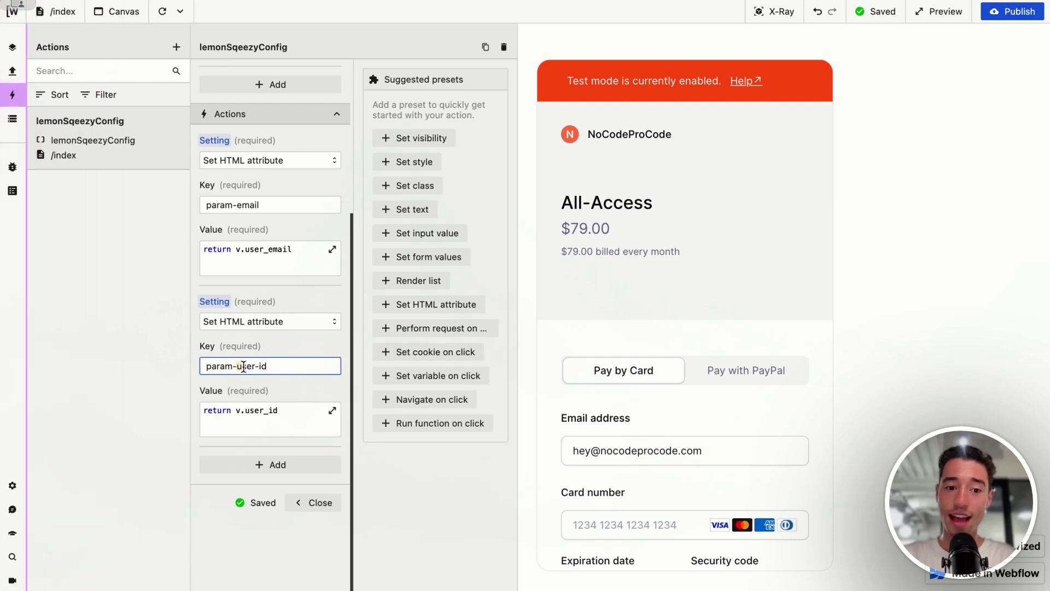
{"action": "left_click_drag", "start_coordinate": [237, 366], "coordinate": [328, 366]}
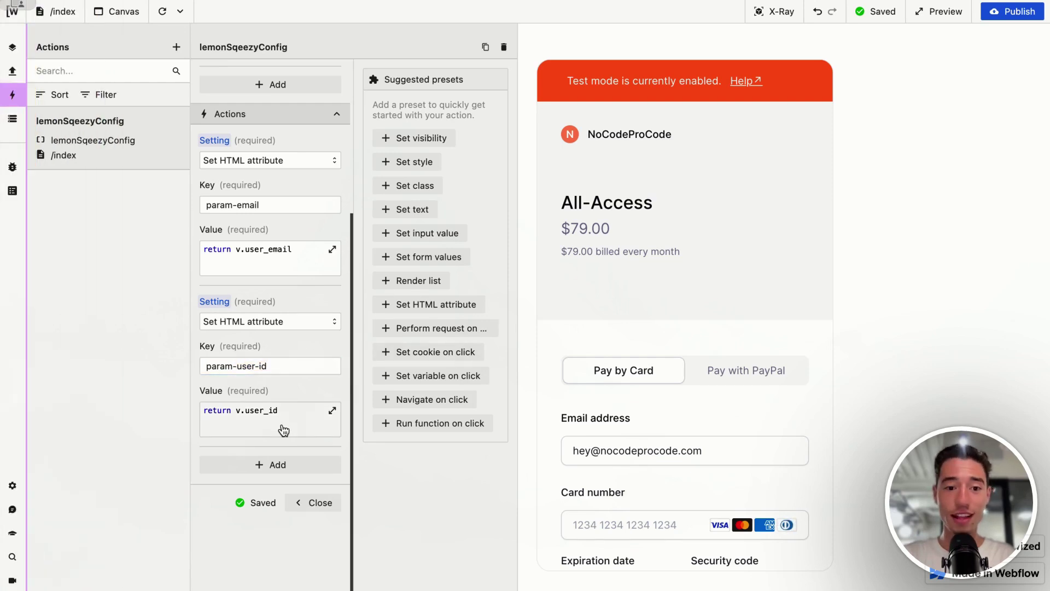
- Add a third Set HTML attribute setting to lemonSqeezyConfig keyed param-org-id
{"action": "left_click", "coordinate": [256, 468]}
{"action": "scroll", "coordinate": [255, 470], "scroll_direction": "down", "scroll_amount": 1}
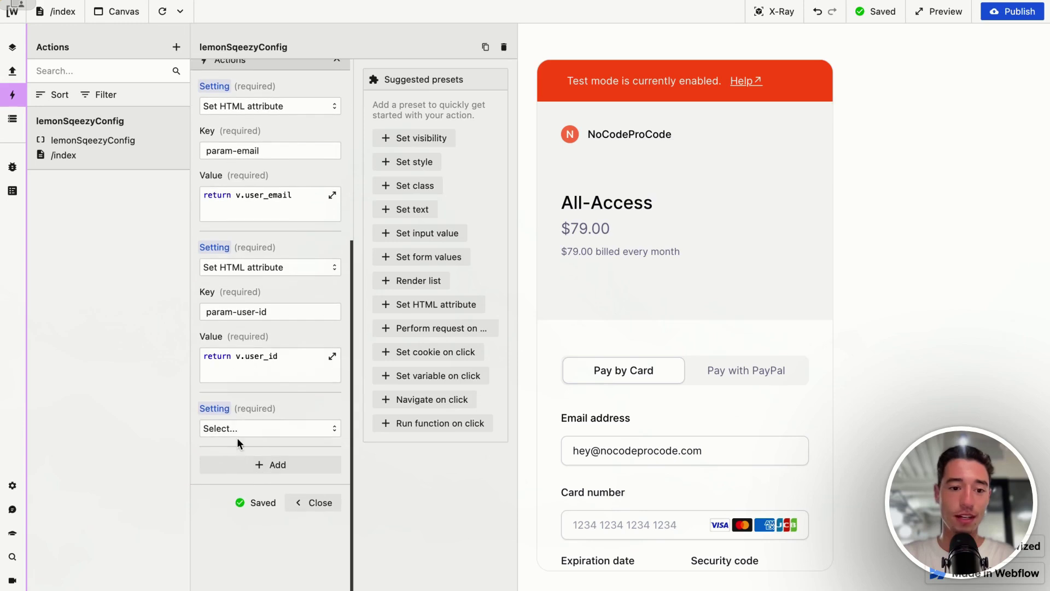
{"action": "left_click", "coordinate": [237, 428]}
{"action": "scroll", "coordinate": [262, 525], "scroll_direction": "down", "scroll_amount": 3}
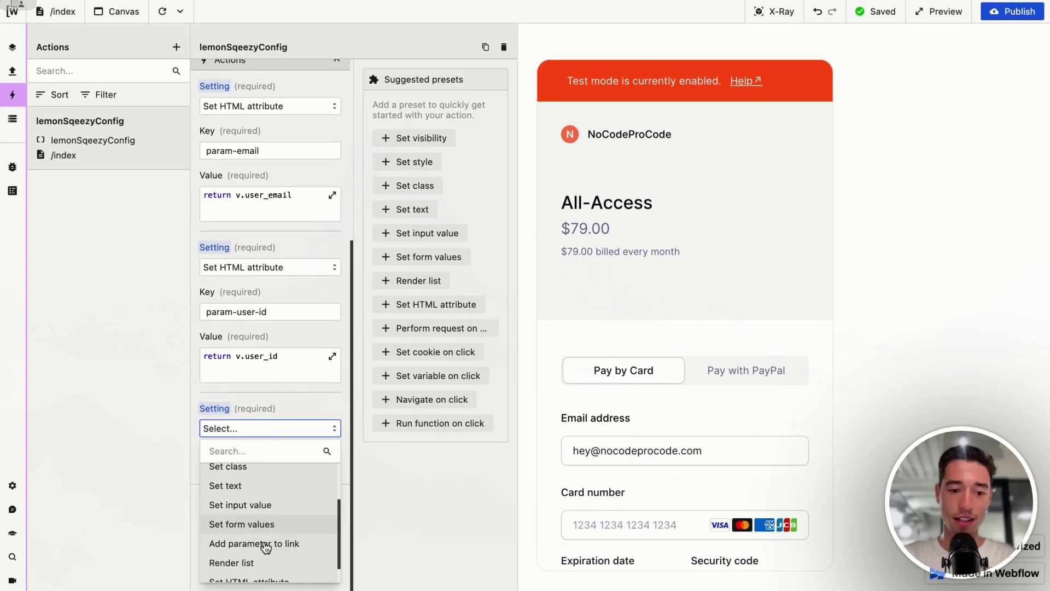
{"action": "scroll", "coordinate": [264, 541], "scroll_direction": "up", "scroll_amount": 2}
{"action": "scroll", "coordinate": [266, 549], "scroll_direction": "down", "scroll_amount": 3}
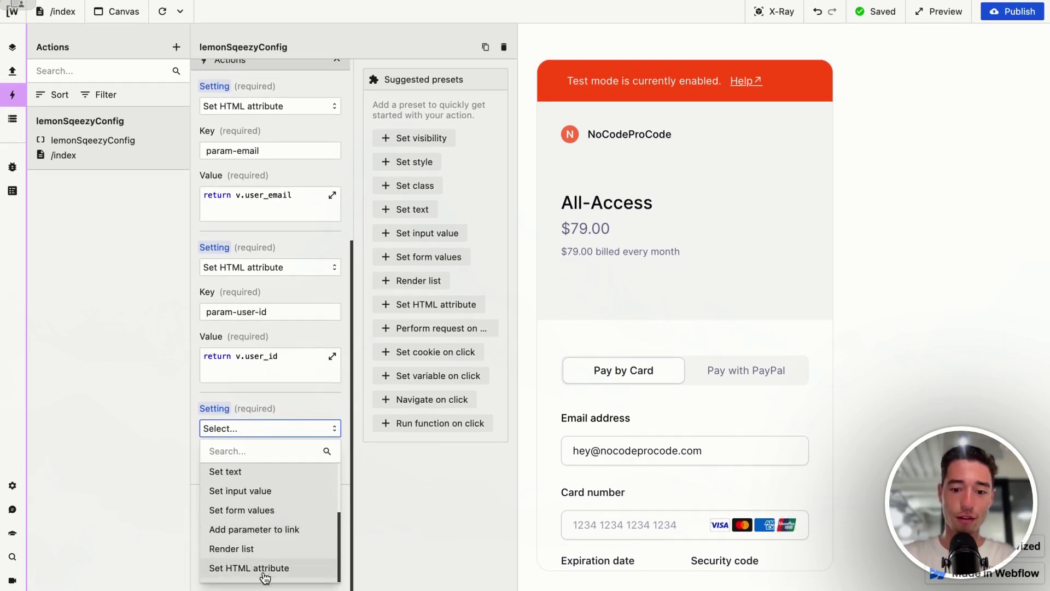
{"action": "left_click", "coordinate": [249, 568]}
{"action": "type", "text": "param"}
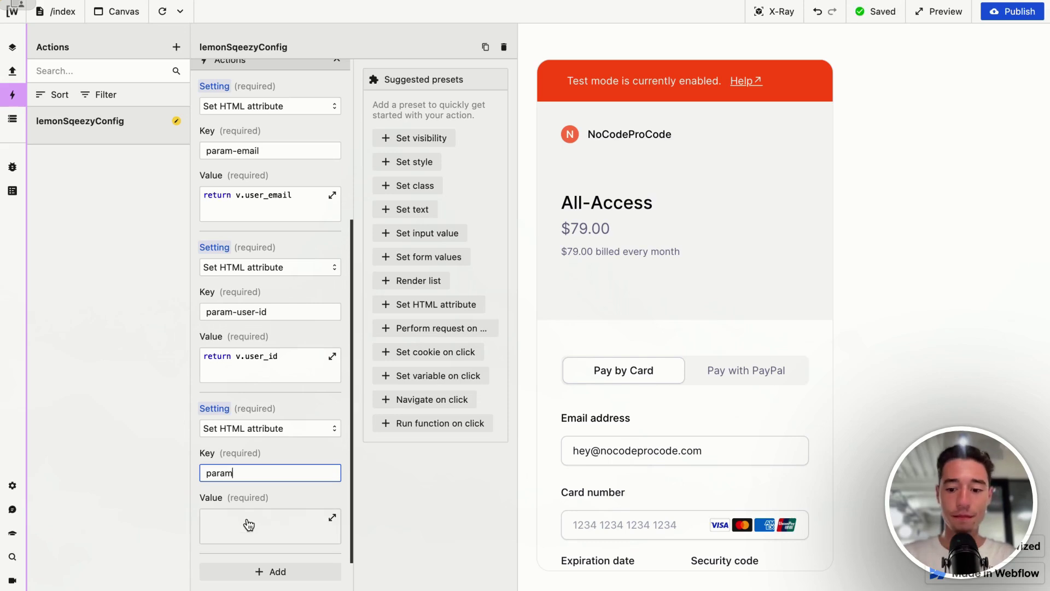
{"action": "type", "text": "-org-id"}
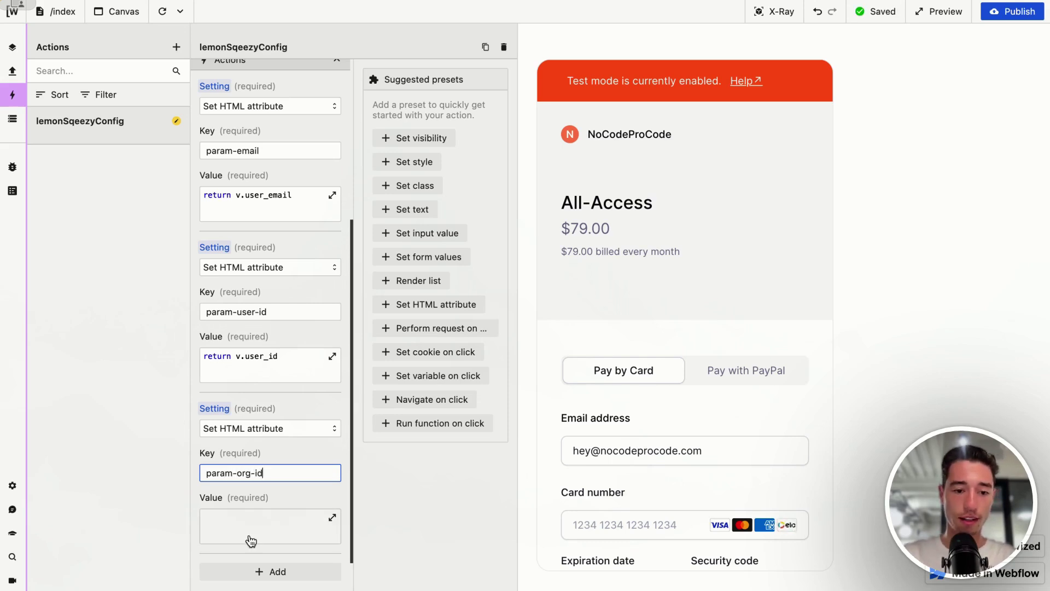
- Make the param-org-id value function return a hard-coded sample org ID
{"action": "left_click", "coordinate": [251, 540]}
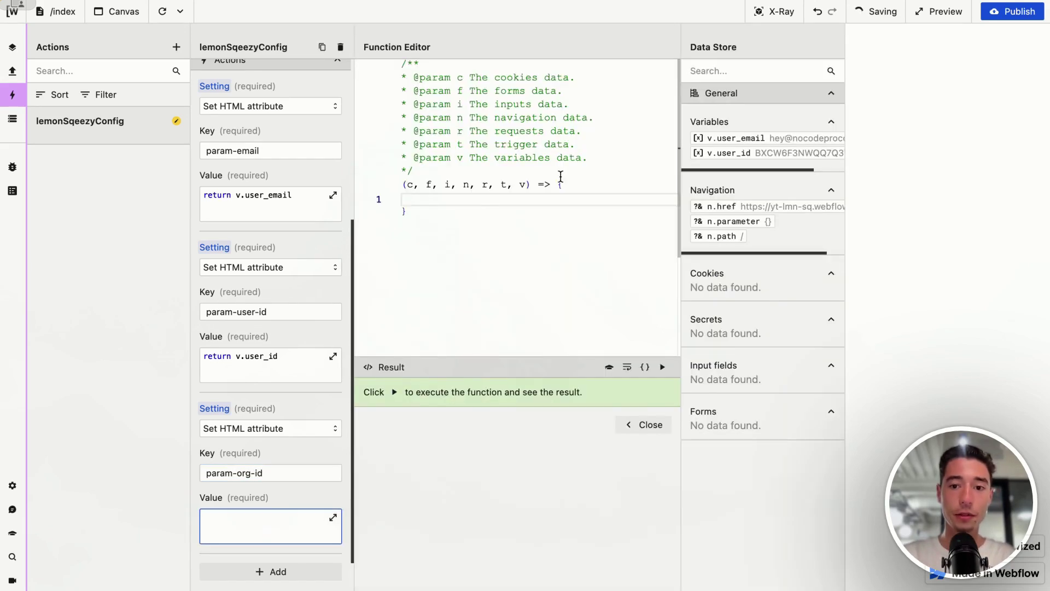
{"action": "type", "text": "return "}
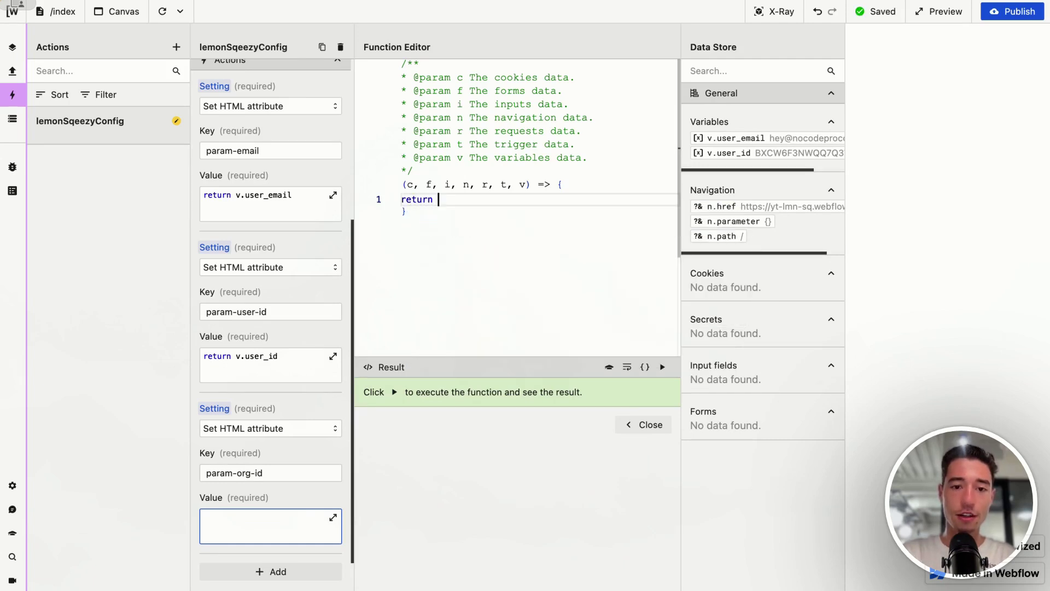
{"action": "type", "text": "\"456789"}
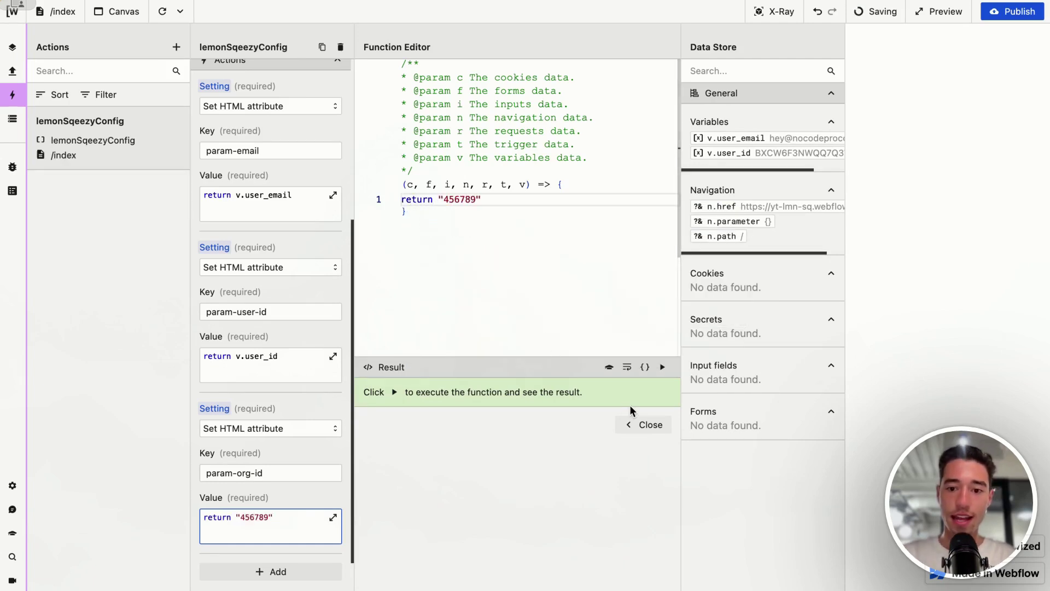
{"action": "left_click", "coordinate": [632, 425]}
{"action": "left_click", "coordinate": [632, 425]}
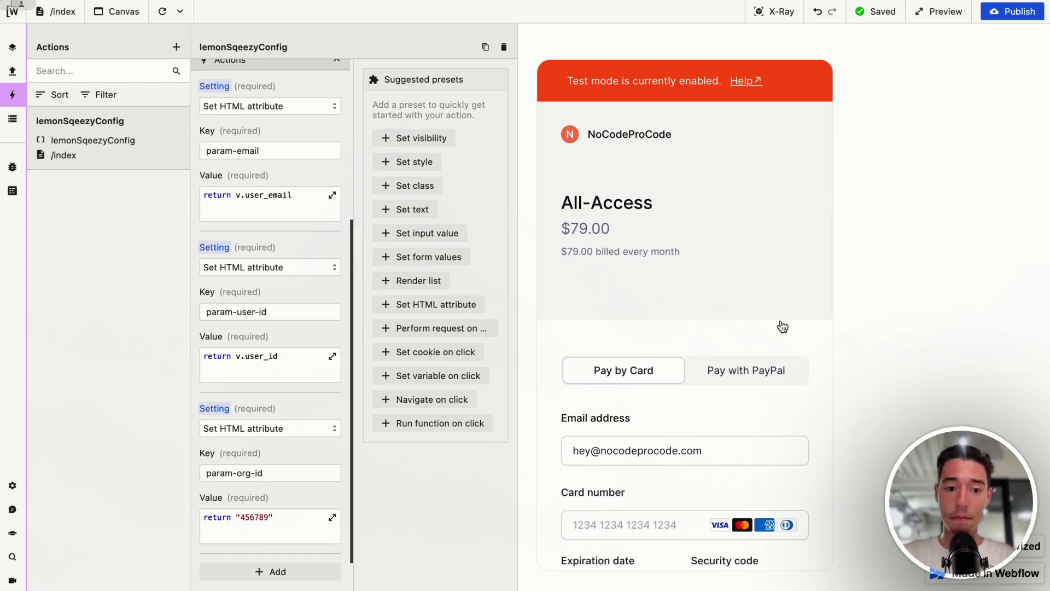
{"action": "scroll", "coordinate": [701, 307], "scroll_direction": "down", "scroll_amount": 5}
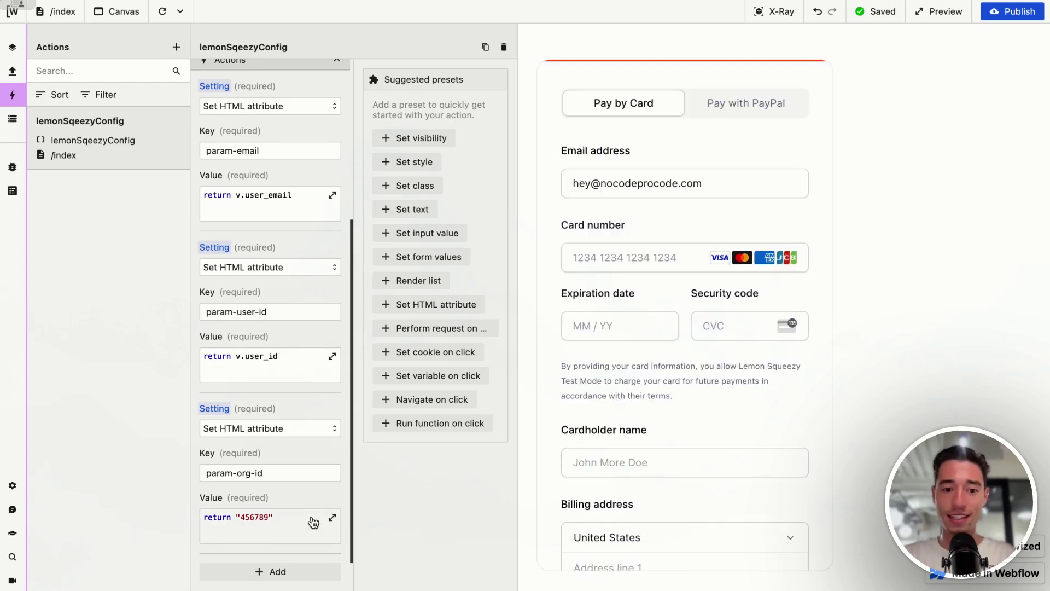
{"action": "scroll", "coordinate": [264, 432], "scroll_direction": "down", "scroll_amount": 2}
- Add a fourth Set HTML attribute setting keyed param-fav-color whose value function returns "green"
{"action": "left_click", "coordinate": [259, 465]}
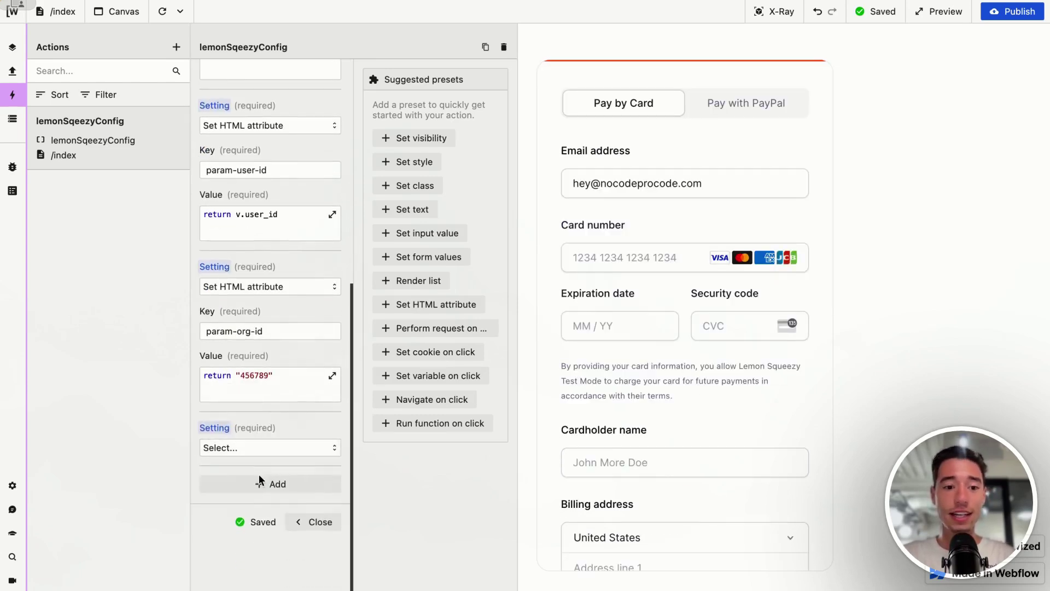
{"action": "left_click", "coordinate": [244, 429]}
{"action": "left_click", "coordinate": [265, 536]}
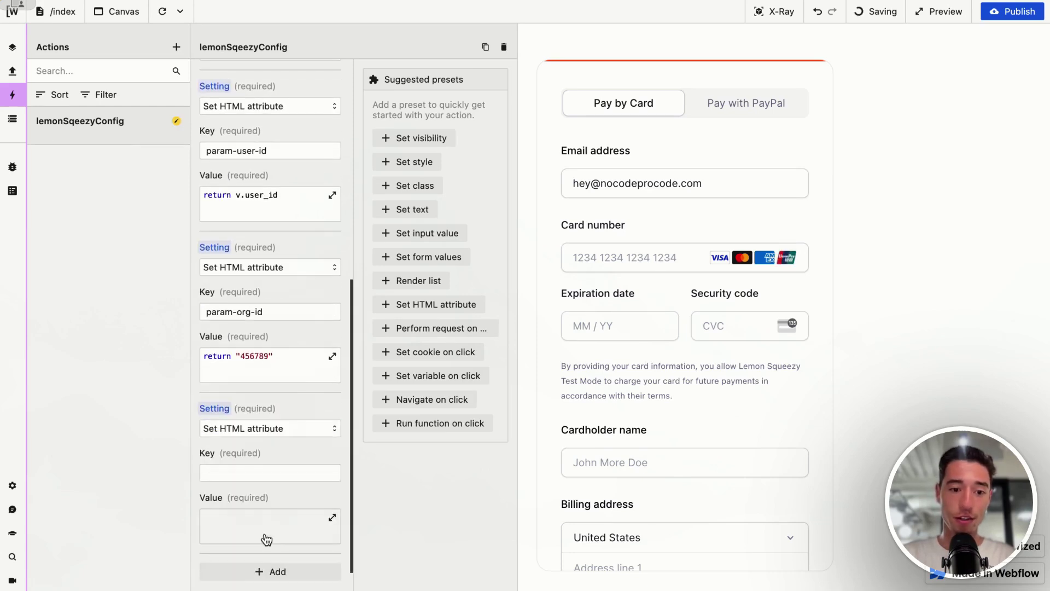
{"action": "left_click", "coordinate": [243, 471]}
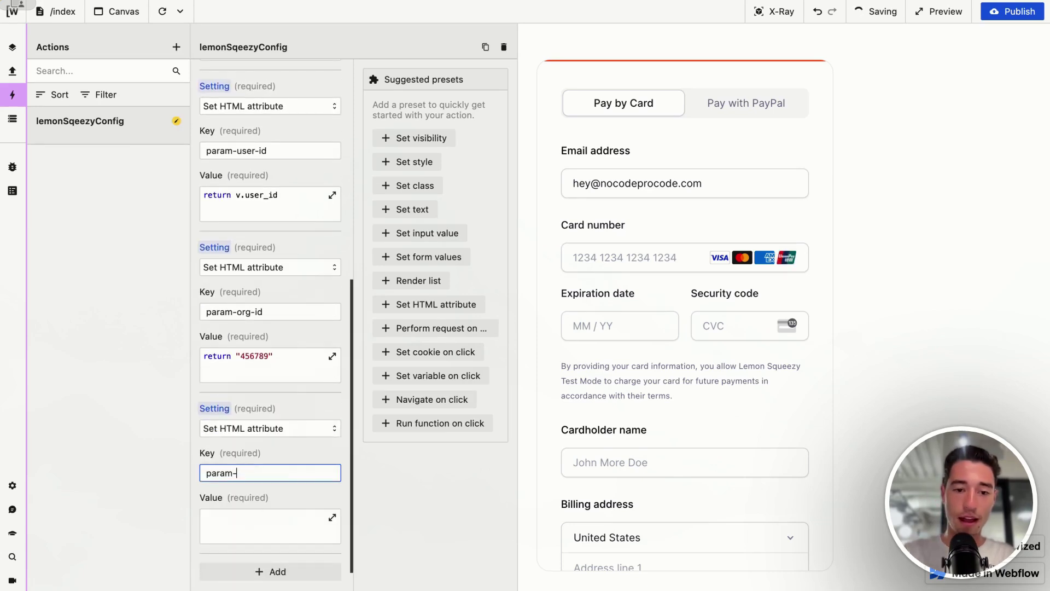
{"action": "type", "text": "param-fav-color"}
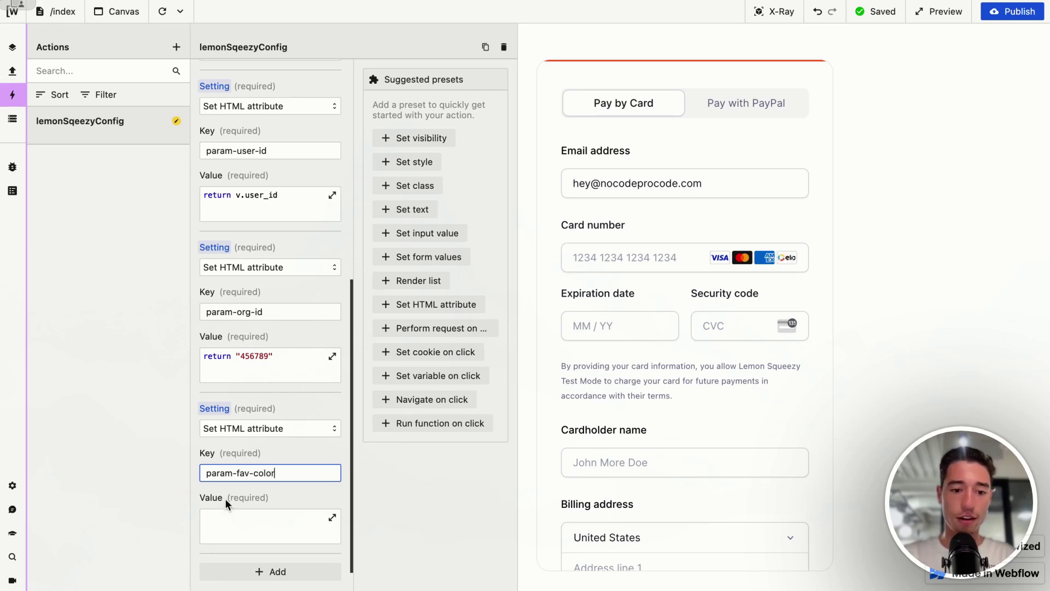
{"action": "left_click", "coordinate": [240, 516]}
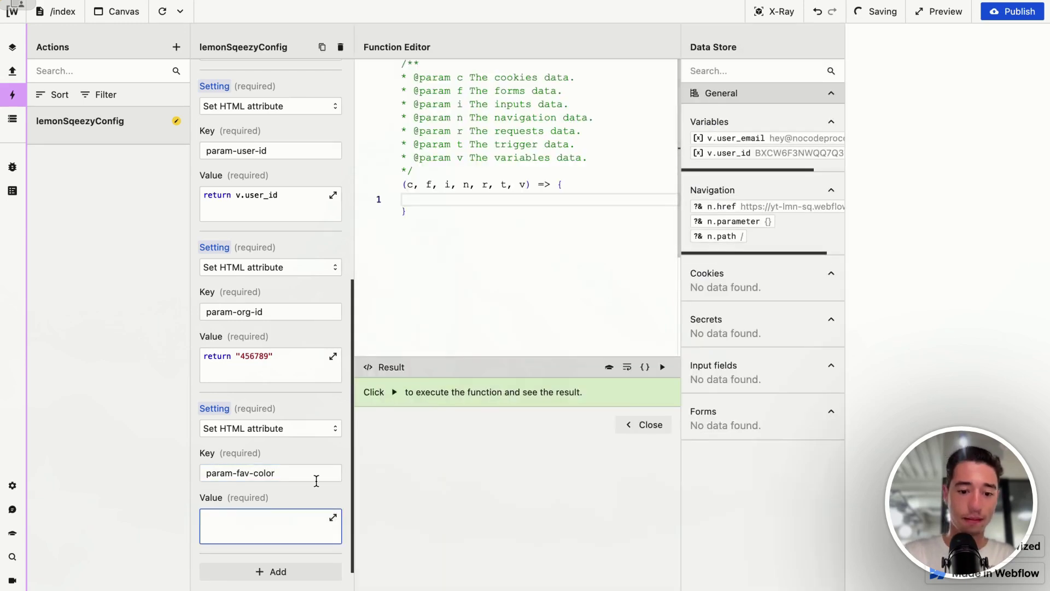
{"action": "type", "text": "return \"green"}
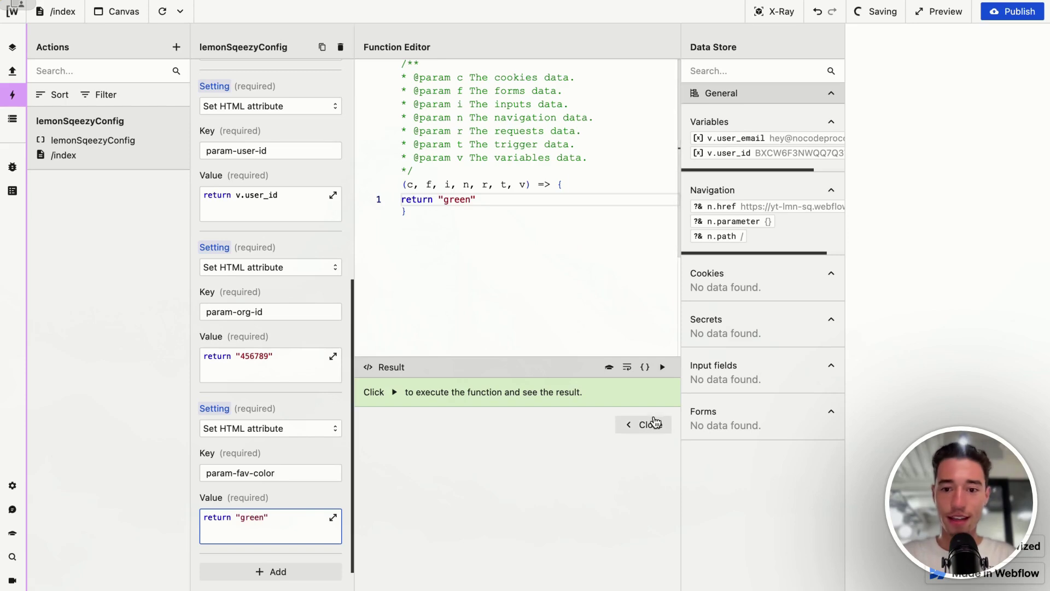
{"action": "left_click", "coordinate": [647, 425]}
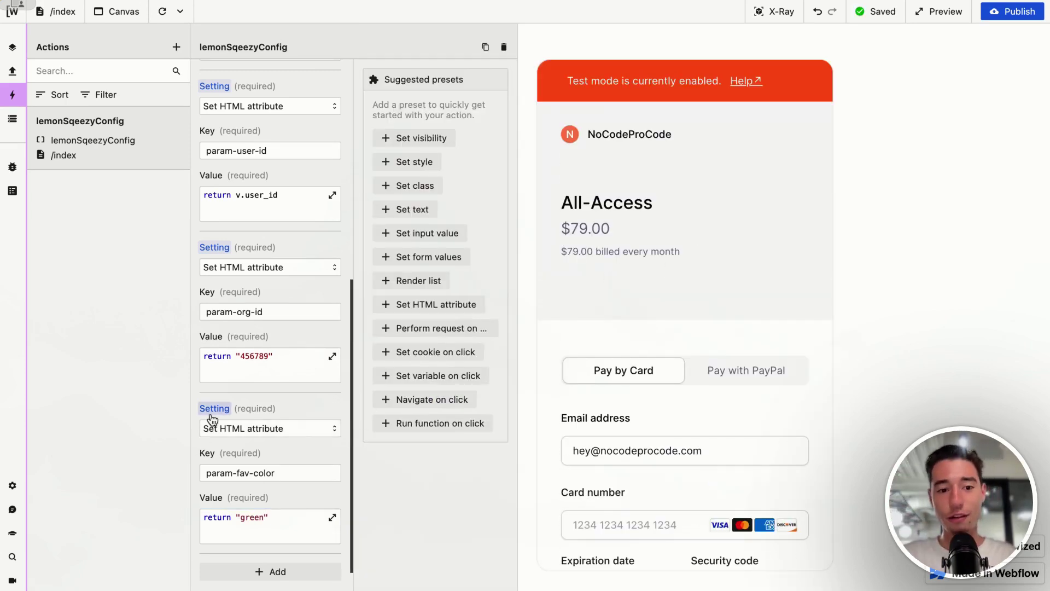
- Reset the param-fav-color setting, then the param-org-id setting, in the lemonSqeezyConfig action
{"action": "mouse_move", "coordinate": [213, 409]}
{"action": "left_click", "coordinate": [265, 455]}
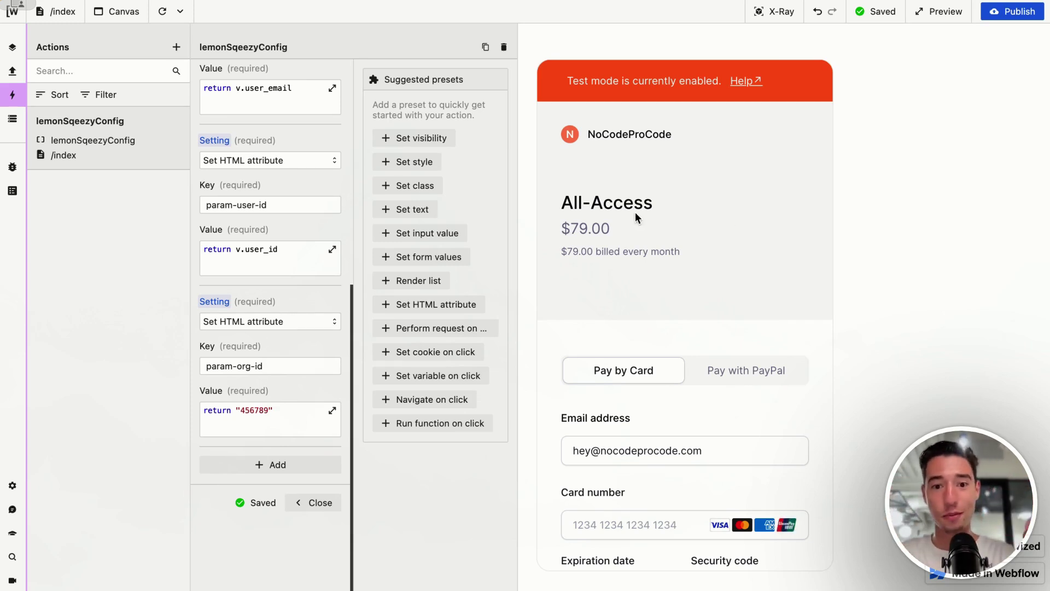
{"action": "left_click", "coordinate": [218, 301]}
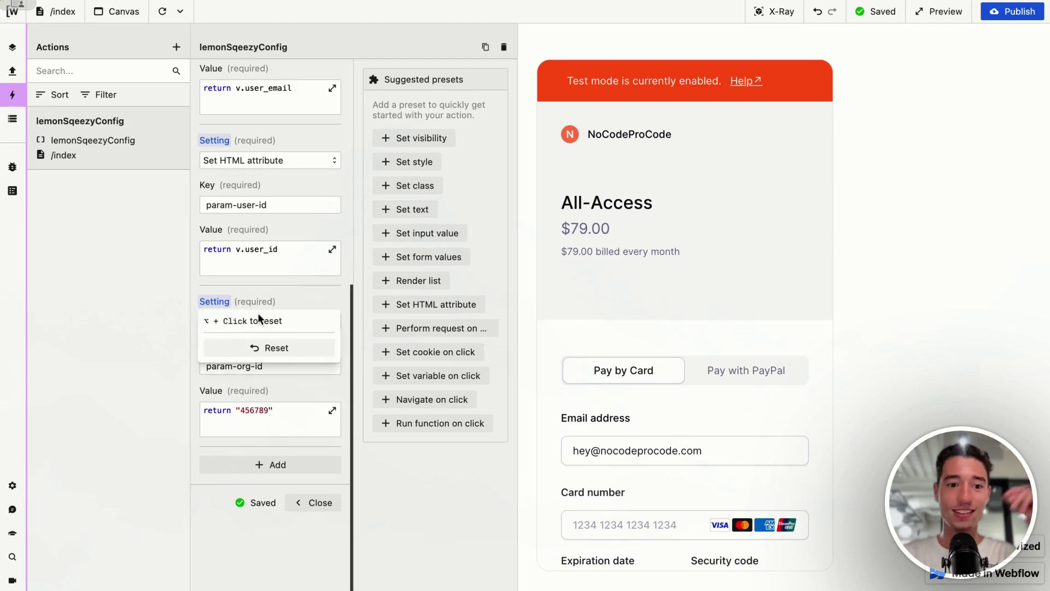
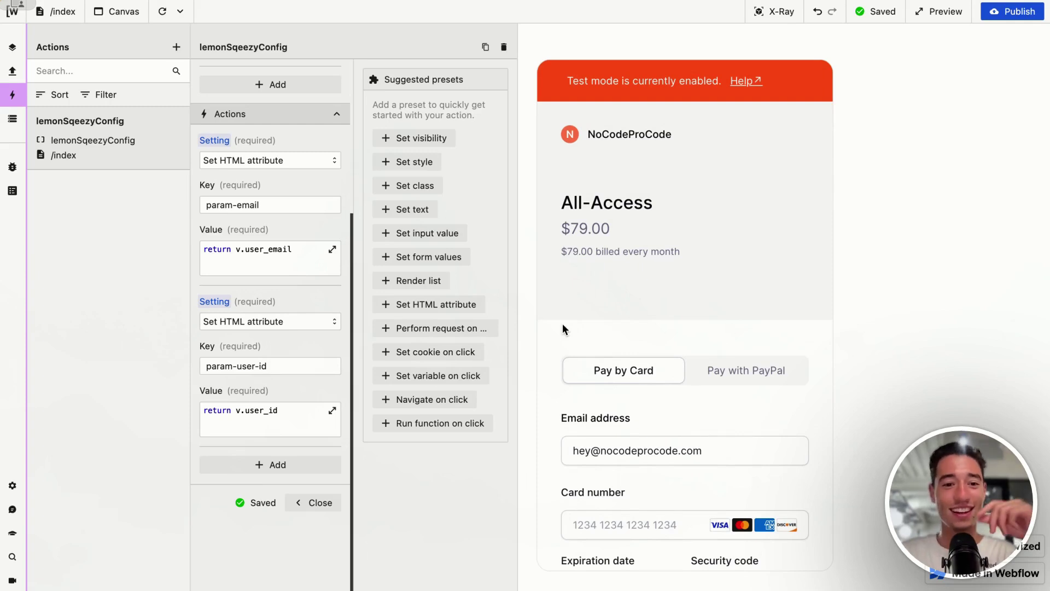
- Scroll through the lemonSqueezyConfig action's param-email and param-user-id attribute settings
{"action": "scroll", "coordinate": [284, 303], "scroll_direction": "up", "scroll_amount": 3}
{"action": "scroll", "coordinate": [287, 304], "scroll_direction": "down", "scroll_amount": 3}
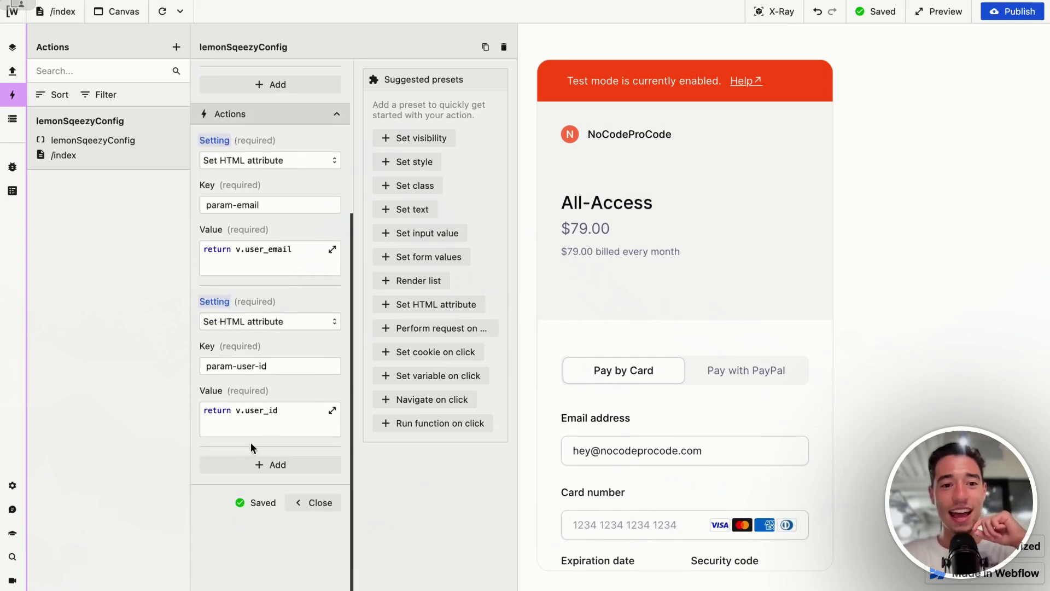
- Close the action panel and enter the 4242 test card number in the checkout
{"action": "left_click", "coordinate": [315, 503]}
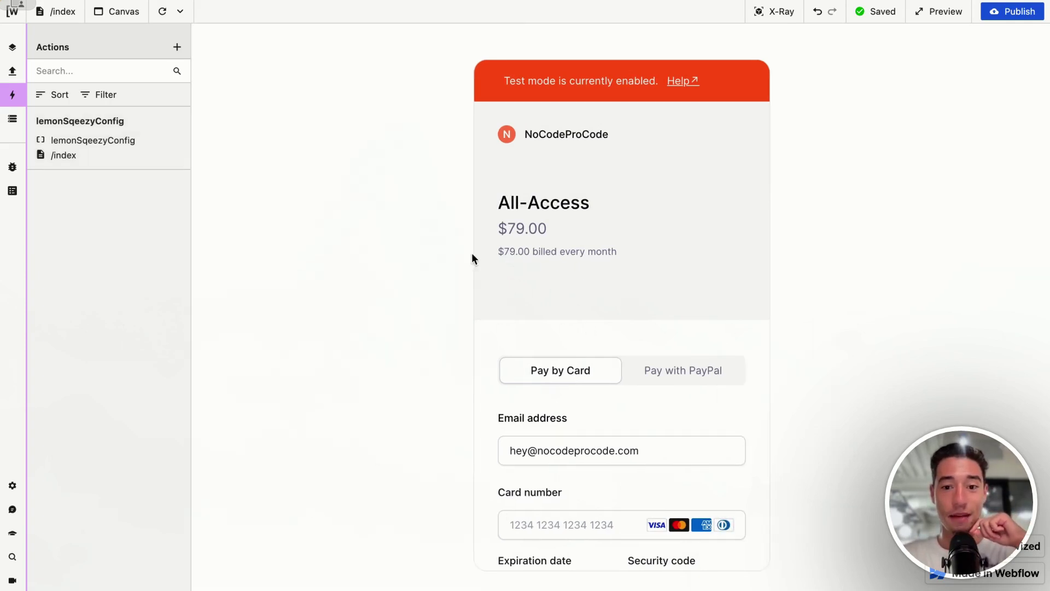
{"action": "scroll", "coordinate": [360, 232], "scroll_direction": "down", "scroll_amount": 1}
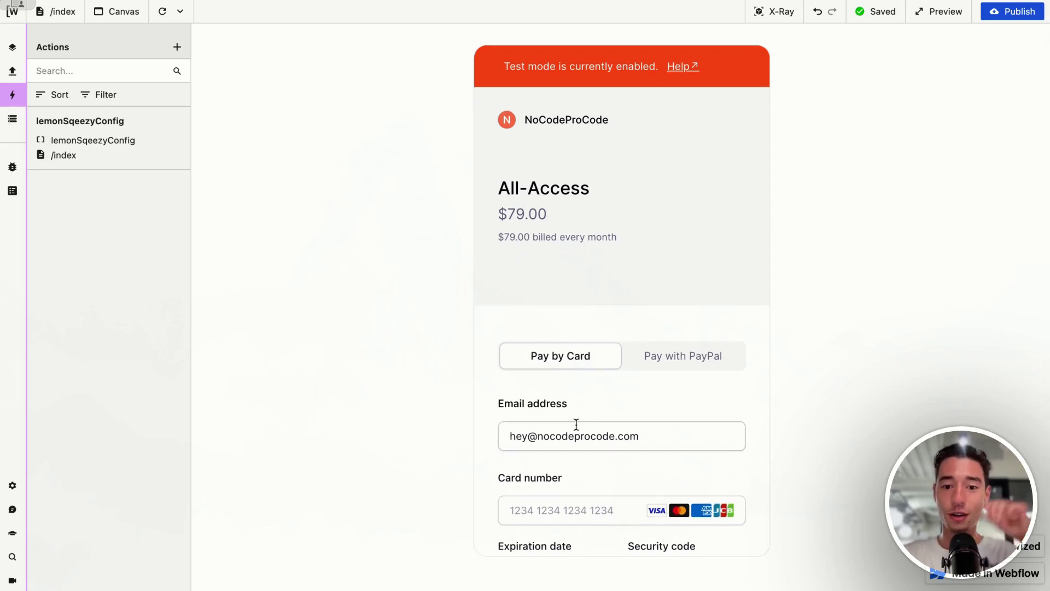
{"action": "scroll", "coordinate": [581, 332], "scroll_direction": "down", "scroll_amount": 5}
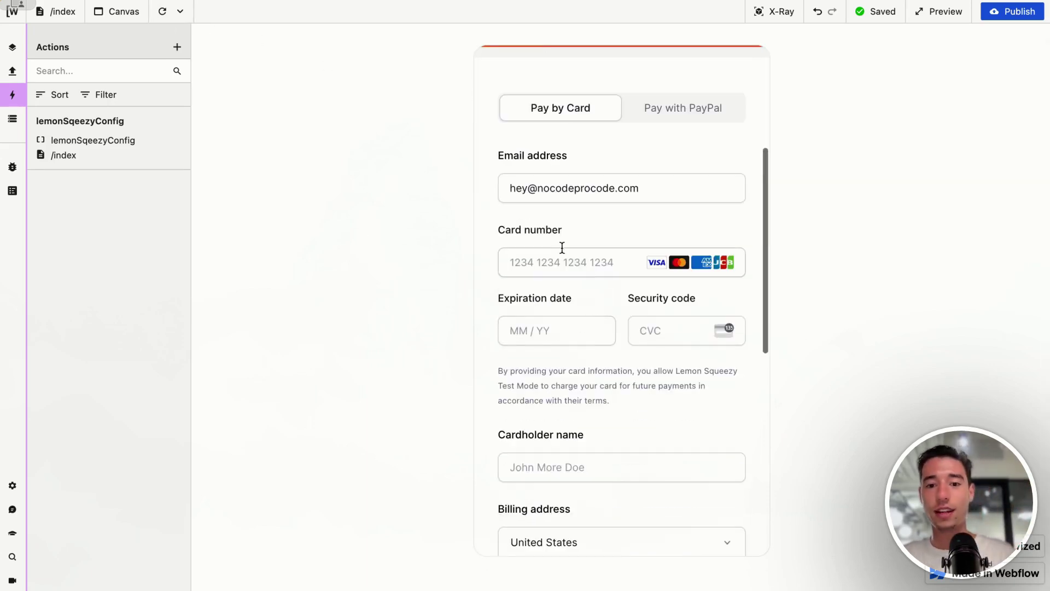
{"action": "left_click", "coordinate": [528, 262]}
{"action": "type", "text": "424"}
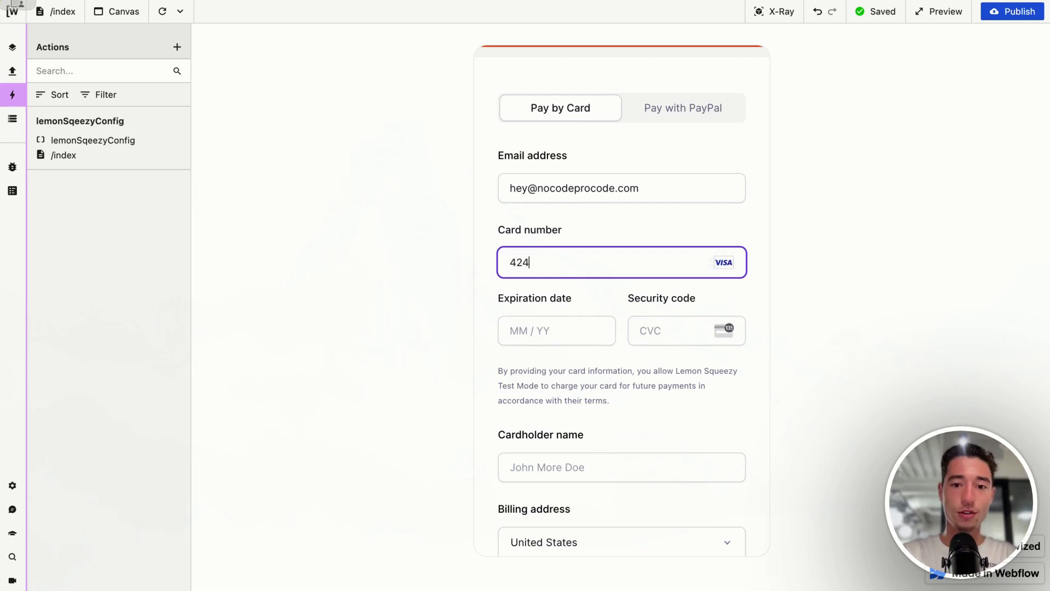
{"action": "key", "text": "BackSpace"}
{"action": "key", "text": "BackSpace"}
{"action": "key", "text": "BackSpace"}
{"action": "type", "text": "4242424242 4"}
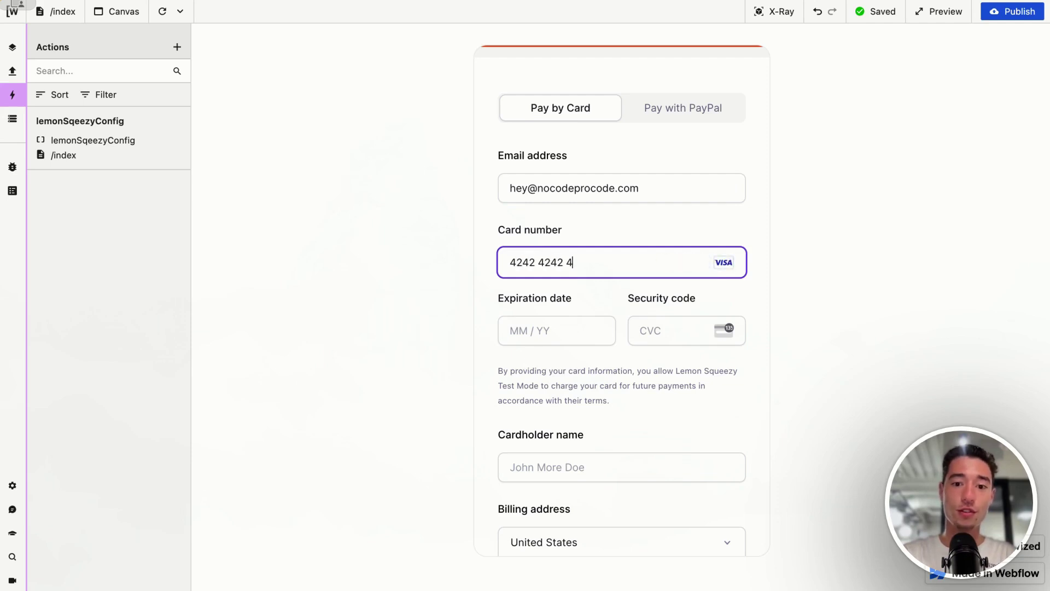
{"action": "type", "text": "24242"}
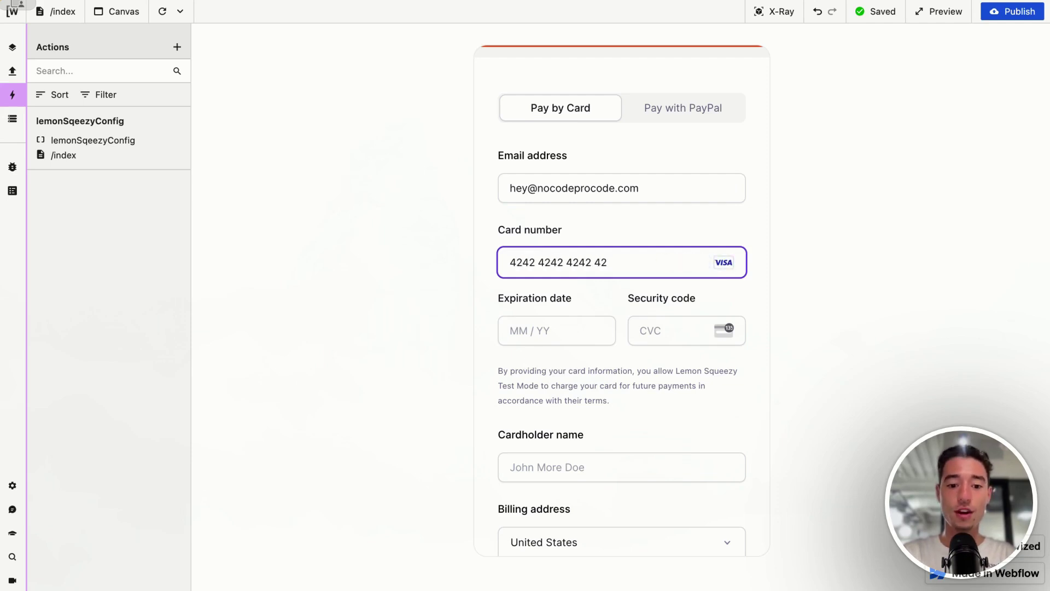
{"action": "type", "text": "42"}
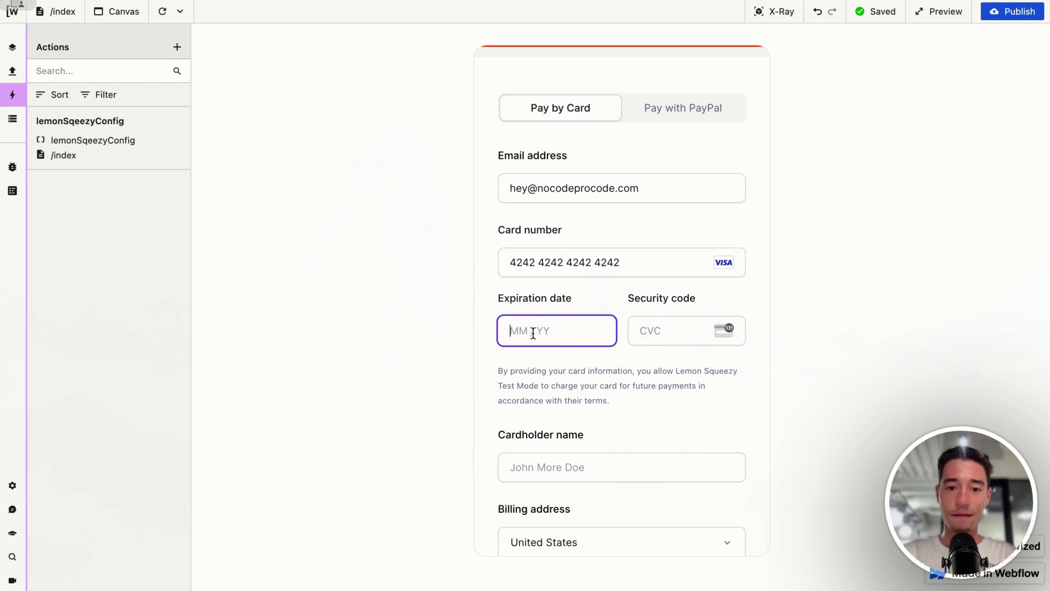
{"action": "key", "text": "shift+Tab"}
{"action": "left_click", "coordinate": [529, 330]}
{"action": "type", "text": "0424"}
{"action": "key", "text": "BackSpace"}
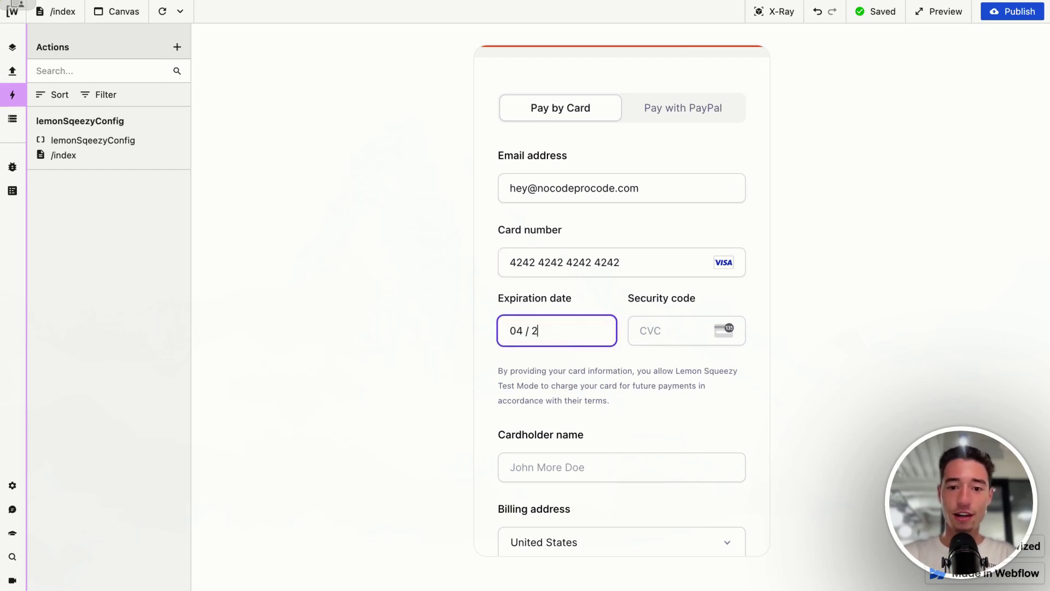
{"action": "type", "text": "9"}
{"action": "left_click", "coordinate": [683, 333]}
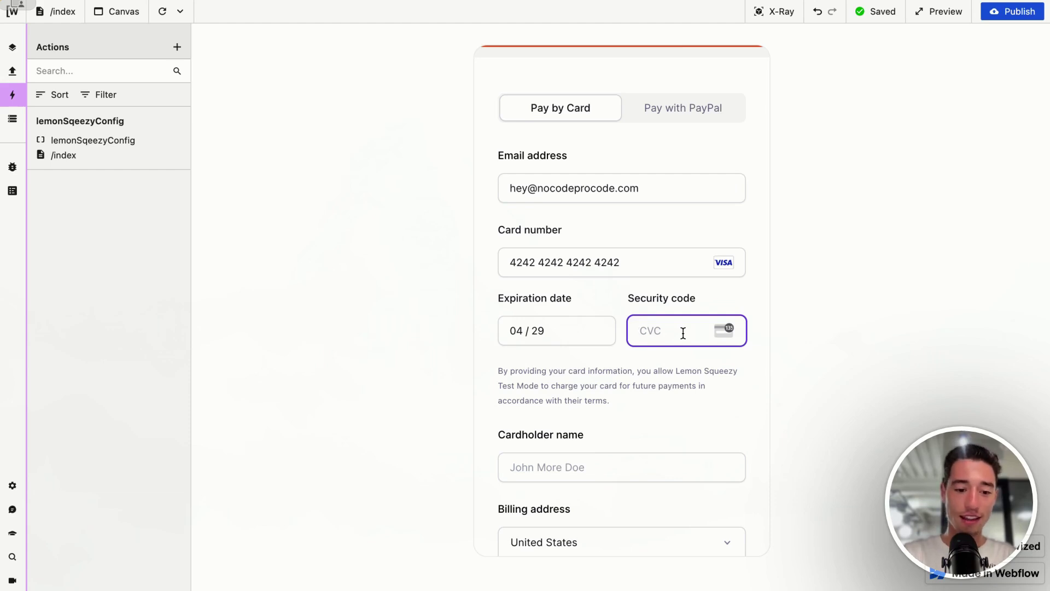
{"action": "type", "text": "424"}
- Enter cardholder name Example and pick the suggested billing address starting with 567
{"action": "scroll", "coordinate": [692, 370], "scroll_direction": "down", "scroll_amount": 2}
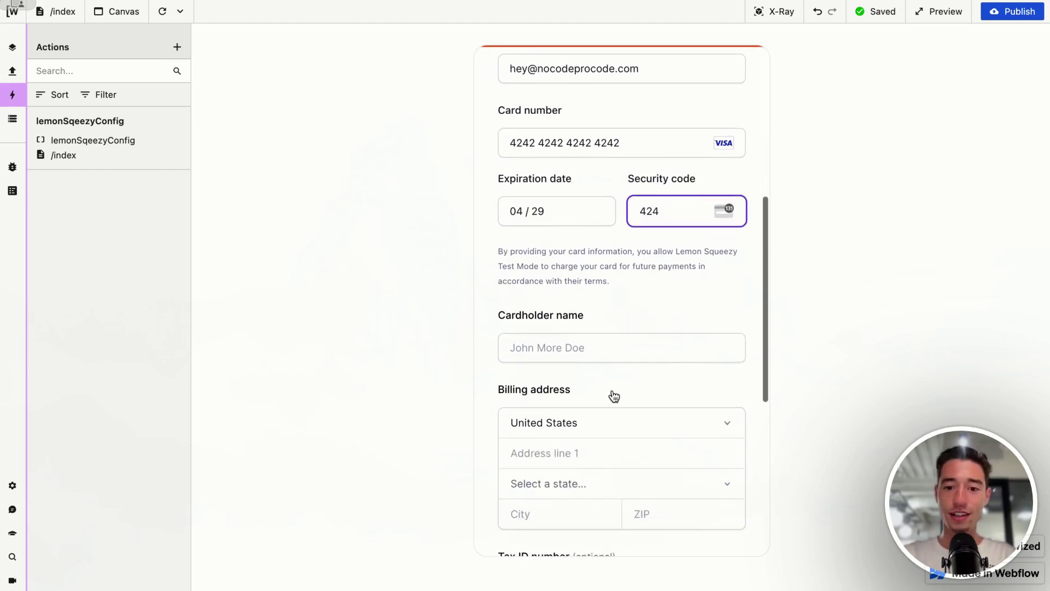
{"action": "left_click", "coordinate": [575, 349]}
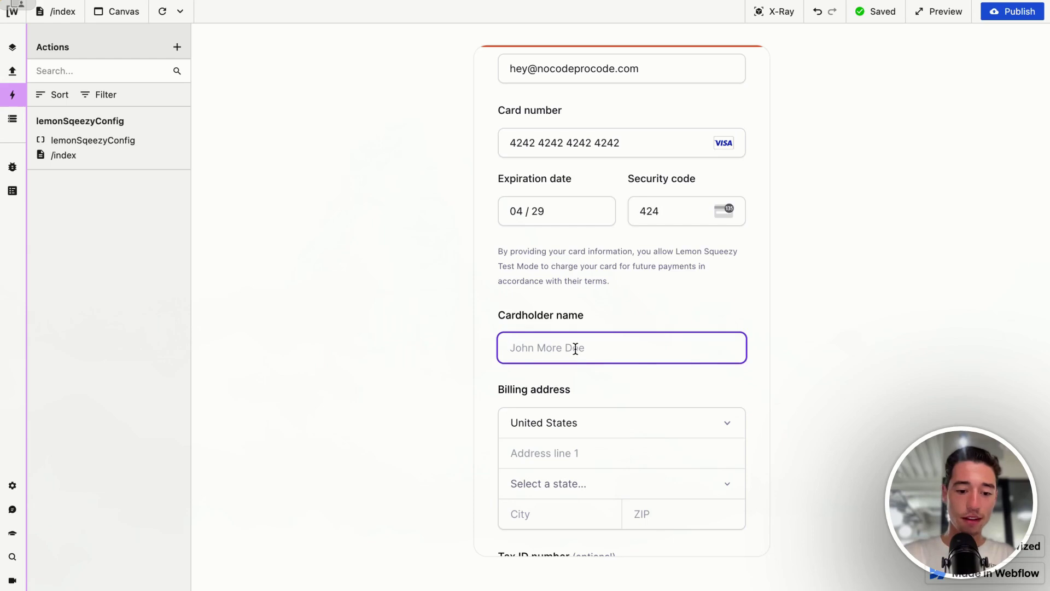
{"action": "type", "text": "Example"}
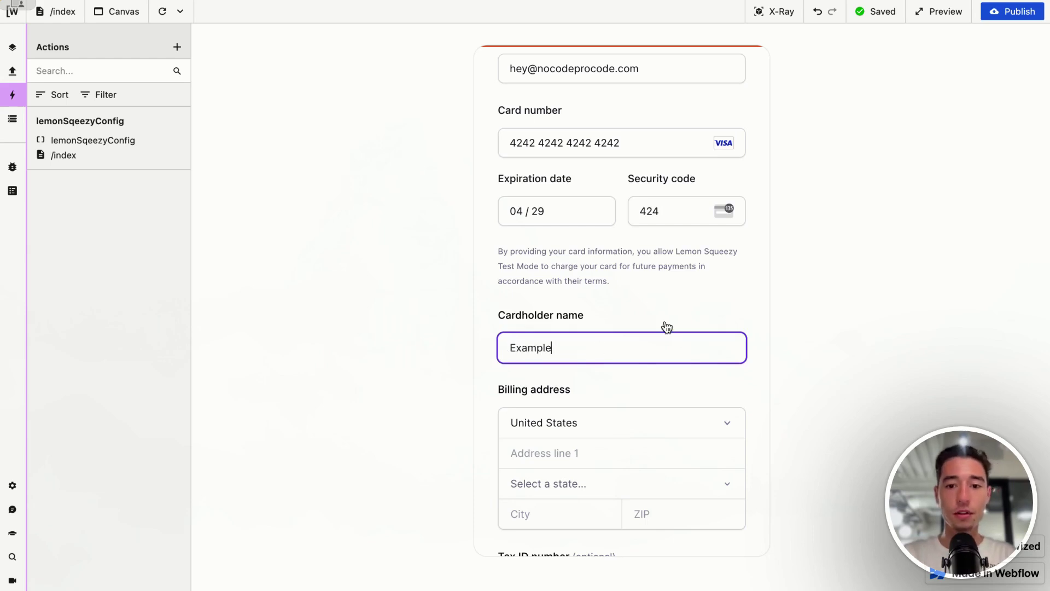
{"action": "scroll", "coordinate": [667, 327], "scroll_direction": "down", "scroll_amount": 2}
{"action": "left_click", "coordinate": [582, 330]}
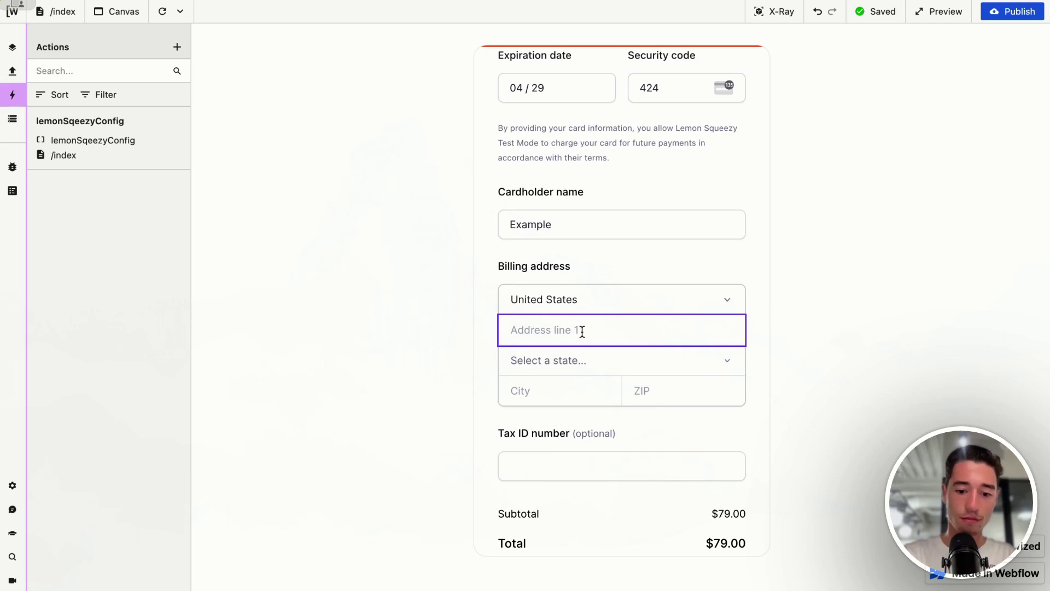
{"action": "type", "text": "567"}
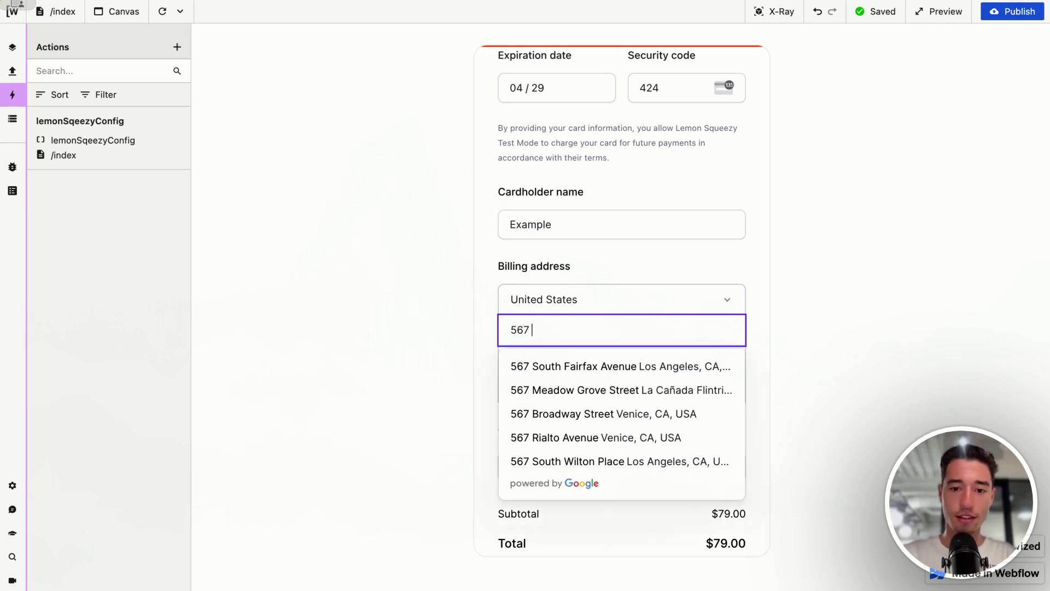
{"action": "left_click", "coordinate": [674, 368]}
{"action": "scroll", "coordinate": [626, 355], "scroll_direction": "down", "scroll_amount": 3}
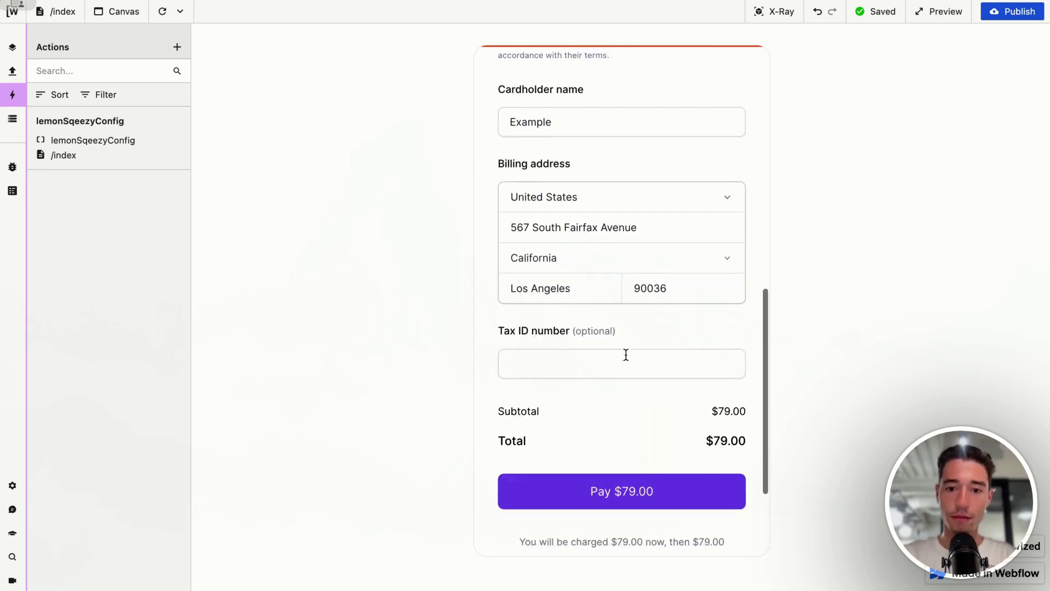
{"action": "scroll", "coordinate": [586, 339], "scroll_direction": "down", "scroll_amount": 2}
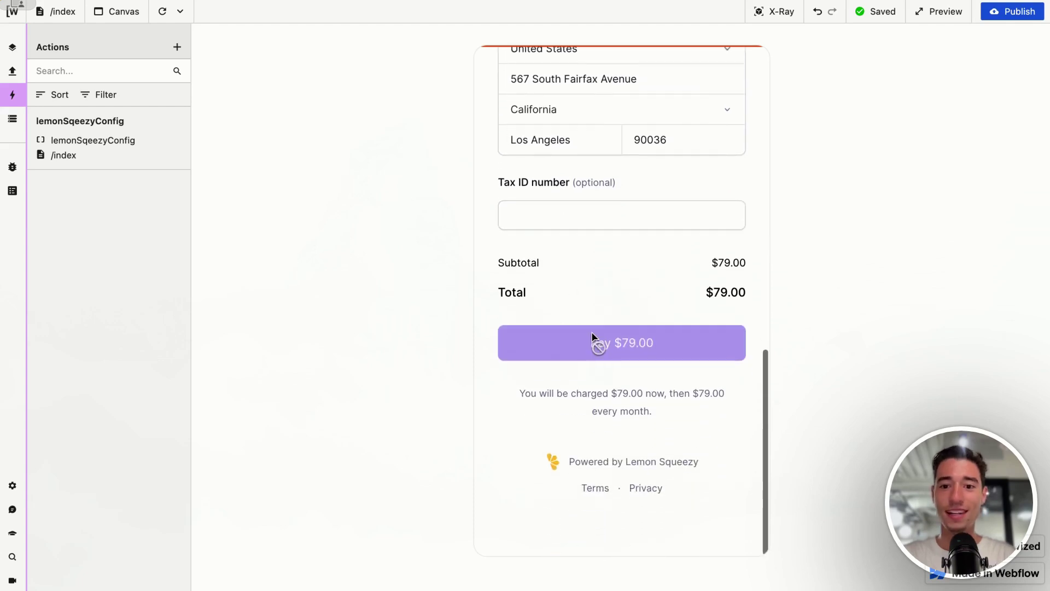
- Pay $79.00 for the test order and view the completed order's details
{"action": "left_click", "coordinate": [601, 367]}
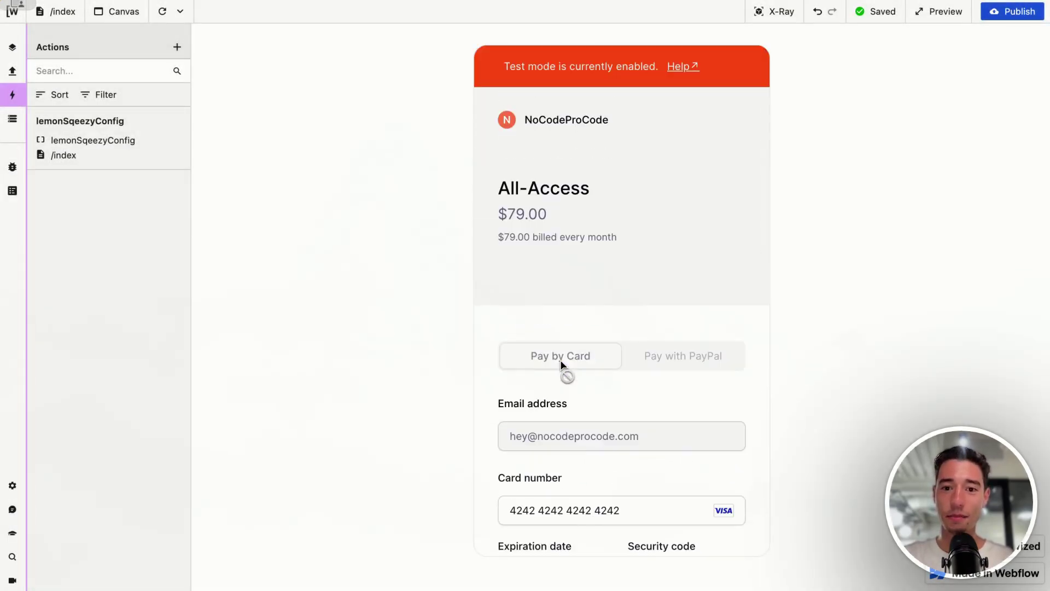
{"action": "scroll", "coordinate": [564, 365], "scroll_direction": "down", "scroll_amount": 10}
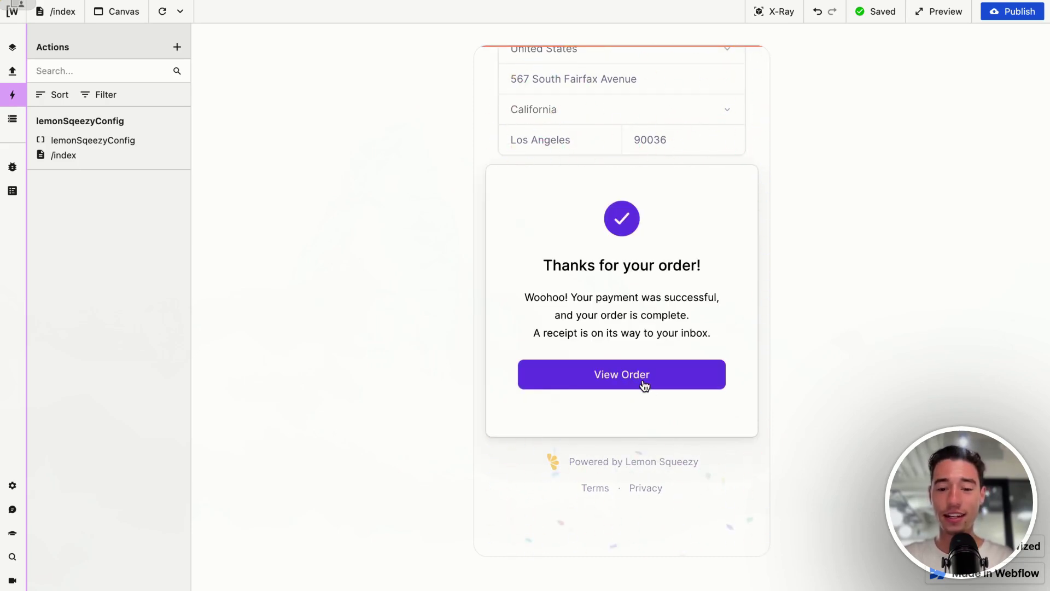
{"action": "left_click", "coordinate": [641, 383]}
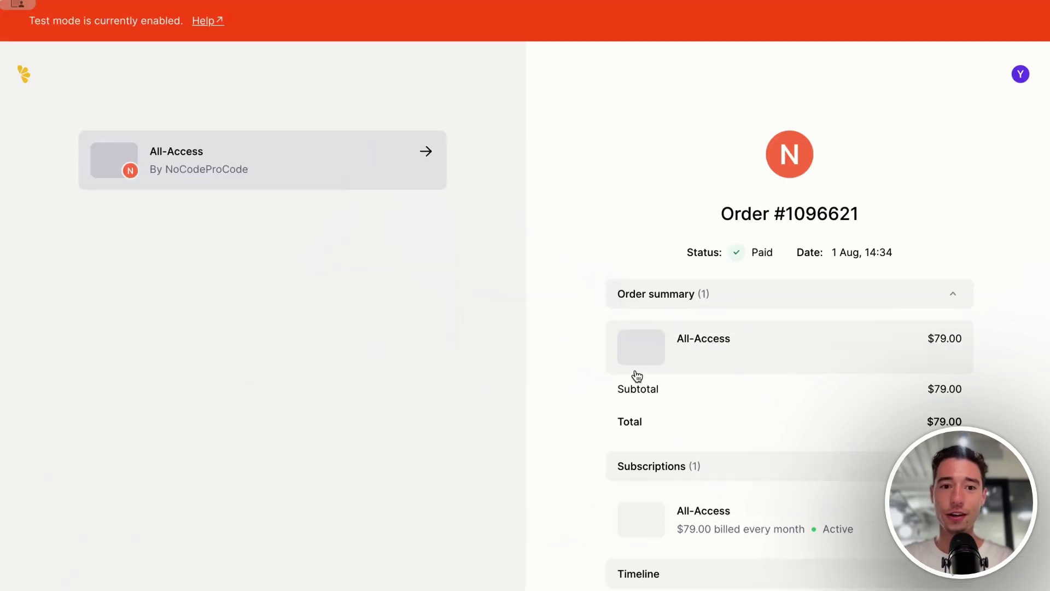
- Open the Generate Invoice form, check its billing fields, and close it without generating
{"action": "scroll", "coordinate": [802, 269], "scroll_direction": "down", "scroll_amount": 2}
{"action": "scroll", "coordinate": [802, 269], "scroll_direction": "down", "scroll_amount": 1}
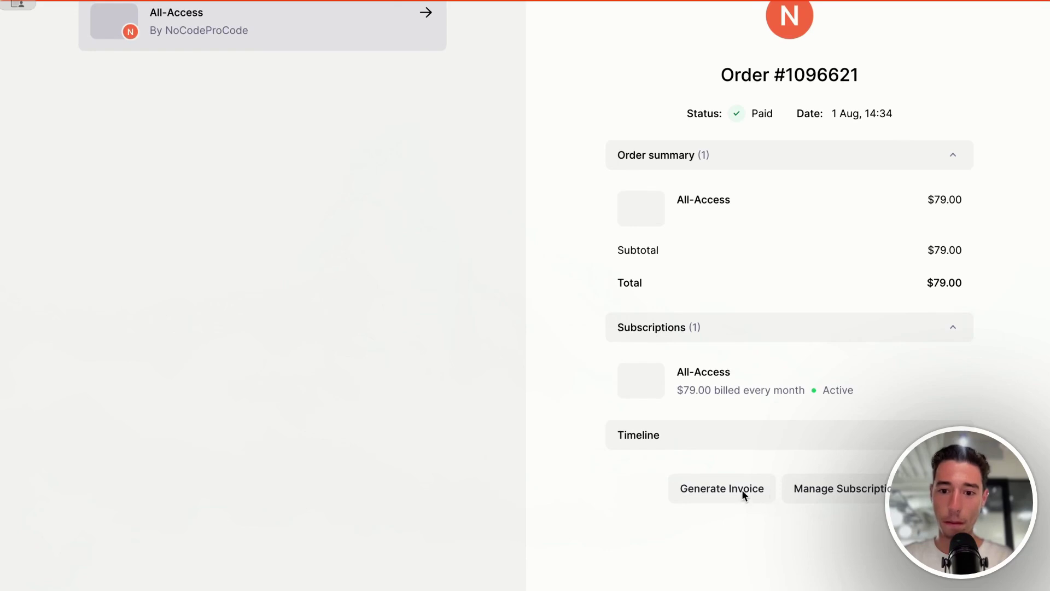
{"action": "left_click", "coordinate": [722, 492]}
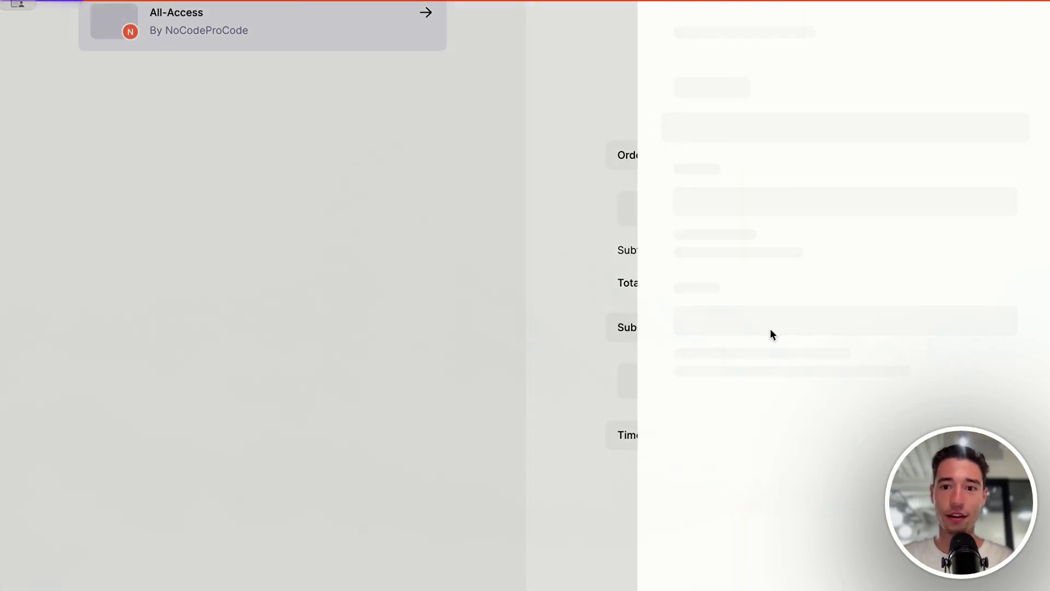
{"action": "left_click", "coordinate": [740, 186]}
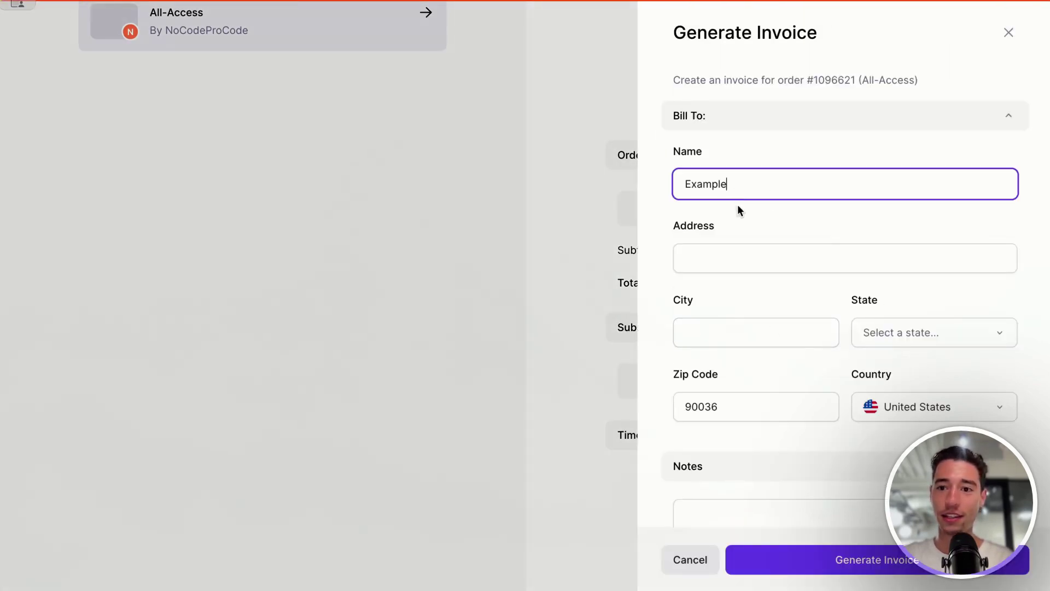
{"action": "left_click", "coordinate": [730, 270]}
{"action": "left_click", "coordinate": [712, 407]}
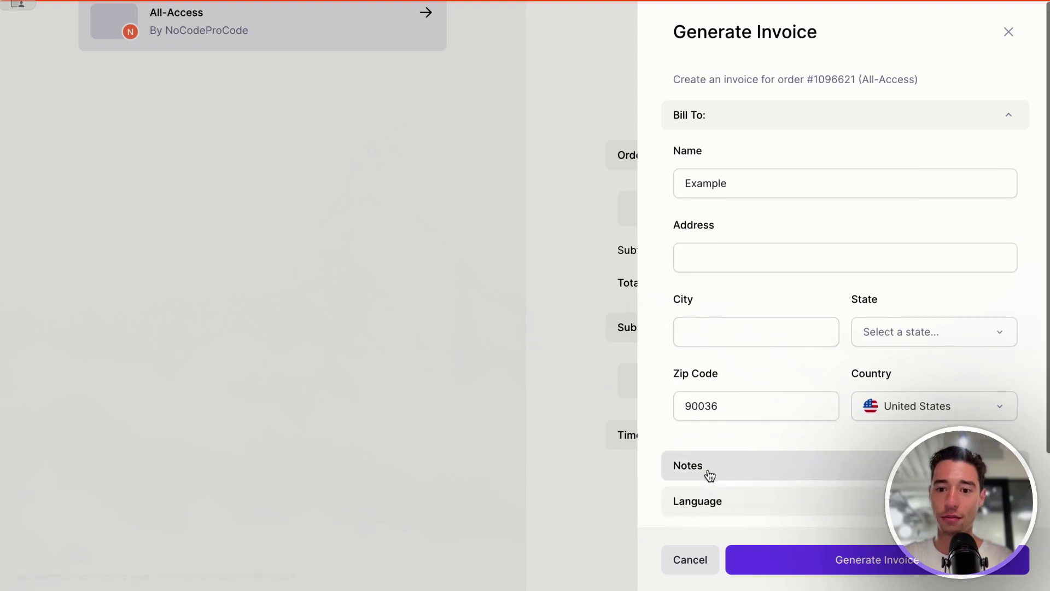
{"action": "left_click", "coordinate": [709, 466]}
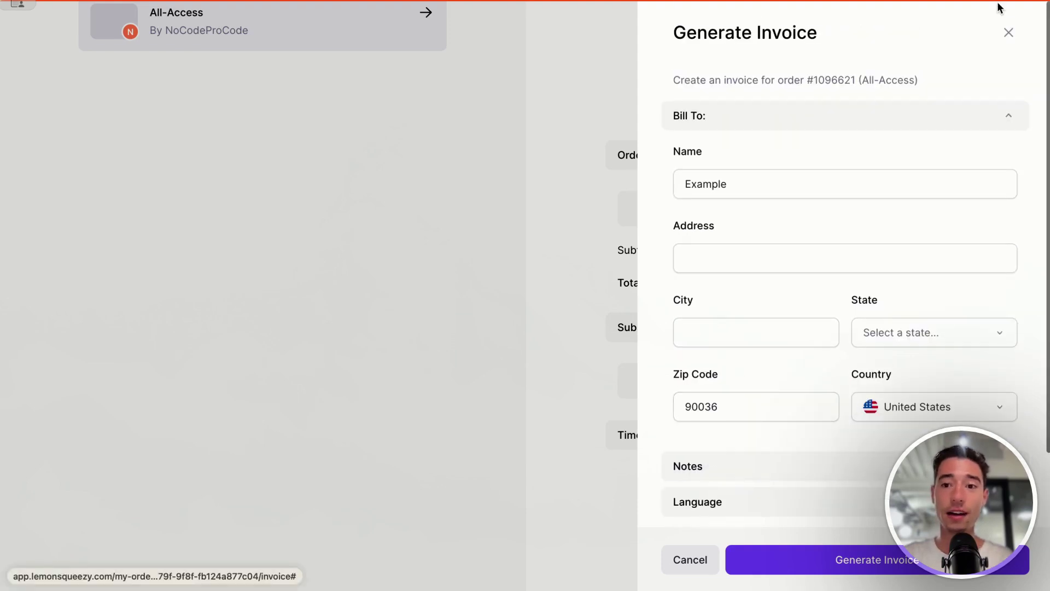
{"action": "left_click", "coordinate": [1008, 32]}
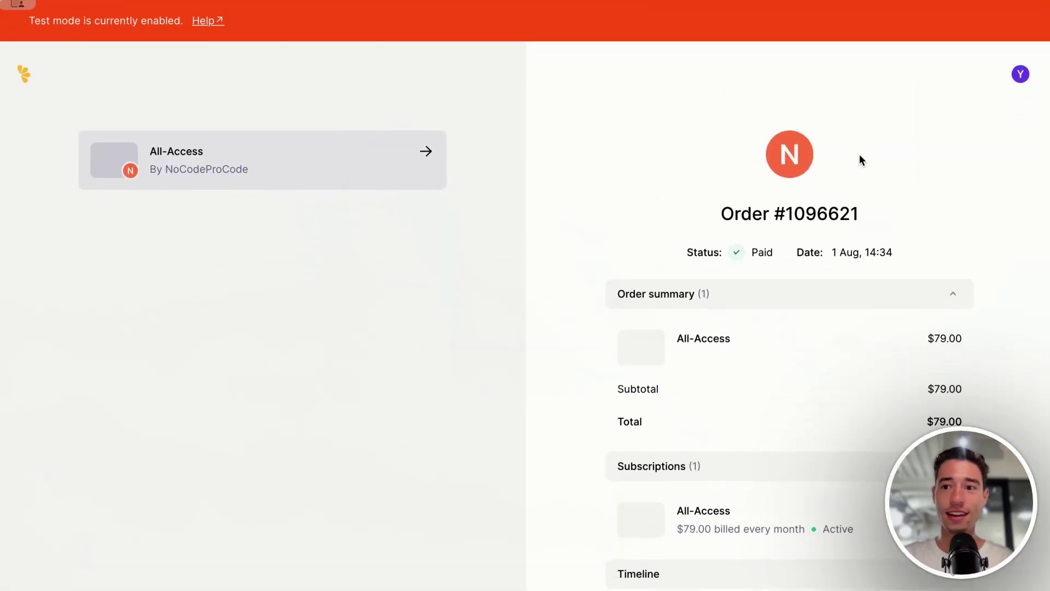
- Open Account settings from the avatar menu
{"action": "left_click", "coordinate": [1020, 74]}
{"action": "left_click", "coordinate": [1002, 111]}
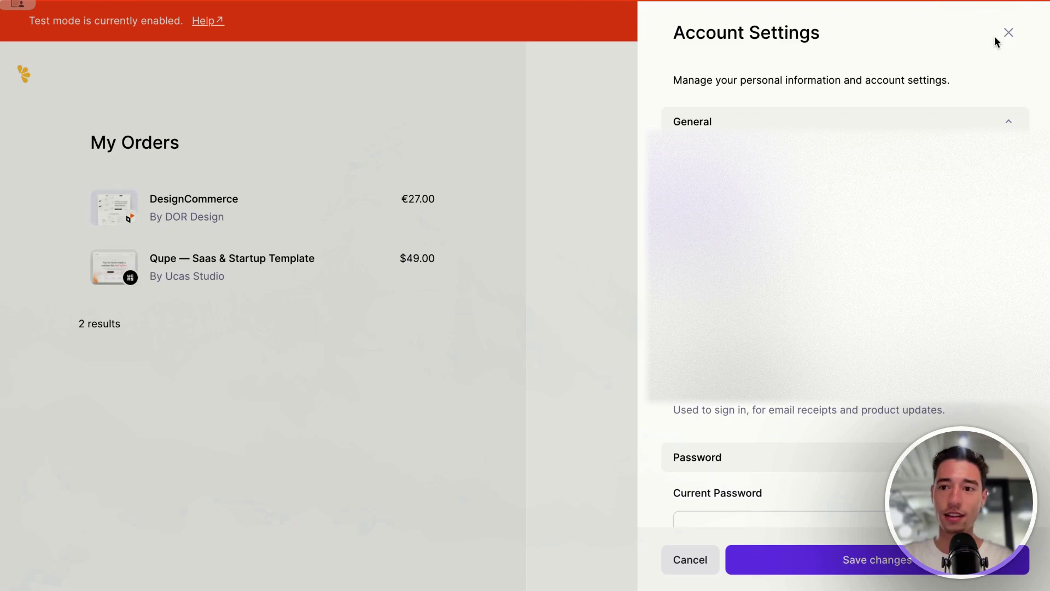
{"action": "mouse_move", "coordinate": [2, 130]}
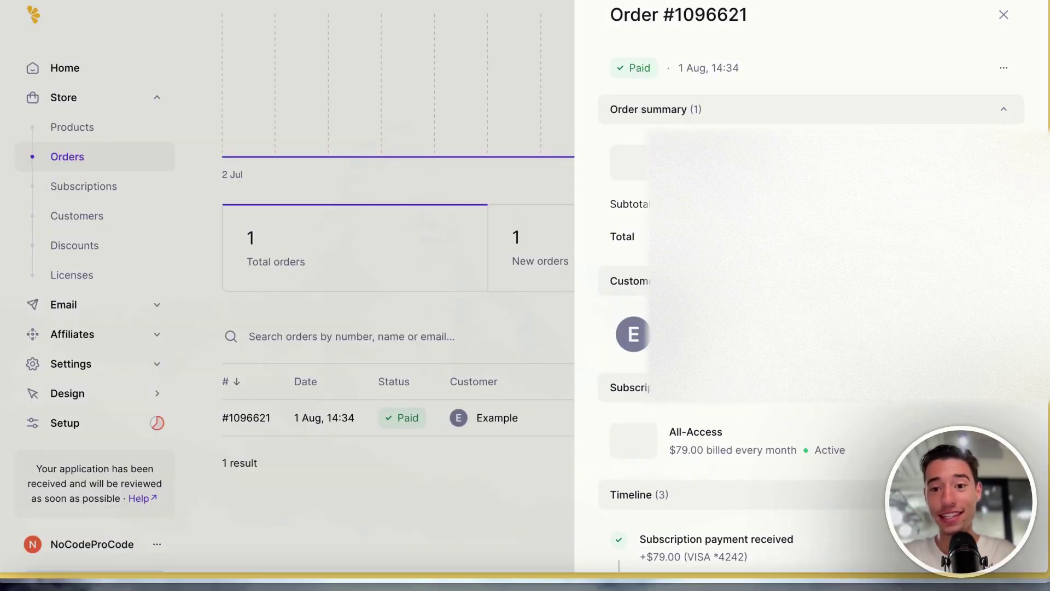
- Open the customer's profile from the order, review orders, subscription and timeline, then close the panel
{"action": "scroll", "coordinate": [730, 326], "scroll_direction": "down", "scroll_amount": 3}
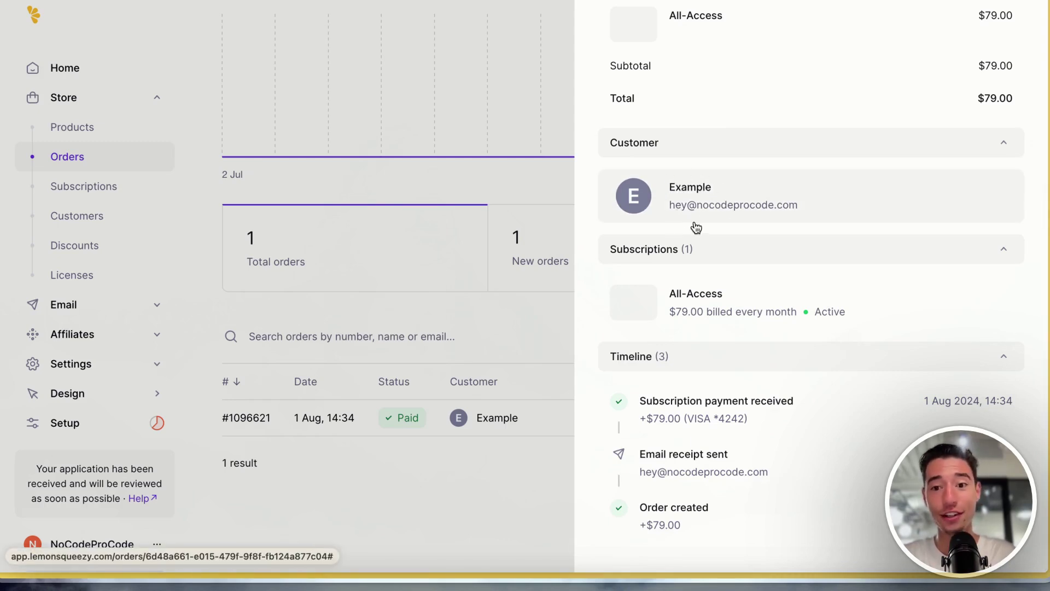
{"action": "left_click", "coordinate": [777, 212]}
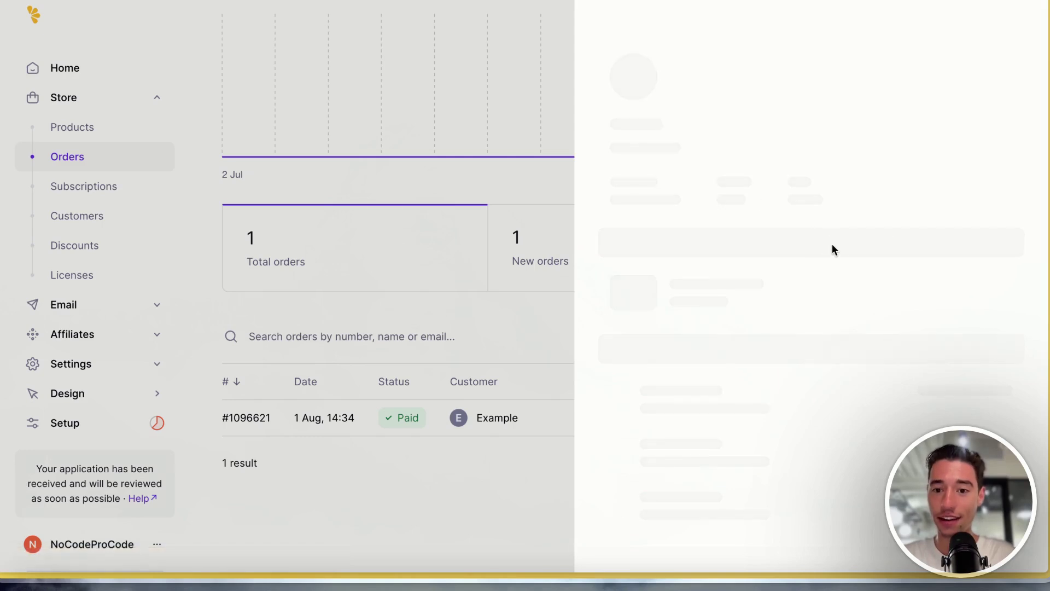
{"action": "scroll", "coordinate": [829, 301], "scroll_direction": "down", "scroll_amount": 1}
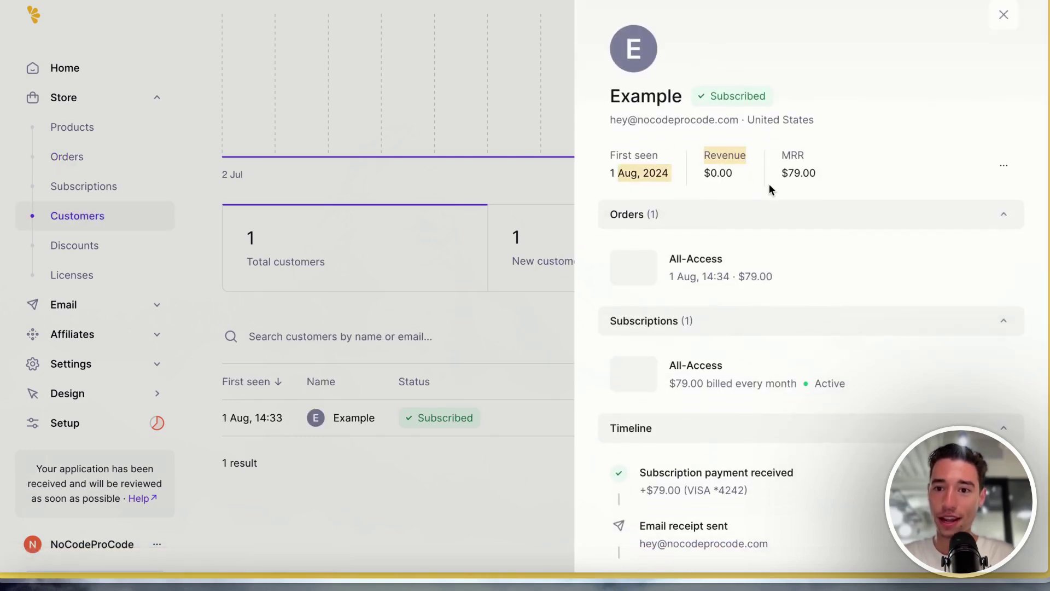
{"action": "scroll", "coordinate": [828, 314], "scroll_direction": "down", "scroll_amount": 4}
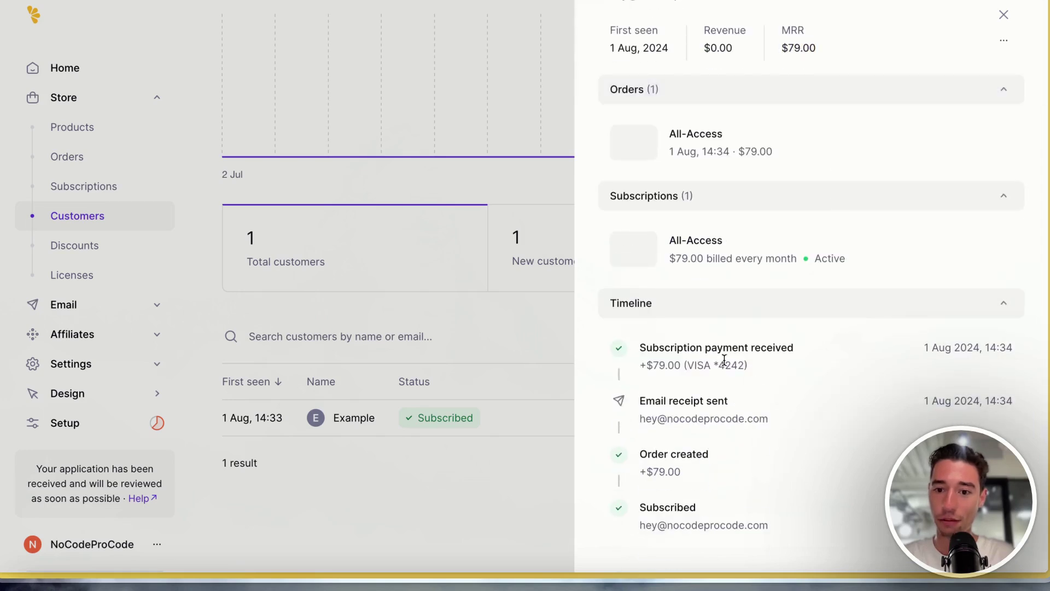
{"action": "scroll", "coordinate": [780, 358], "scroll_direction": "up", "scroll_amount": 1}
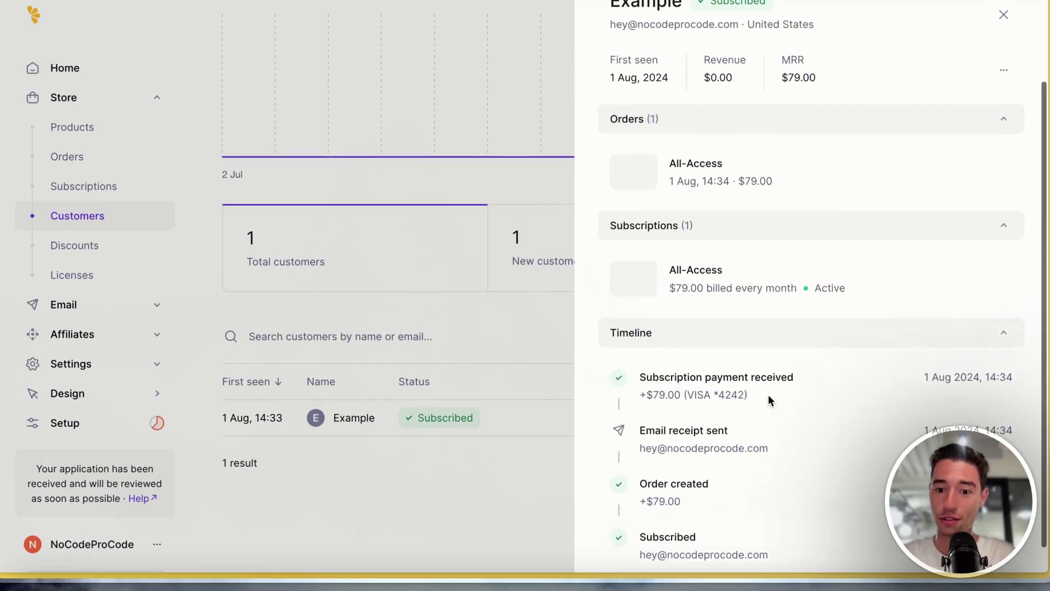
{"action": "scroll", "coordinate": [749, 314], "scroll_direction": "up", "scroll_amount": 4}
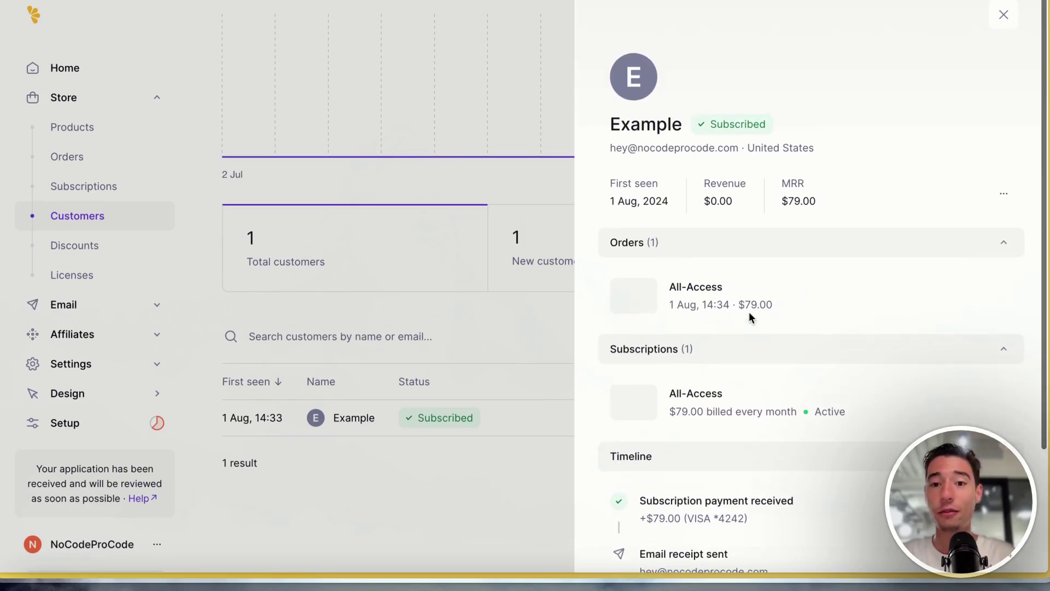
{"action": "left_click", "coordinate": [1003, 17]}
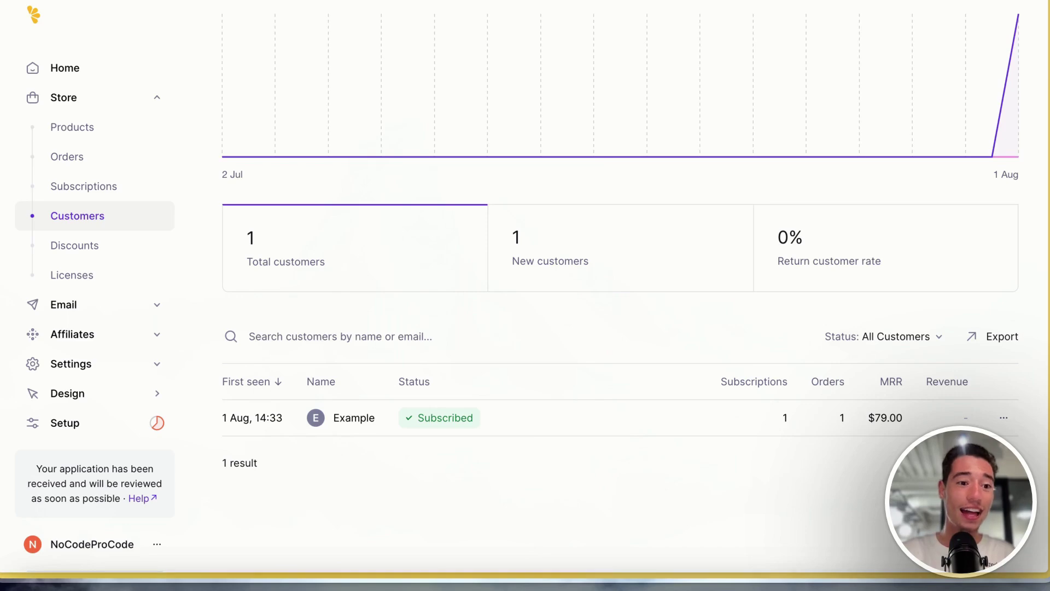
- Open nocodeprocode.com in a new Arc tab via the NO suggestion and browse its feature cards
{"action": "mouse_move", "coordinate": [2, 187]}
{"action": "left_click", "coordinate": [60, 215]}
{"action": "type", "text": "NO"}
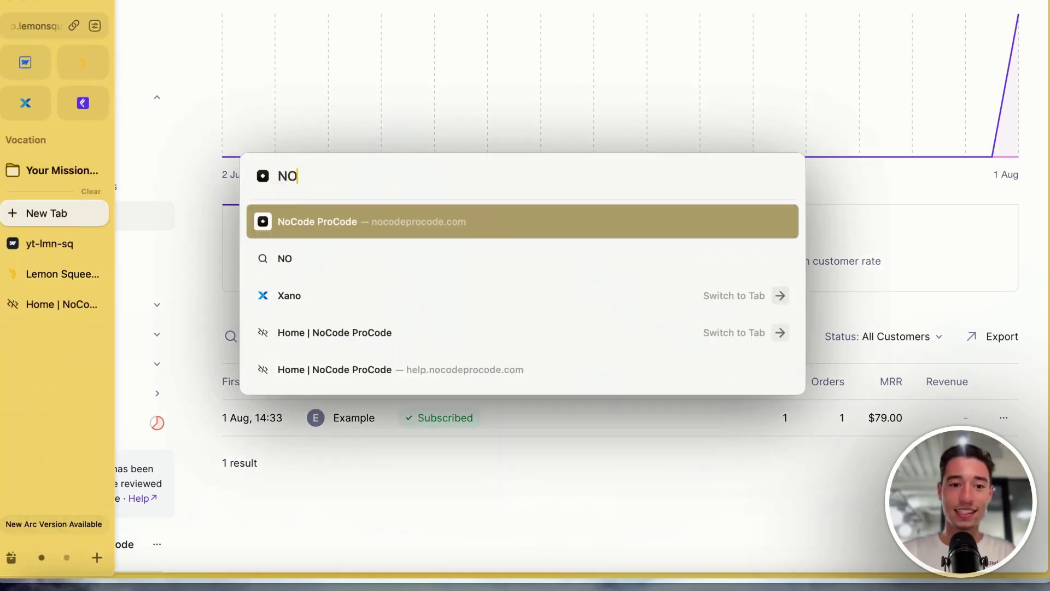
{"action": "left_click", "coordinate": [321, 216]}
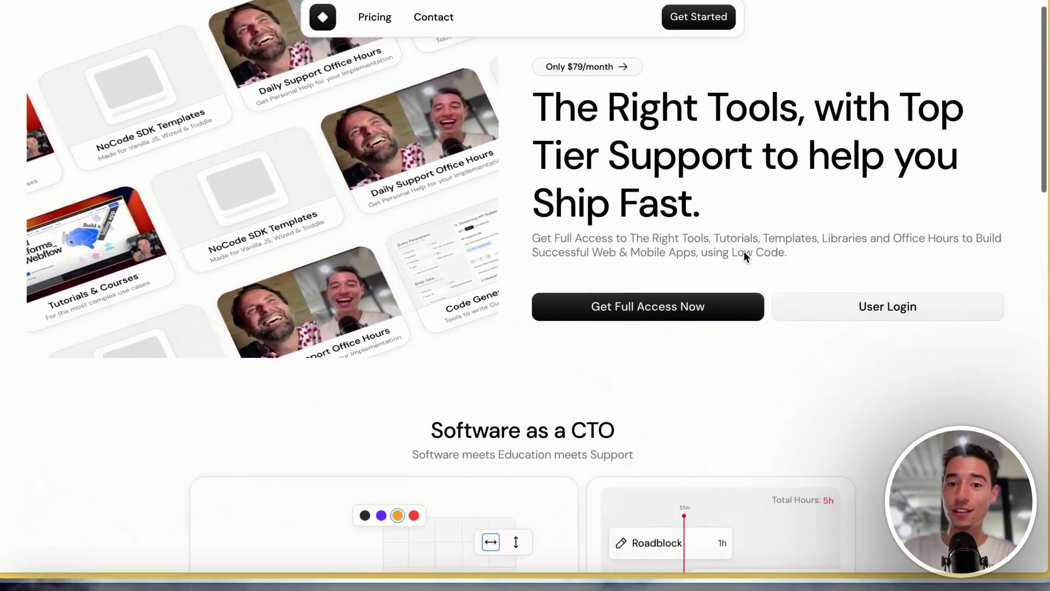
{"action": "scroll", "coordinate": [634, 240], "scroll_direction": "down", "scroll_amount": 5}
{"action": "scroll", "coordinate": [646, 259], "scroll_direction": "down", "scroll_amount": 3}
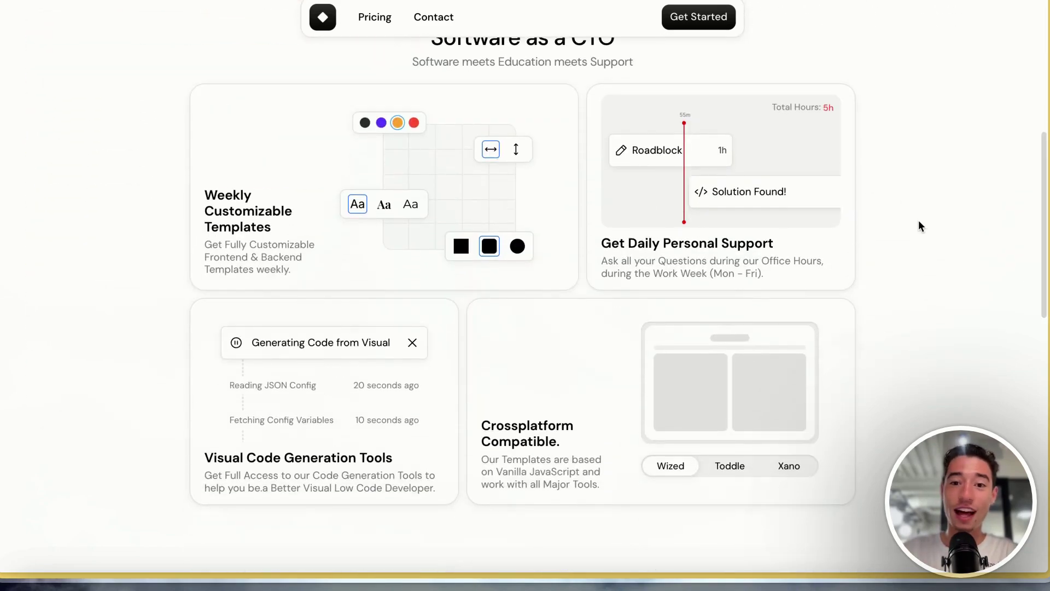
{"action": "scroll", "coordinate": [918, 221], "scroll_direction": "down", "scroll_amount": 3}
{"action": "scroll", "coordinate": [919, 226], "scroll_direction": "up", "scroll_amount": 10}
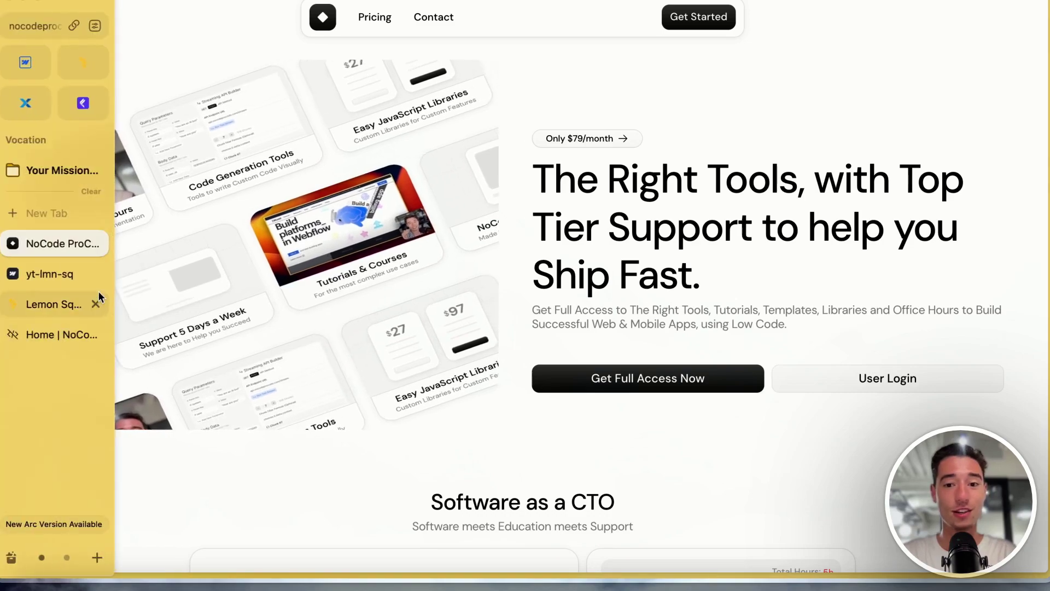
{"action": "scroll", "coordinate": [775, 280], "scroll_direction": "down", "scroll_amount": 2}
{"action": "scroll", "coordinate": [778, 366], "scroll_direction": "down", "scroll_amount": 4}
{"action": "scroll", "coordinate": [779, 366], "scroll_direction": "up", "scroll_amount": 5}
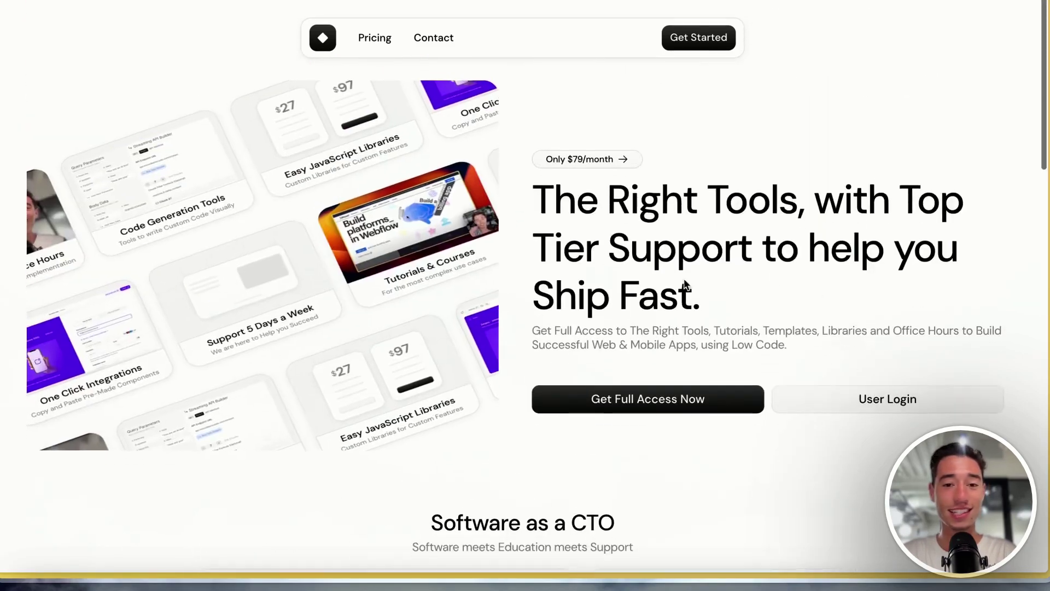
- Switch to the Home | NoCode ProCode tab and scroll to the Reverse Proxy Tool for Wized post
{"action": "mouse_move", "coordinate": [3, 296]}
{"action": "left_click", "coordinate": [38, 334]}
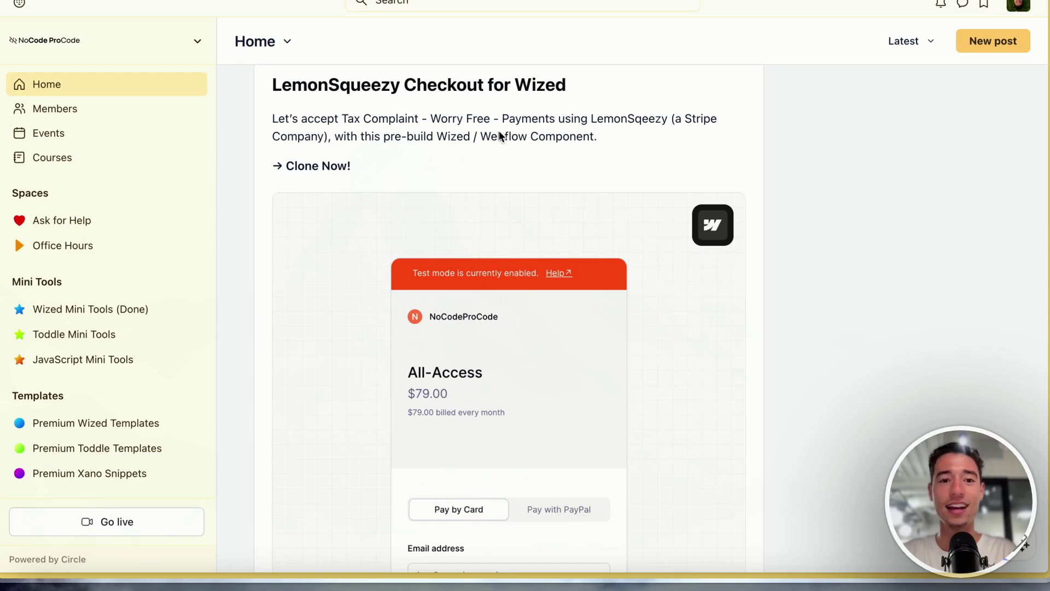
{"action": "scroll", "coordinate": [561, 137], "scroll_direction": "down", "scroll_amount": 8}
{"action": "scroll", "coordinate": [560, 133], "scroll_direction": "down", "scroll_amount": 5}
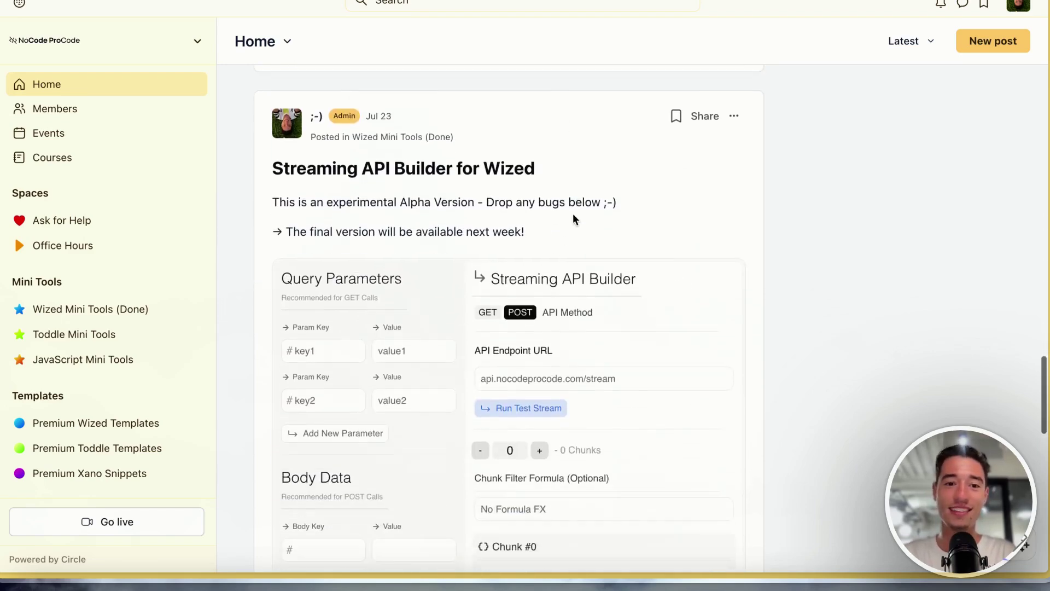
{"action": "scroll", "coordinate": [796, 378], "scroll_direction": "down", "scroll_amount": 1}
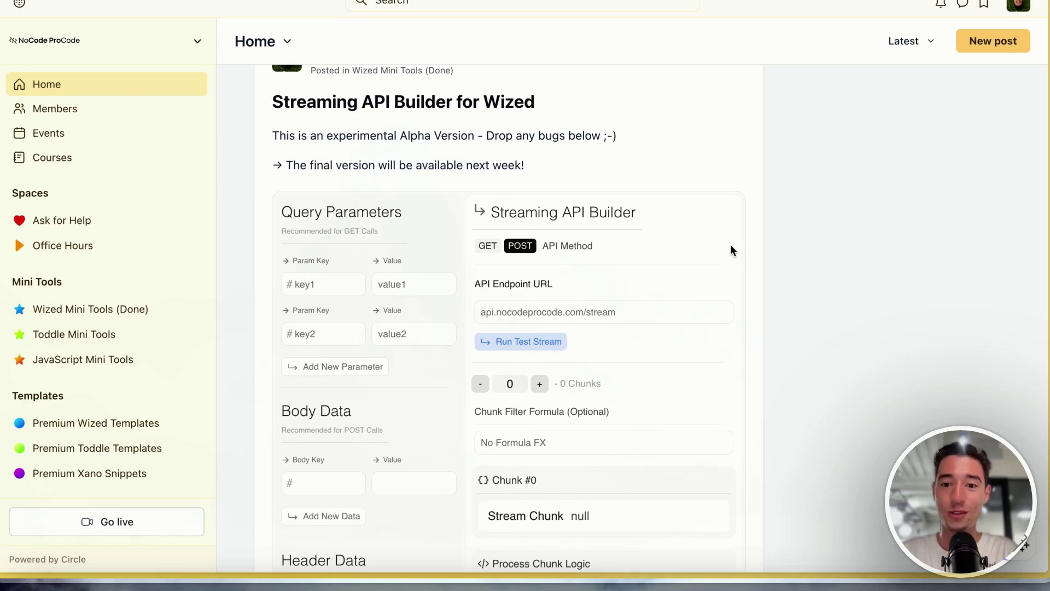
{"action": "scroll", "coordinate": [761, 430], "scroll_direction": "down", "scroll_amount": 1}
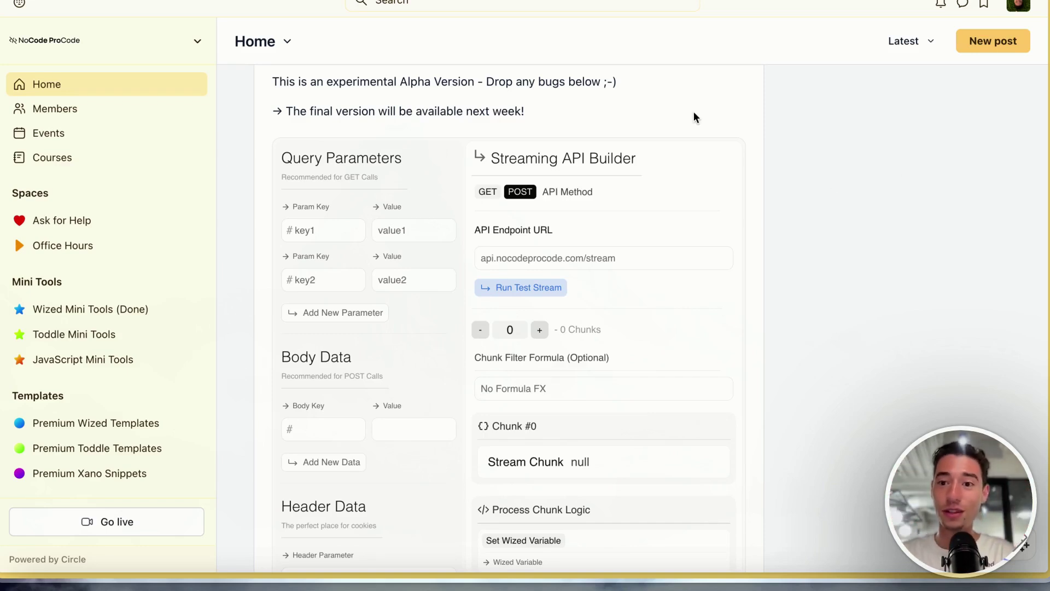
{"action": "scroll", "coordinate": [790, 400], "scroll_direction": "down", "scroll_amount": 4}
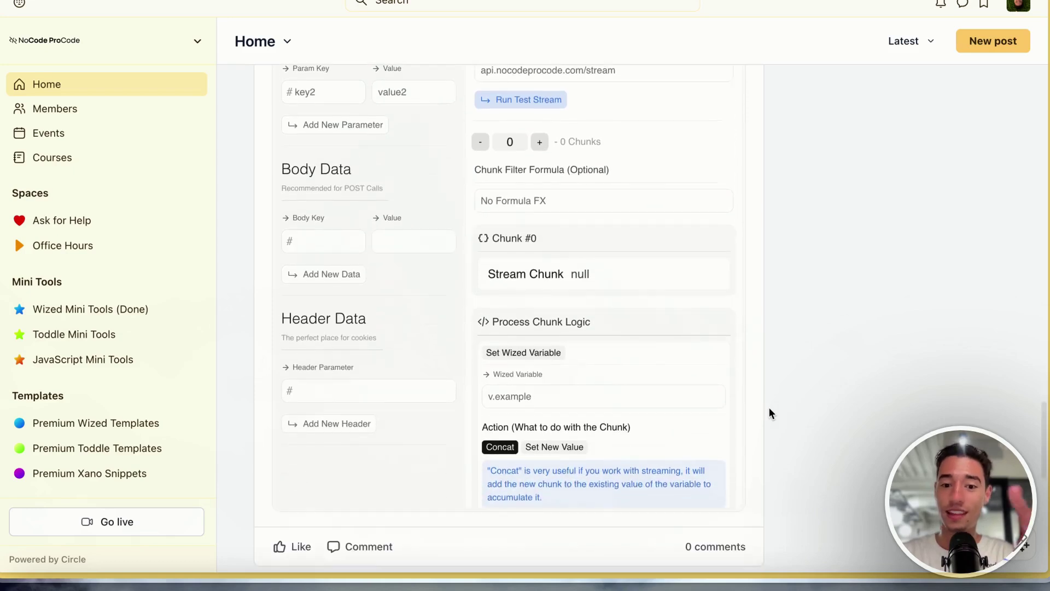
{"action": "scroll", "coordinate": [769, 408], "scroll_direction": "down", "scroll_amount": 10}
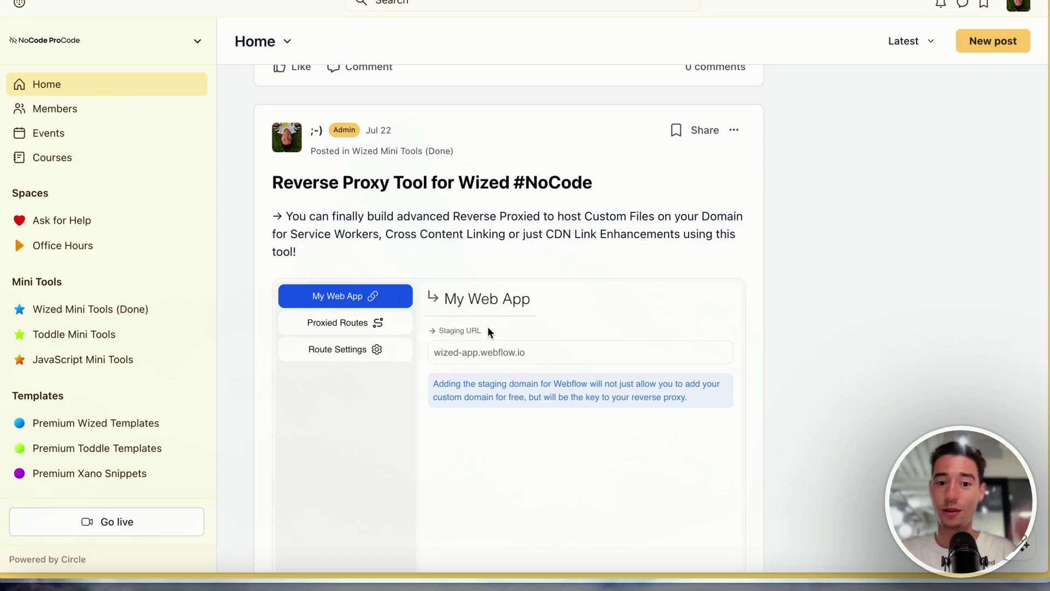
{"action": "left_click", "coordinate": [462, 357]}
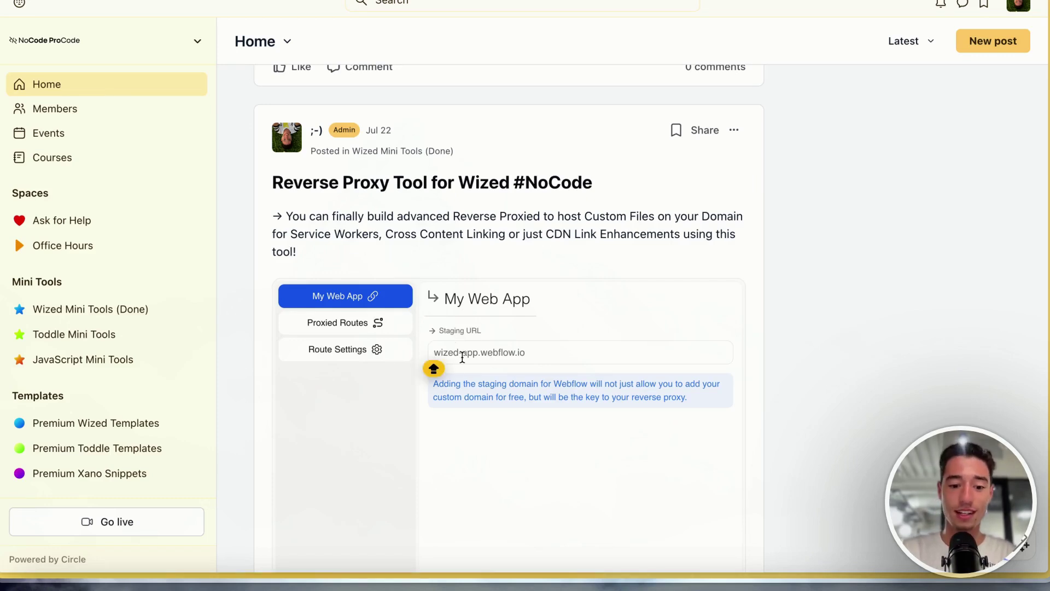
{"action": "type", "text": "HTTPS:"}
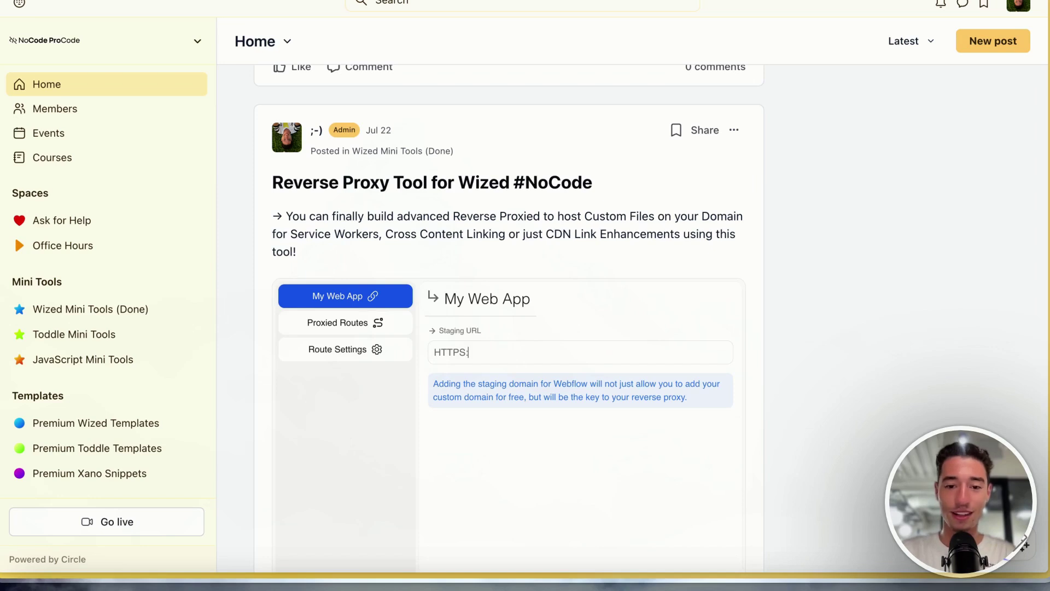
{"action": "key", "text": "BackSpace"}
{"action": "key", "text": "BackSpace"}
{"action": "key", "text": "BackSpace"}
{"action": "key", "text": "BackSpace"}
{"action": "key", "text": "BackSpace"}
{"action": "key", "text": "BackSpace"}
{"action": "key", "text": "BackSpace"}
{"action": "key", "text": "BackSpace"}
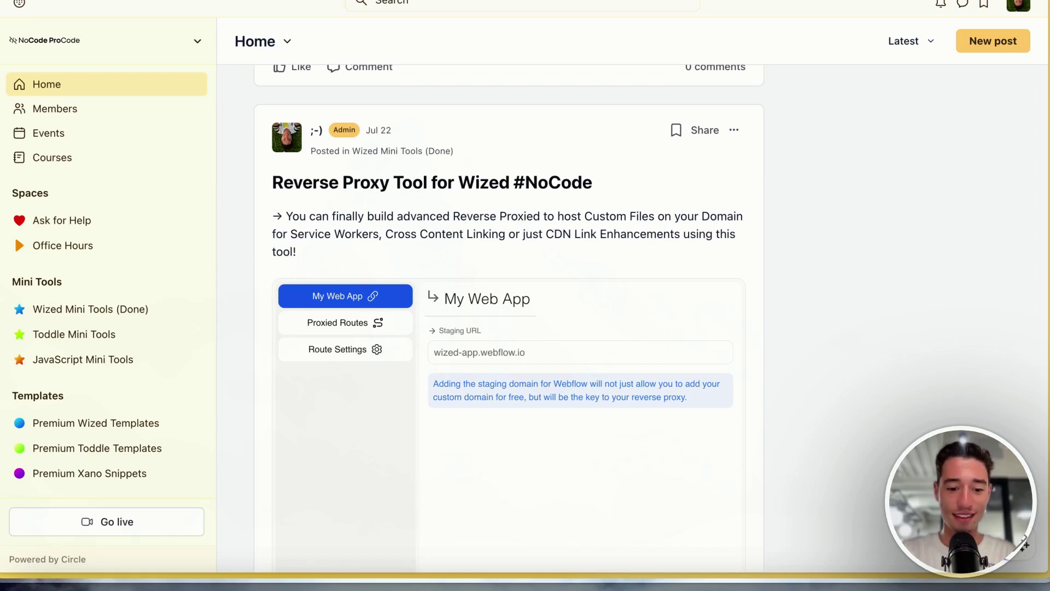
{"action": "type", "text": "https:"}
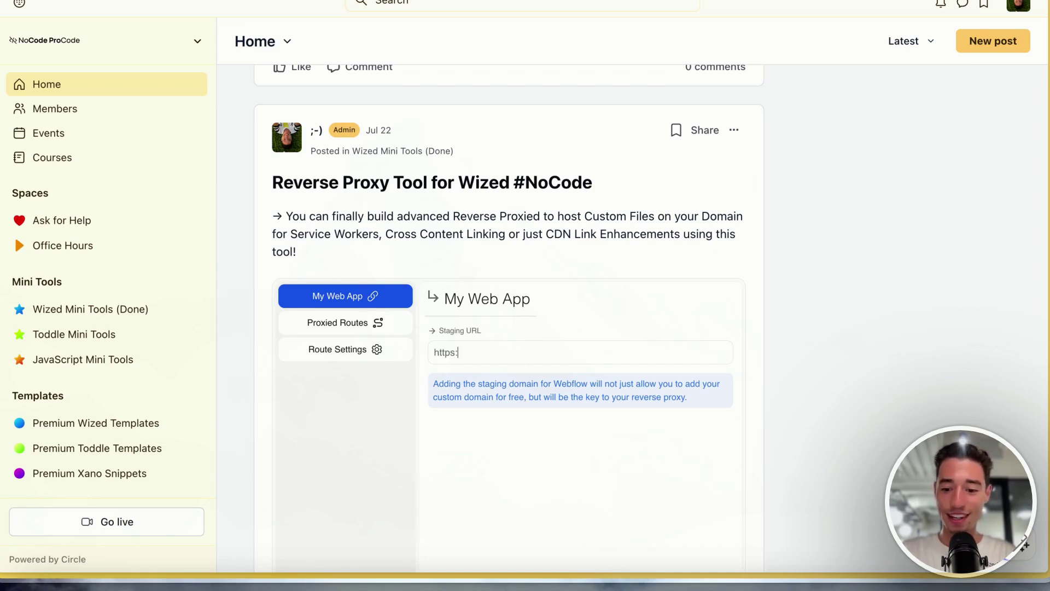
{"action": "type", "text": "//hey.com"}
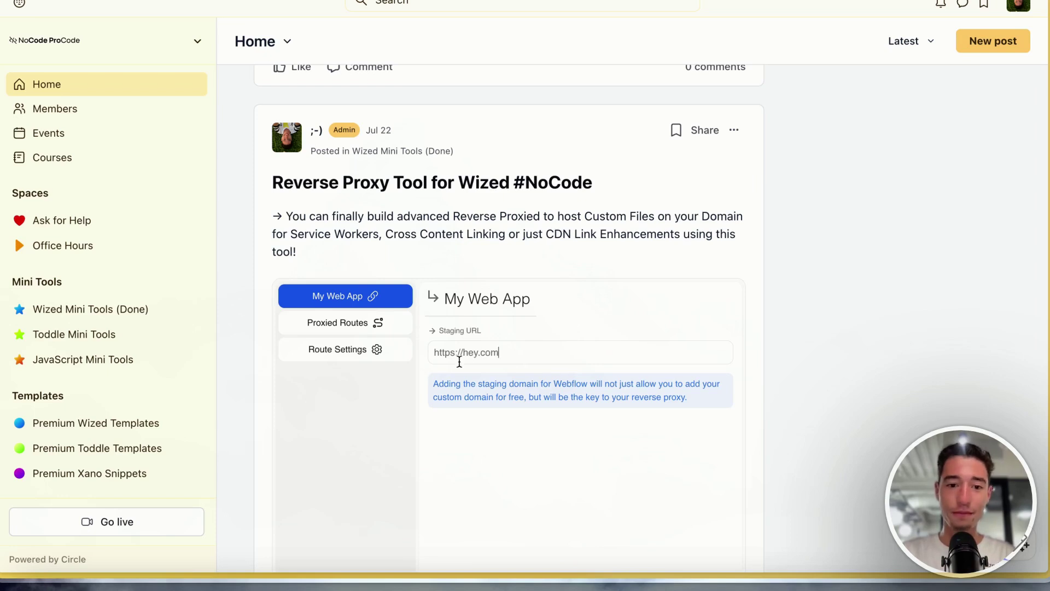
- In Proxied Routes, keep Allow Param Paths on, add /blog as a CMS path, and view Route Settings
{"action": "left_click", "coordinate": [385, 328]}
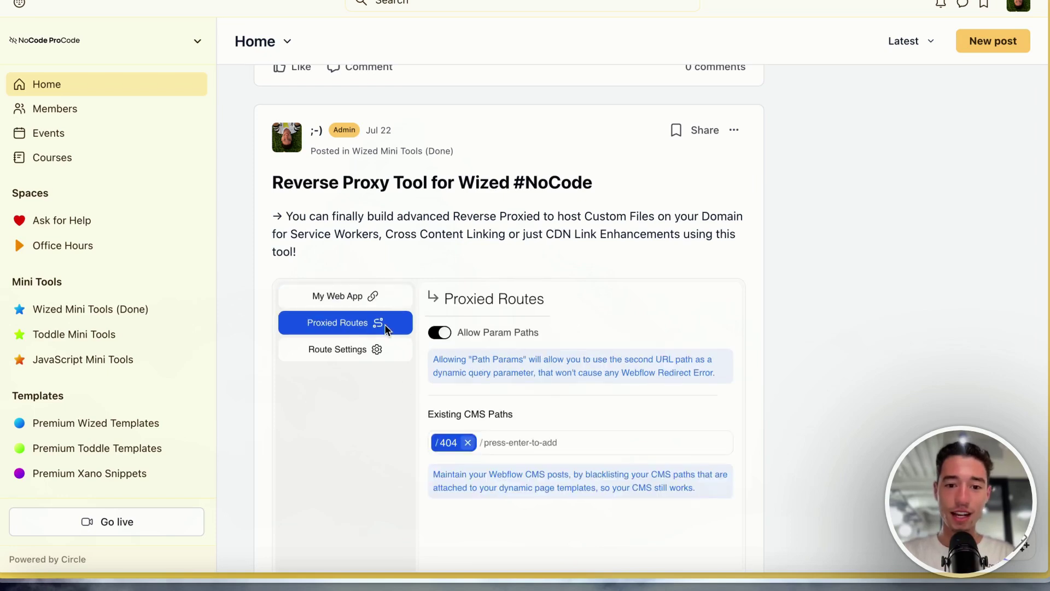
{"action": "left_click", "coordinate": [438, 334]}
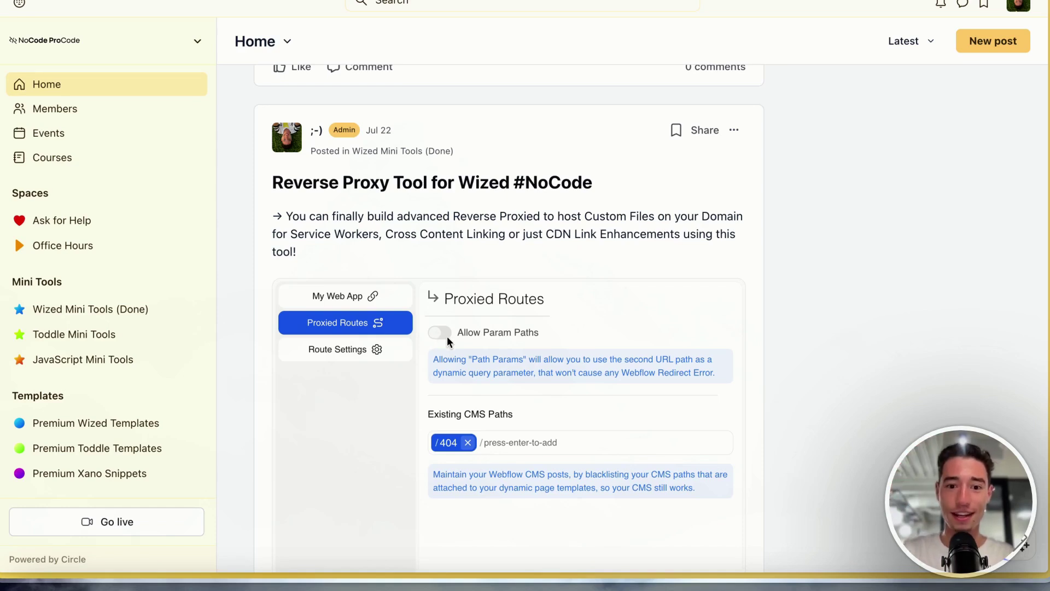
{"action": "left_click", "coordinate": [442, 333]}
{"action": "left_click", "coordinate": [515, 450]}
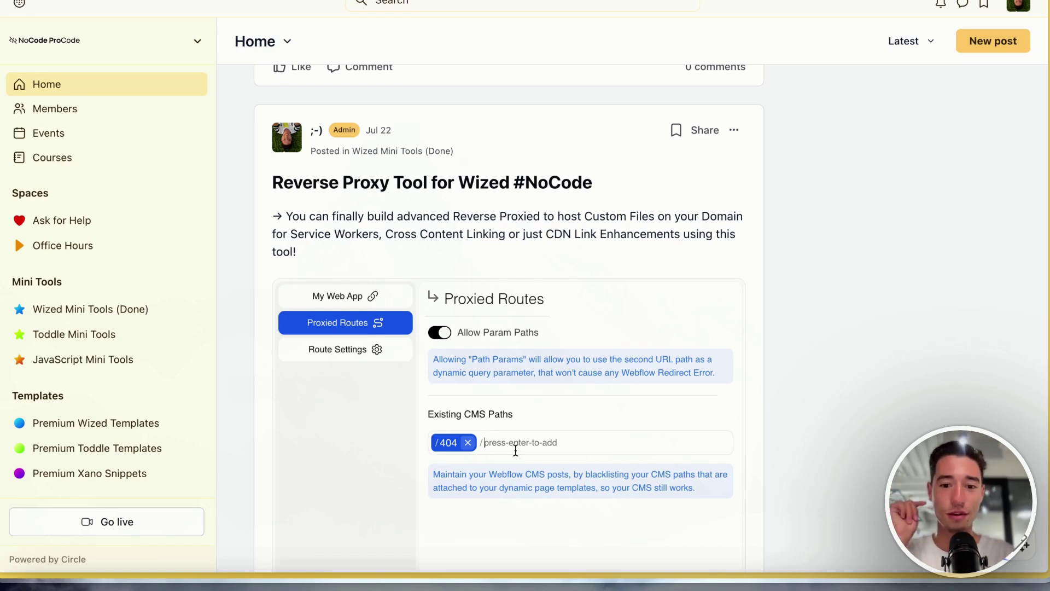
{"action": "type", "text": "blog"}
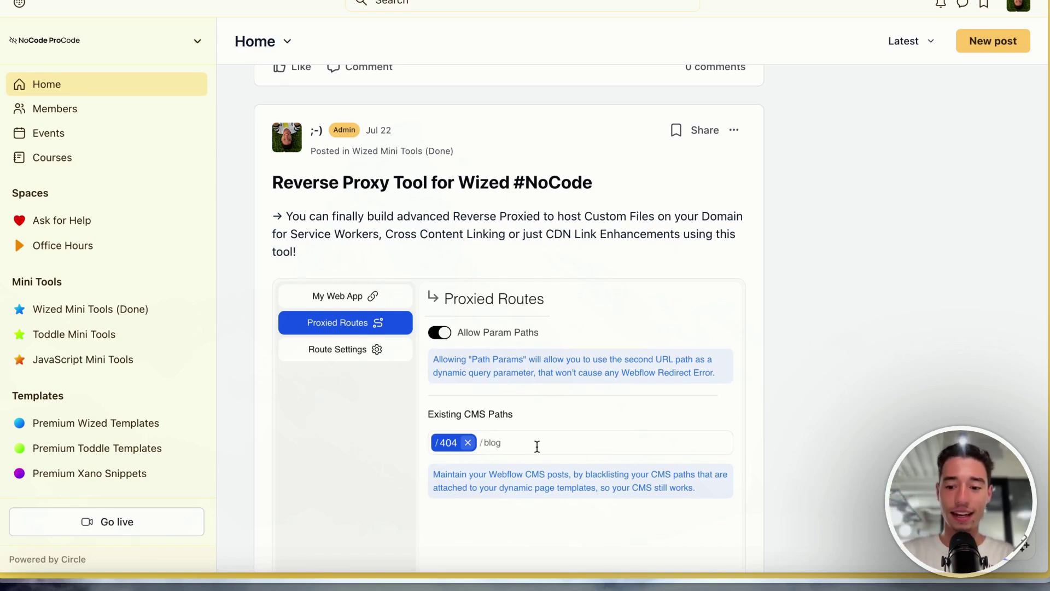
{"action": "key", "text": "Return"}
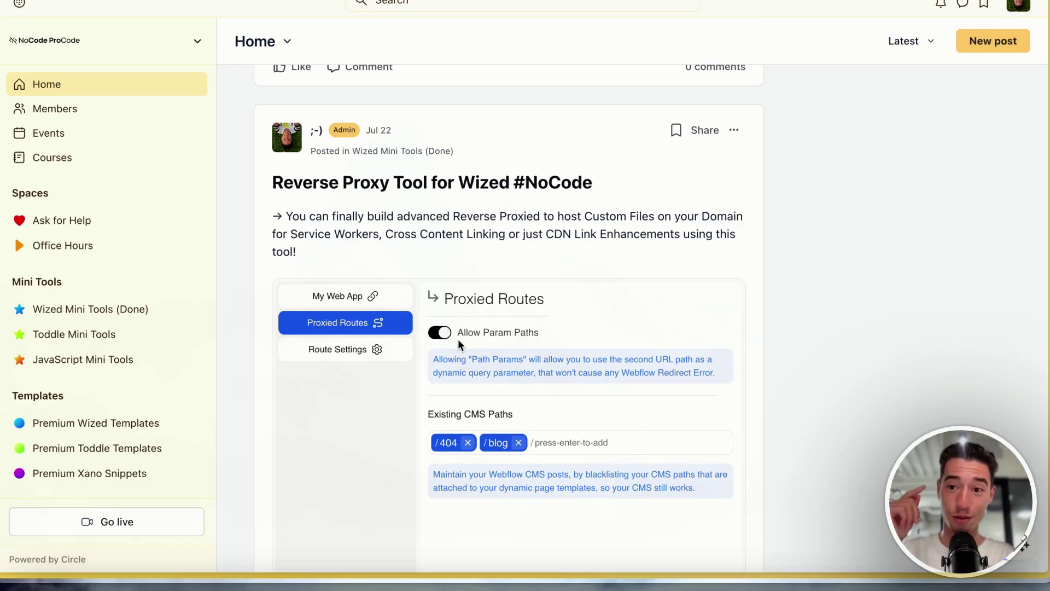
{"action": "left_click", "coordinate": [373, 350]}
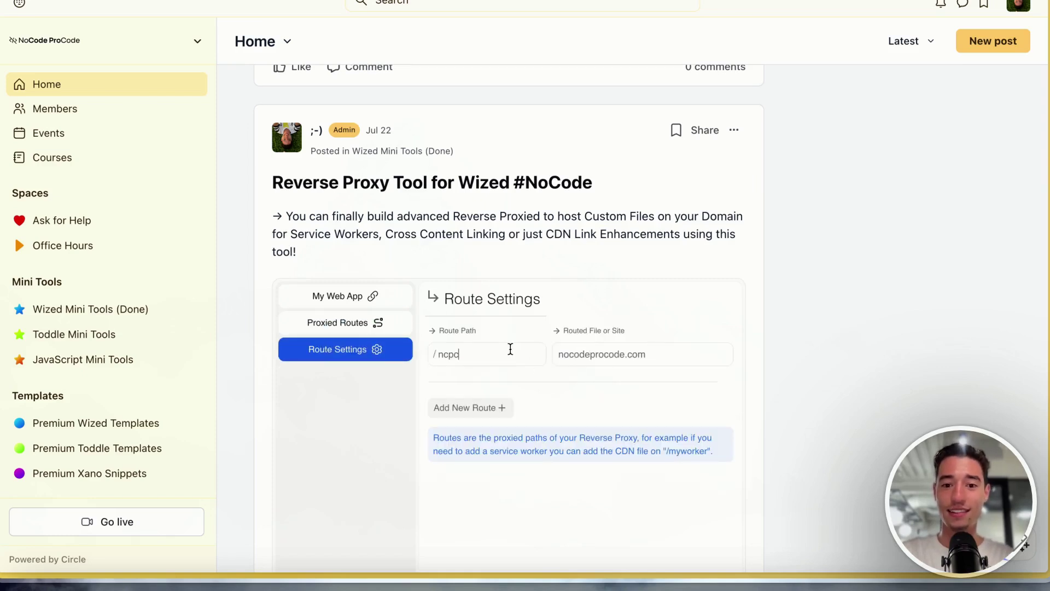
{"action": "double_click", "coordinate": [607, 356]}
- Show and select the generated Cloudflare Worker code, then scroll up toward the Llama 3.1 Streaming Snippet post
{"action": "left_click", "coordinate": [606, 356]}
{"action": "scroll", "coordinate": [606, 355], "scroll_direction": "down", "scroll_amount": 3}
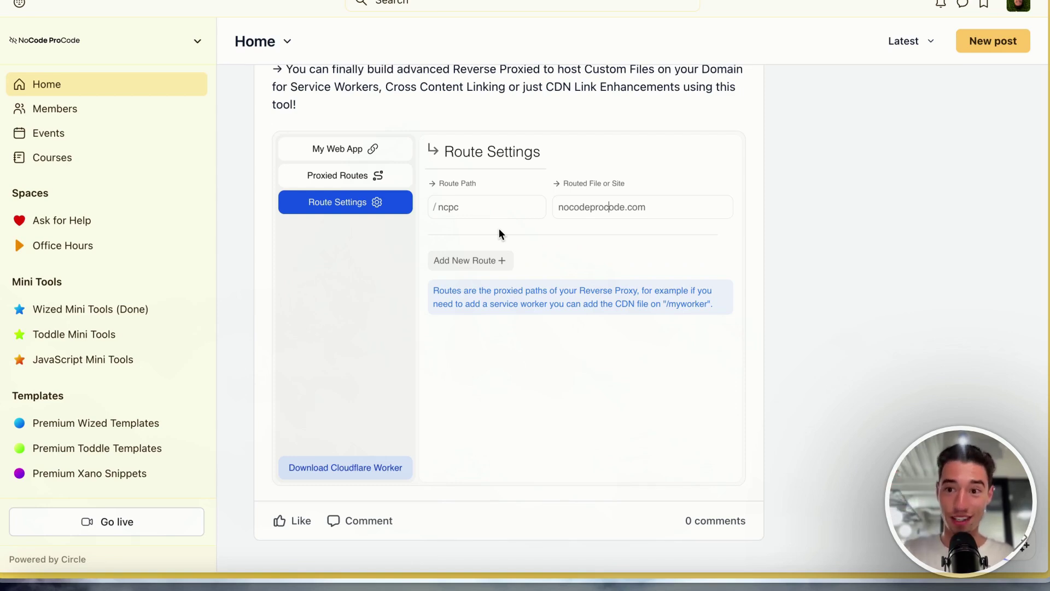
{"action": "left_click", "coordinate": [327, 468]}
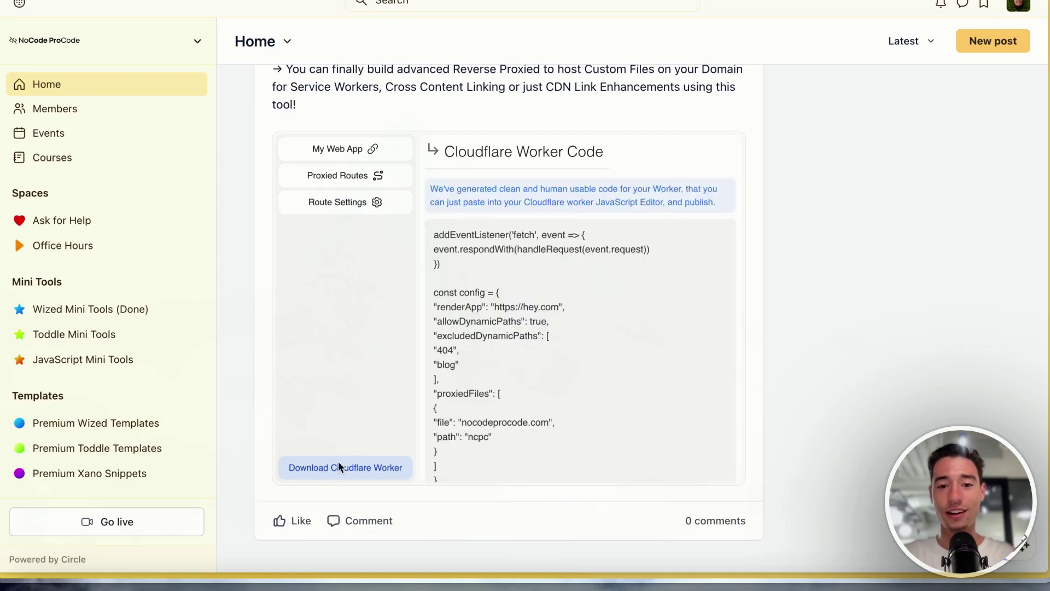
{"action": "scroll", "coordinate": [542, 371], "scroll_direction": "down", "scroll_amount": 10}
{"action": "scroll", "coordinate": [543, 371], "scroll_direction": "up", "scroll_amount": 10}
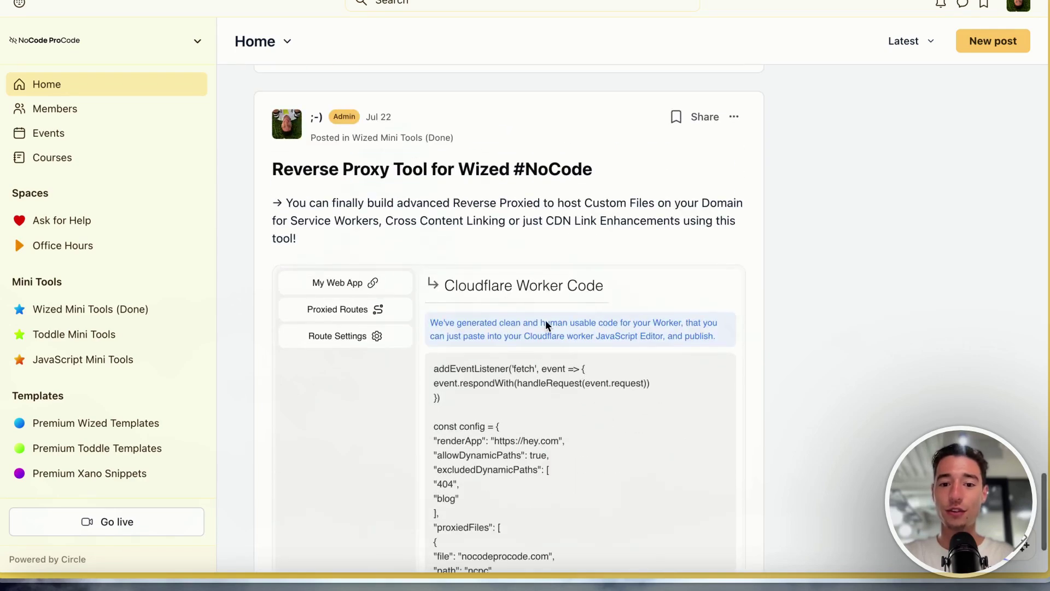
{"action": "scroll", "coordinate": [543, 258], "scroll_direction": "down", "scroll_amount": 3}
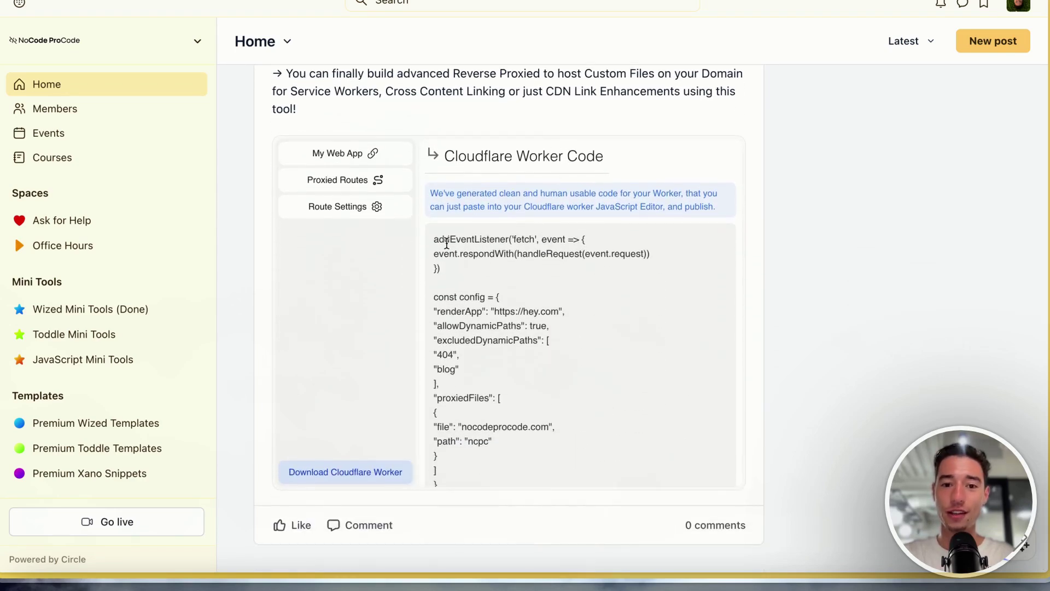
{"action": "left_click_drag", "start_coordinate": [433, 239], "coordinate": [492, 438]}
{"action": "scroll", "coordinate": [552, 344], "scroll_direction": "up", "scroll_amount": 2}
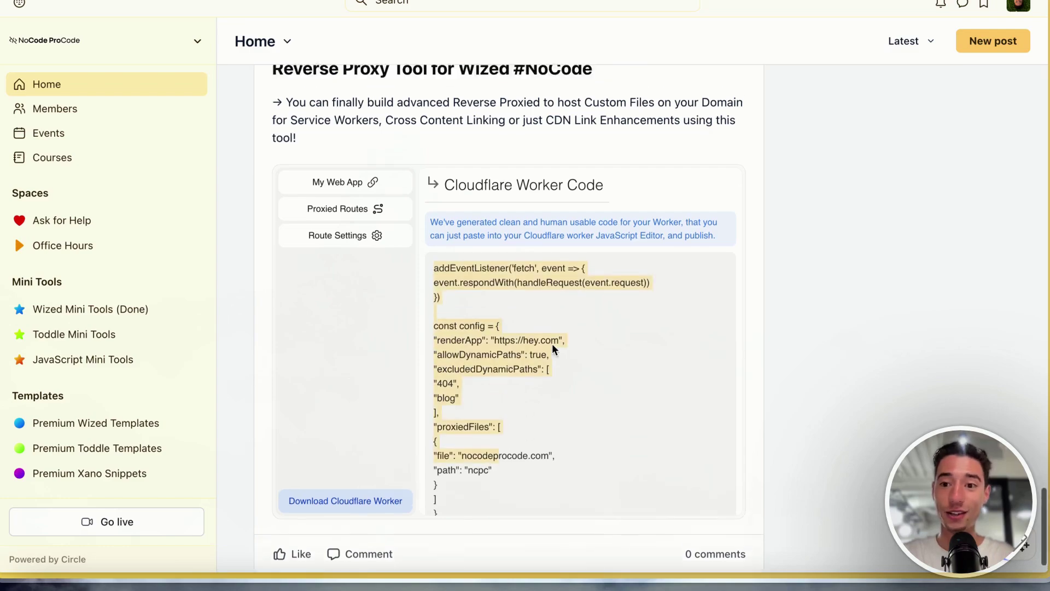
{"action": "left_click", "coordinate": [597, 226]}
{"action": "scroll", "coordinate": [595, 229], "scroll_direction": "up", "scroll_amount": 7}
{"action": "scroll", "coordinate": [594, 230], "scroll_direction": "up", "scroll_amount": 15}
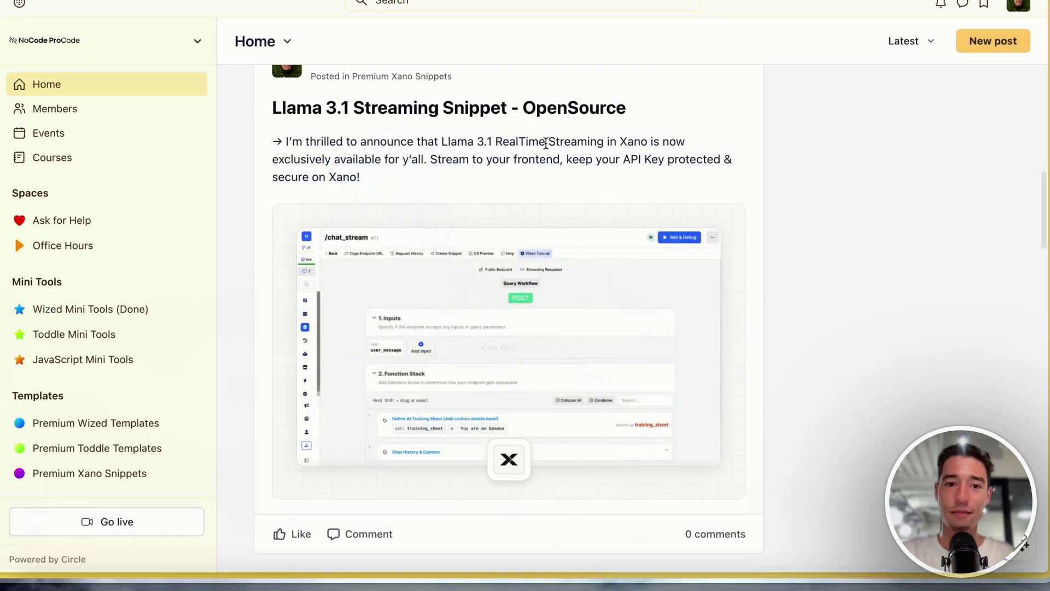
- Scroll the feed up past the Llama post to the LemonSqueezy Checkout for Toddle post
{"action": "scroll", "coordinate": [549, 141], "scroll_direction": "up", "scroll_amount": 1}
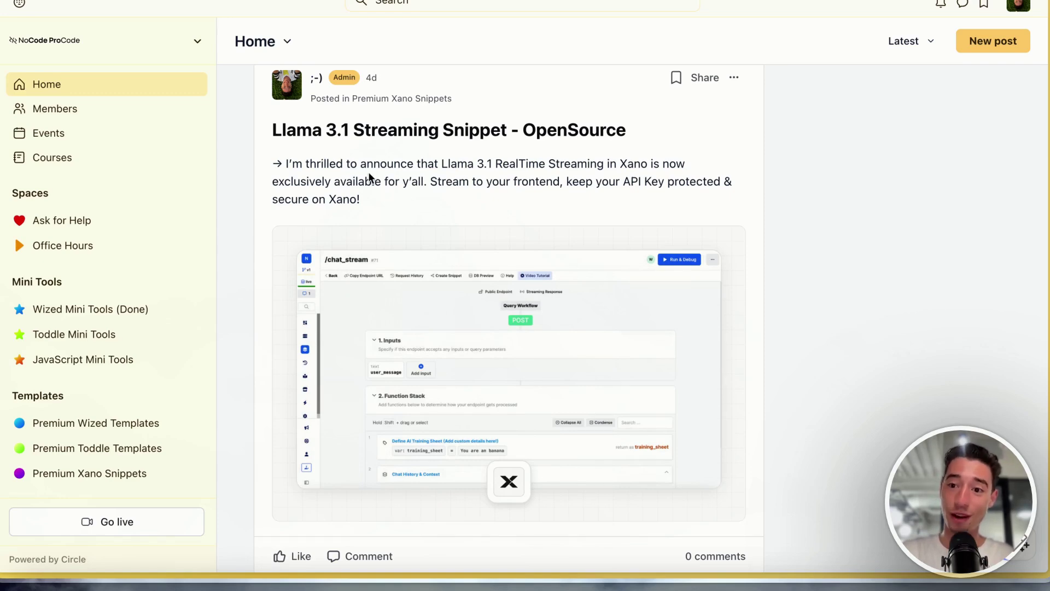
{"action": "mouse_move", "coordinate": [401, 370]}
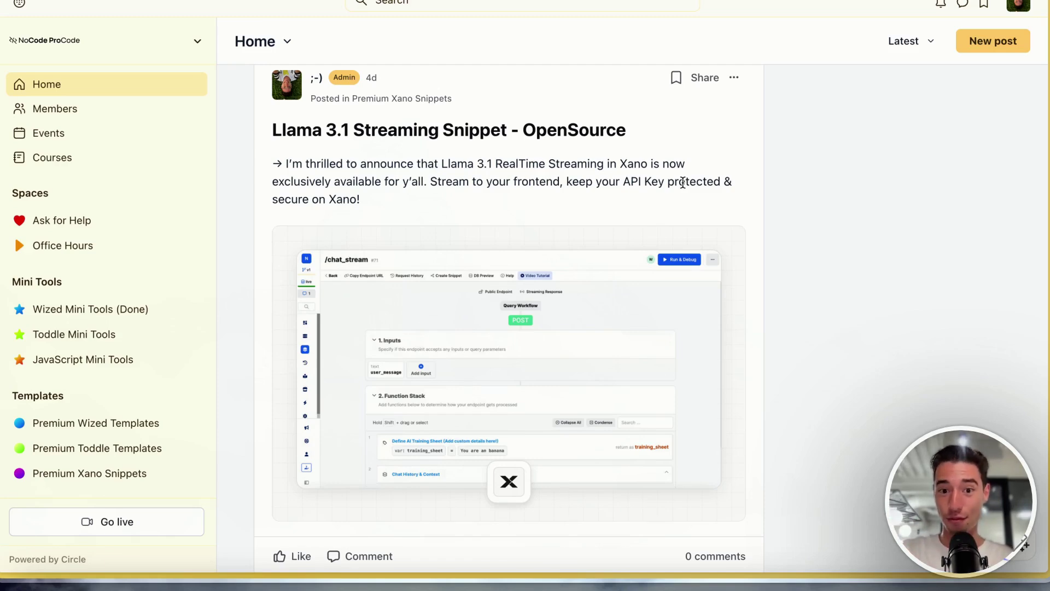
{"action": "scroll", "coordinate": [652, 199], "scroll_direction": "up", "scroll_amount": 5}
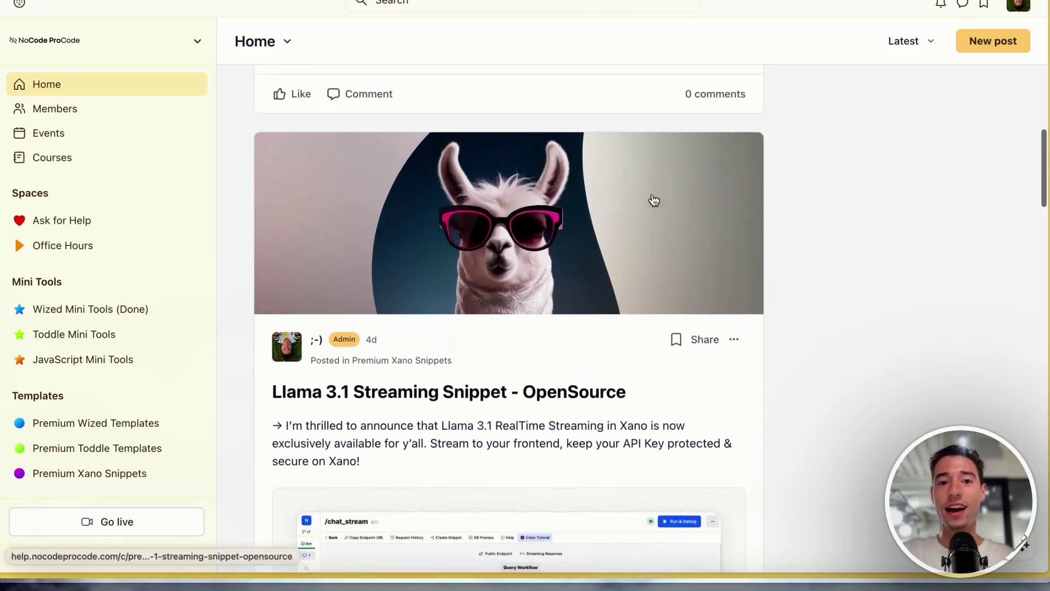
{"action": "scroll", "coordinate": [652, 199], "scroll_direction": "up", "scroll_amount": 10}
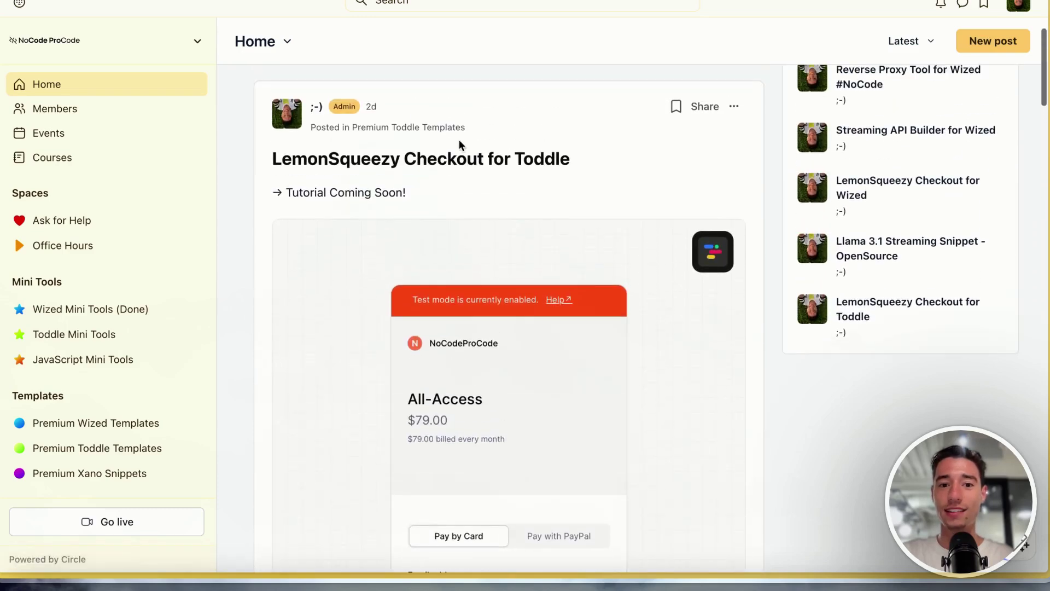
- Copy the LemonSqueezy Checkout for Toddle template from Circle, then go to the NoCode ProCode landing page
{"action": "scroll", "coordinate": [716, 191], "scroll_direction": "down", "scroll_amount": 1}
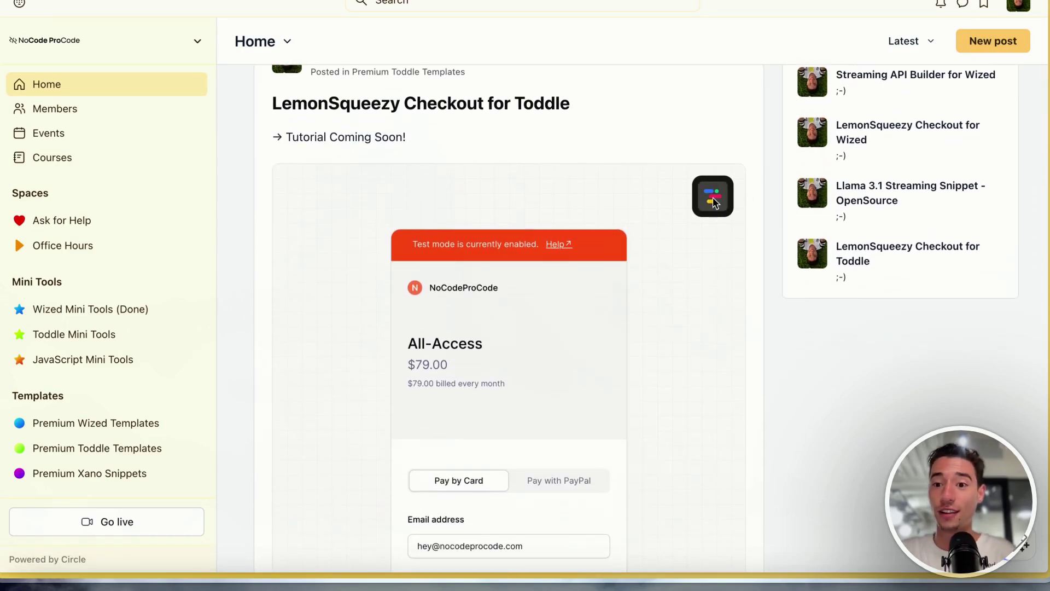
{"action": "left_click", "coordinate": [513, 193]}
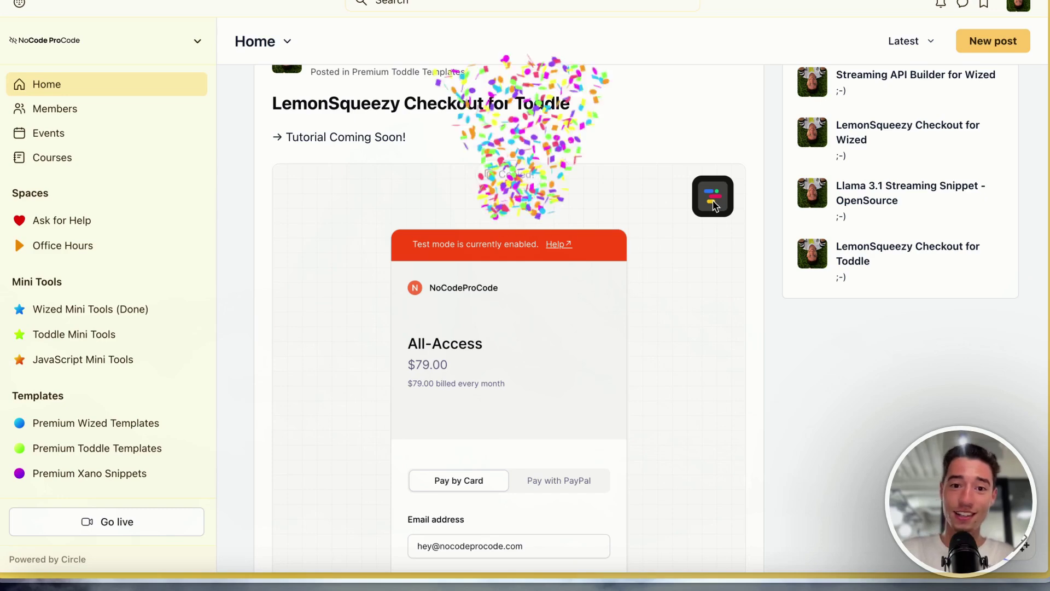
{"action": "mouse_move", "coordinate": [511, 241]}
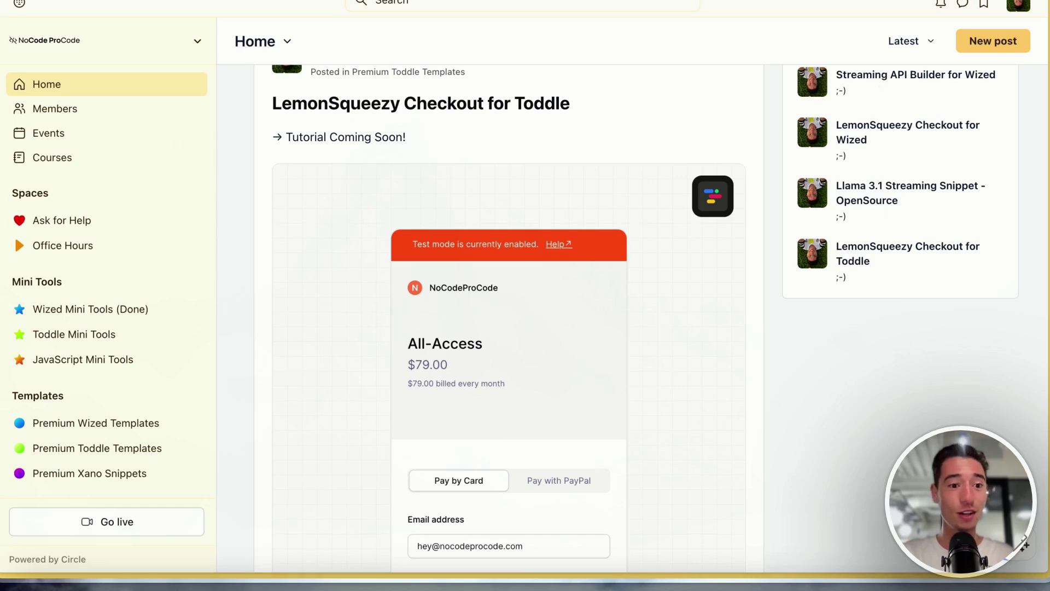
{"action": "mouse_move", "coordinate": [2, 199]}
{"action": "left_click", "coordinate": [52, 249]}
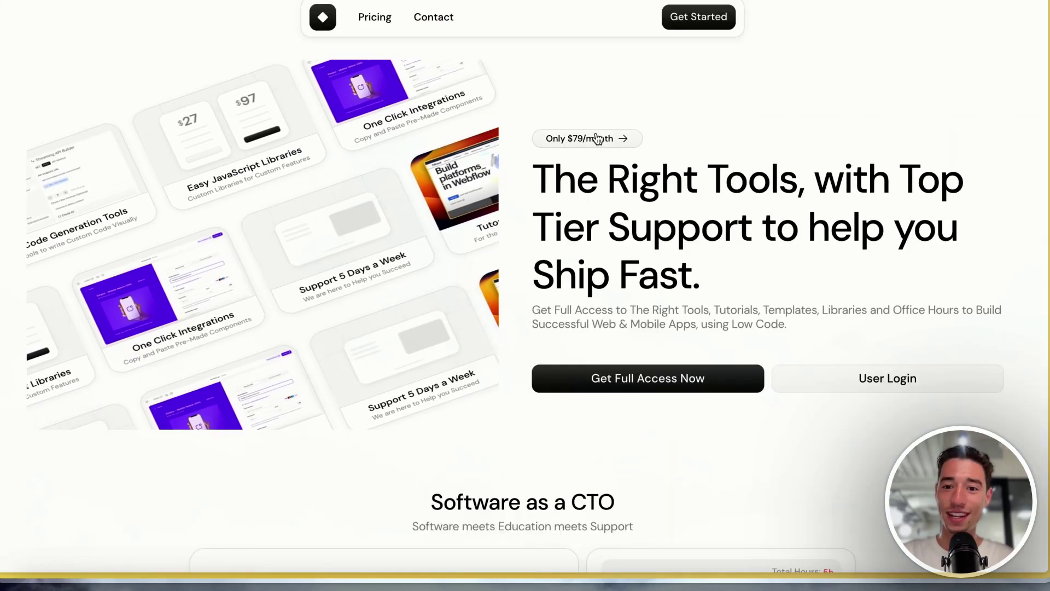
{"action": "mouse_move", "coordinate": [51, 60]}
{"action": "left_click", "coordinate": [43, 24]}
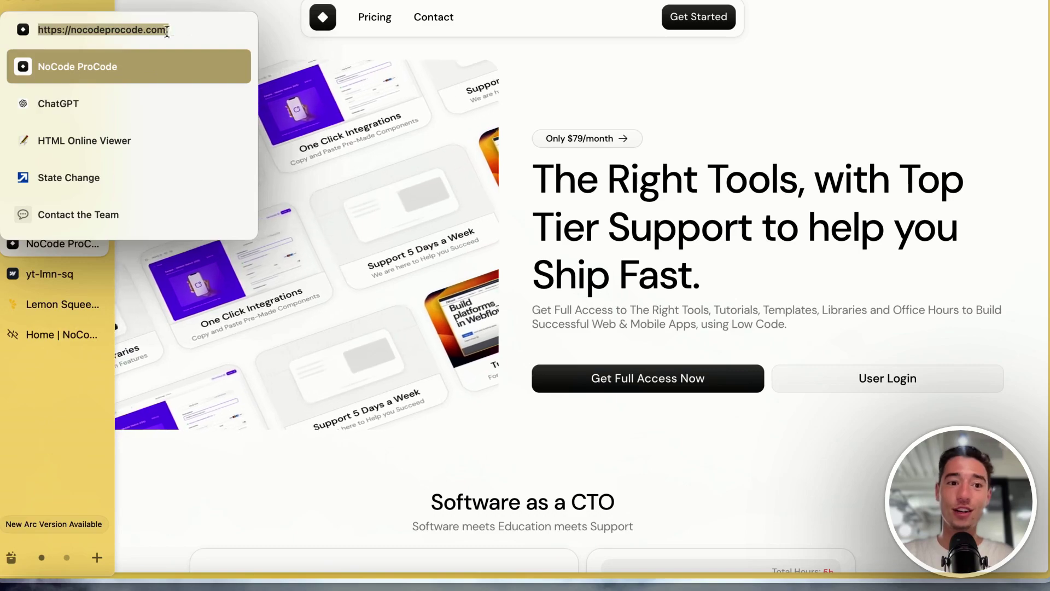
{"action": "left_click", "coordinate": [363, 68]}
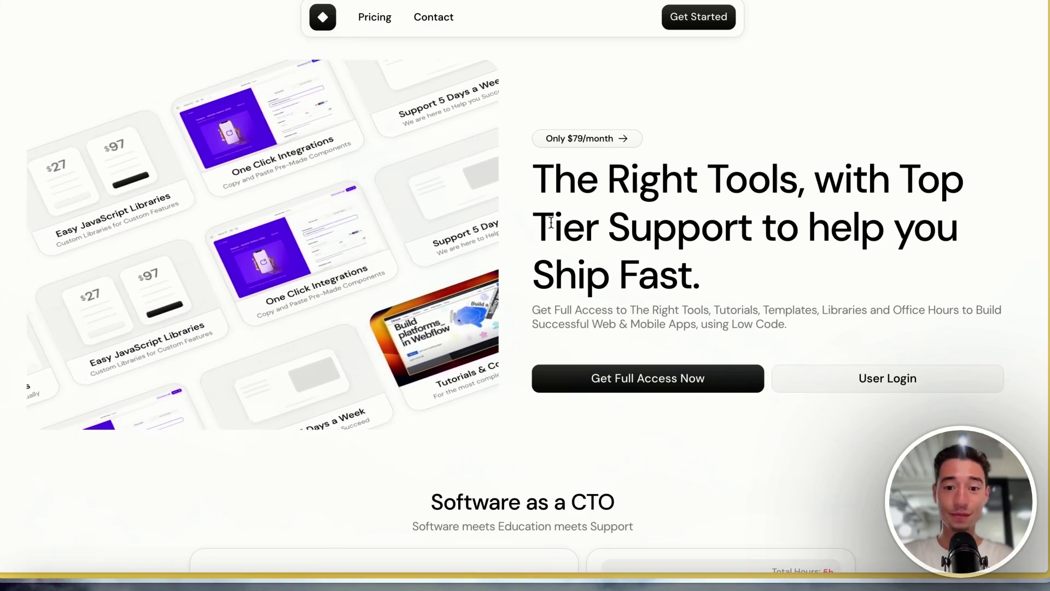
{"action": "scroll", "coordinate": [443, 274], "scroll_direction": "down", "scroll_amount": 15}
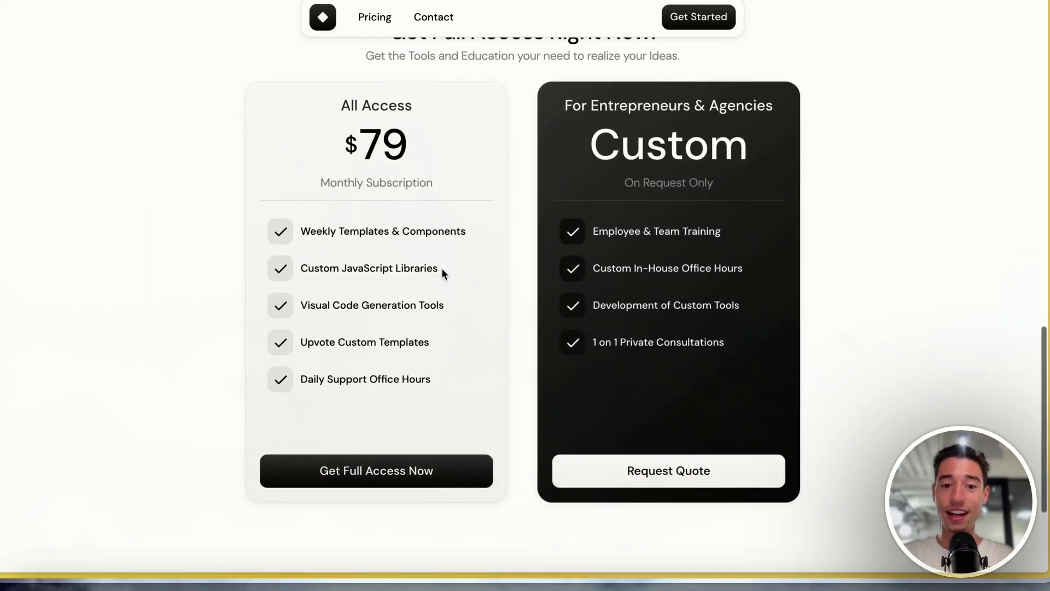
{"action": "left_click_drag", "start_coordinate": [361, 189], "coordinate": [429, 188]}
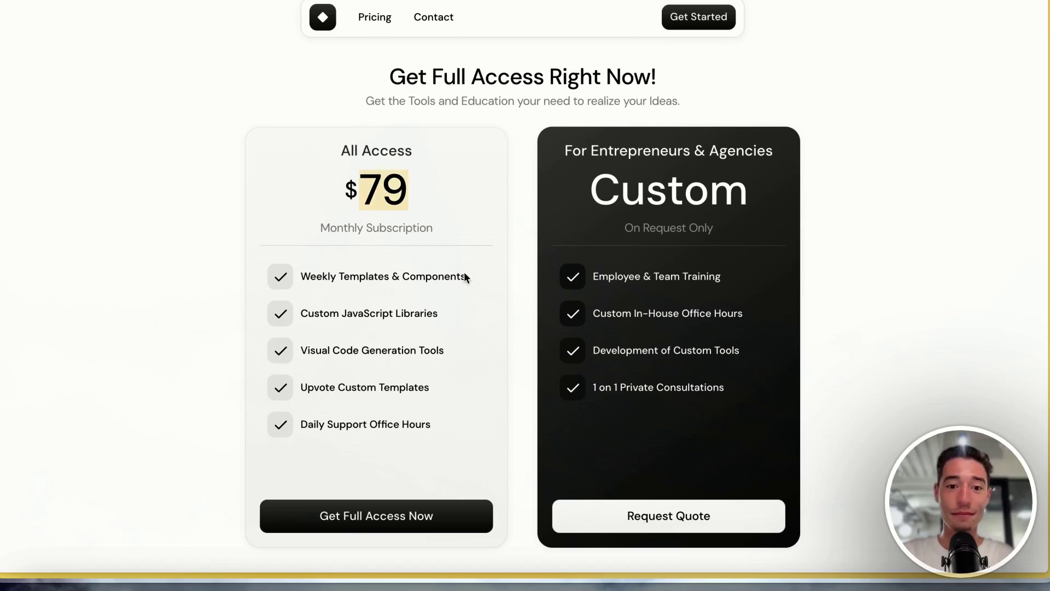
{"action": "triple_click", "coordinate": [370, 313]}
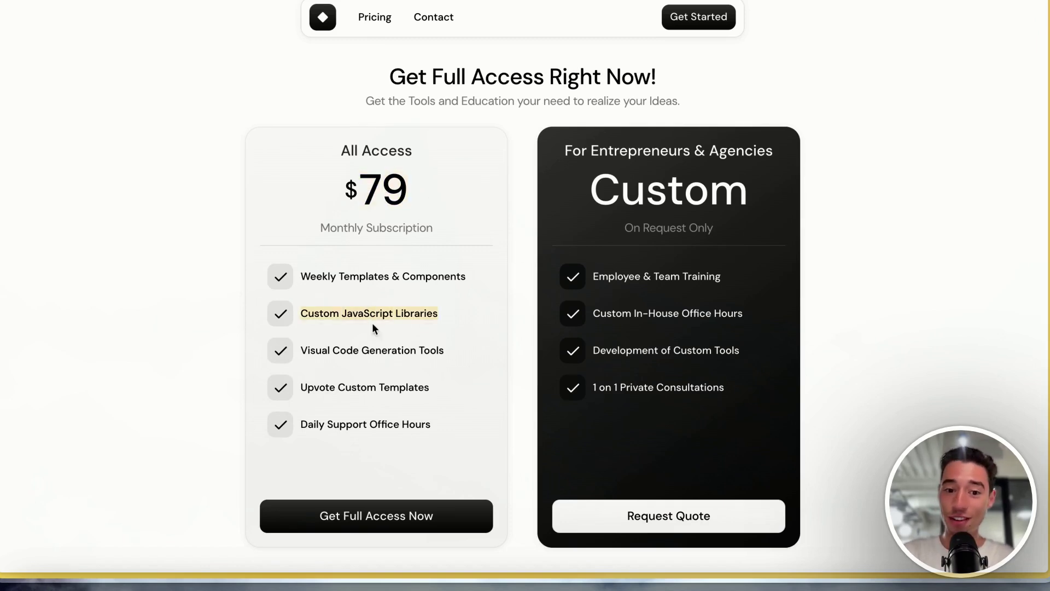
{"action": "left_click", "coordinate": [361, 355]}
{"action": "double_click", "coordinate": [361, 355]}
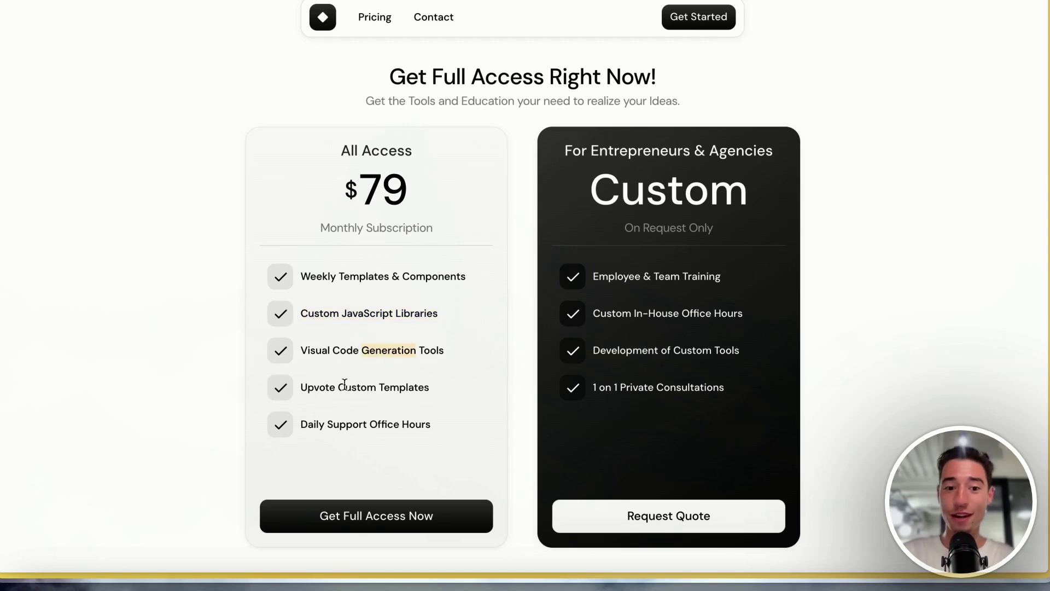
{"action": "triple_click", "coordinate": [343, 386]}
{"action": "triple_click", "coordinate": [354, 347]}
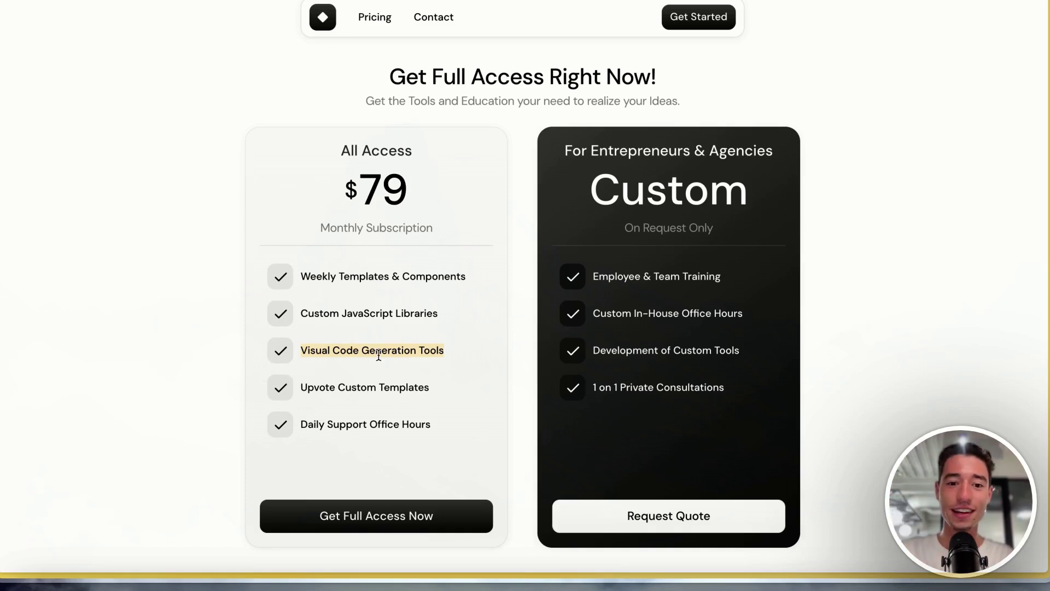
{"action": "triple_click", "coordinate": [337, 386]}
{"action": "triple_click", "coordinate": [377, 424]}
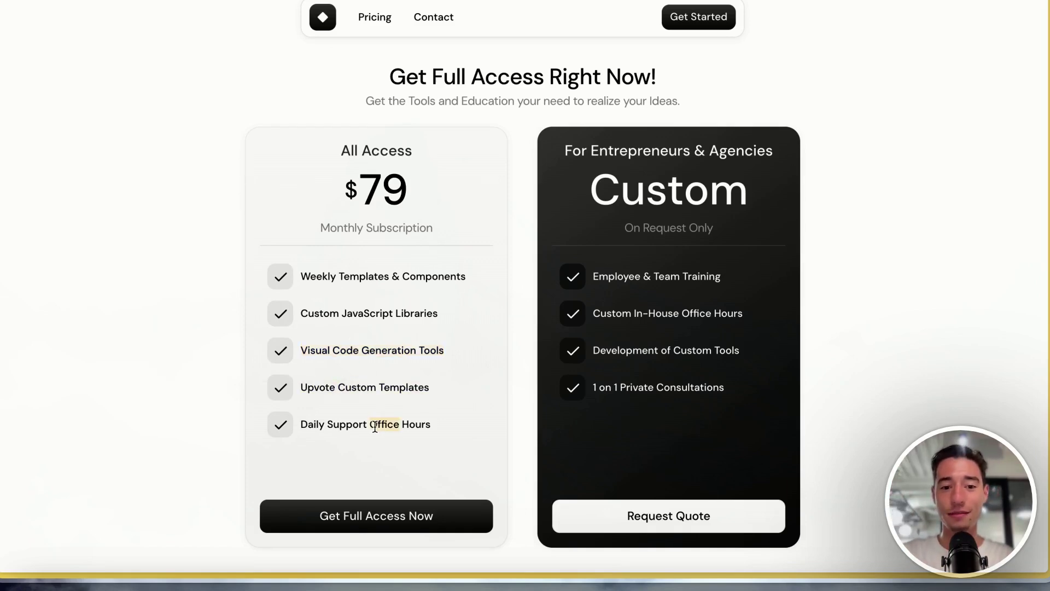
{"action": "left_click", "coordinate": [460, 374]}
{"action": "scroll", "coordinate": [461, 374], "scroll_direction": "up", "scroll_amount": 2}
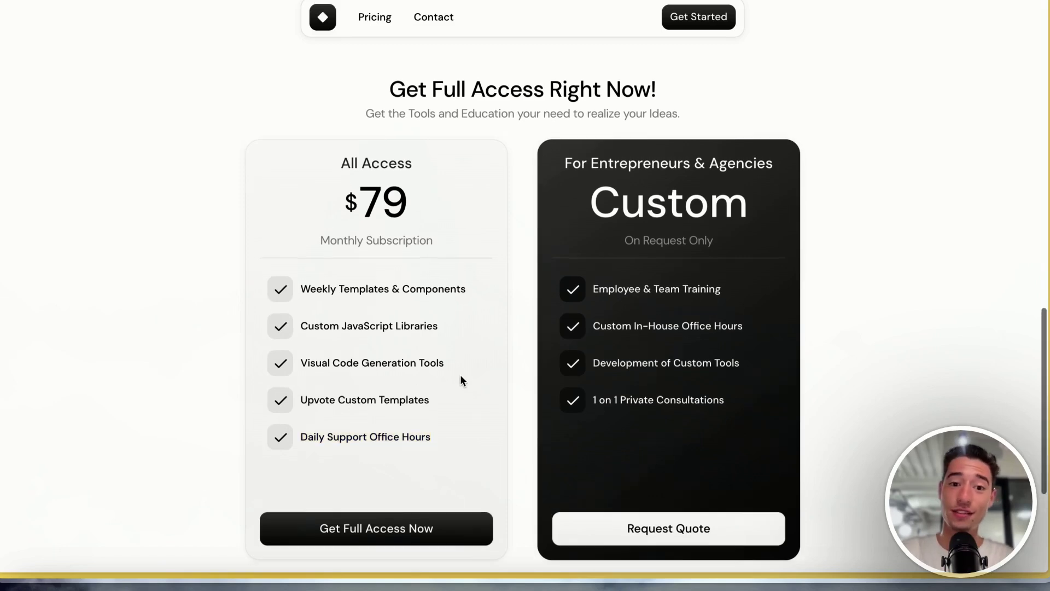
{"action": "scroll", "coordinate": [461, 374], "scroll_direction": "down", "scroll_amount": 3}
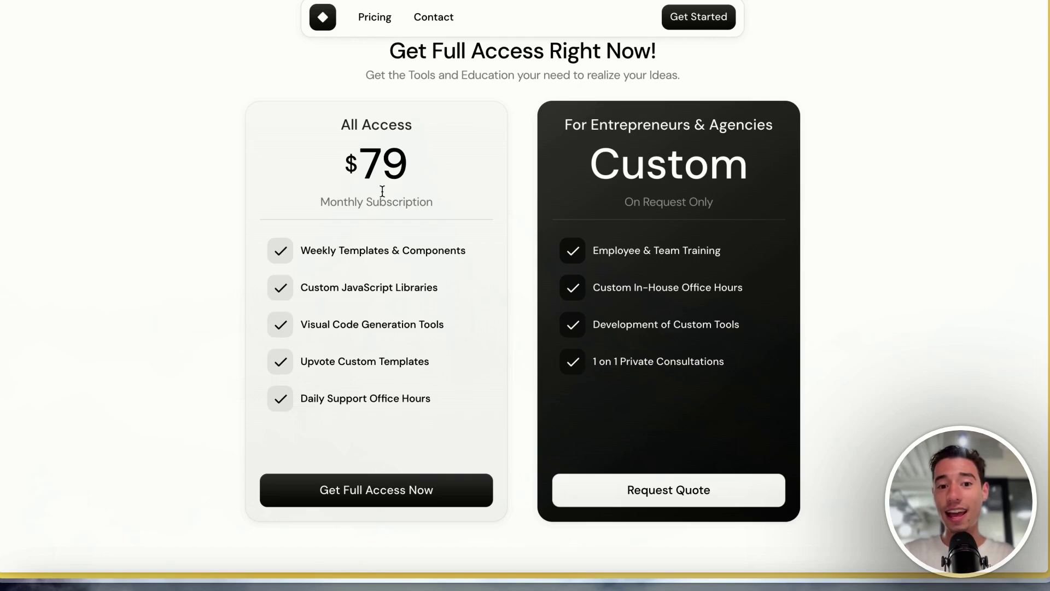
{"action": "left_click_drag", "start_coordinate": [360, 164], "coordinate": [409, 162]}
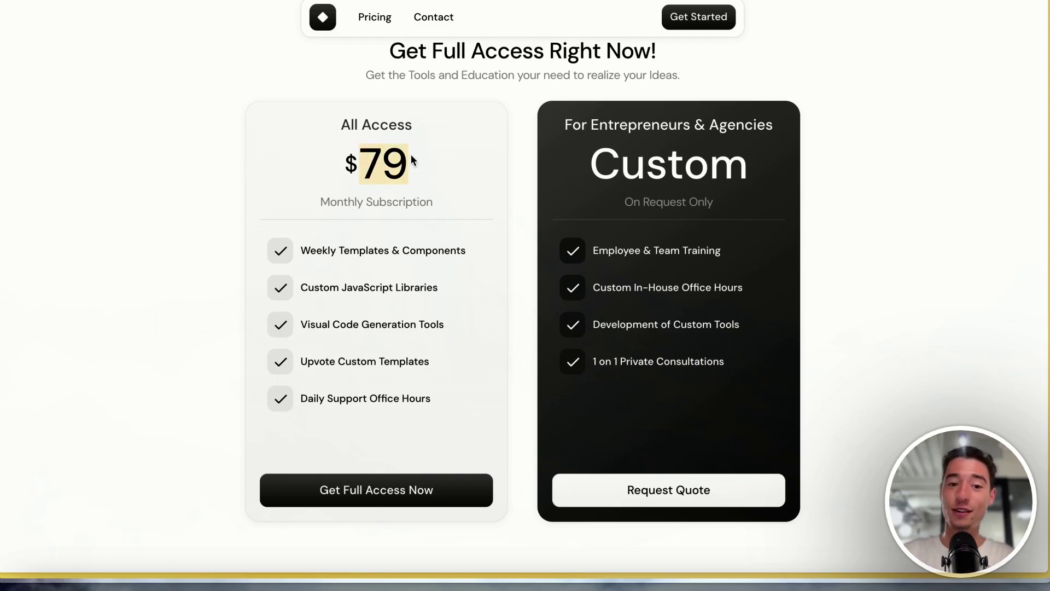
{"action": "left_click_drag", "start_coordinate": [302, 324], "coordinate": [447, 327]}
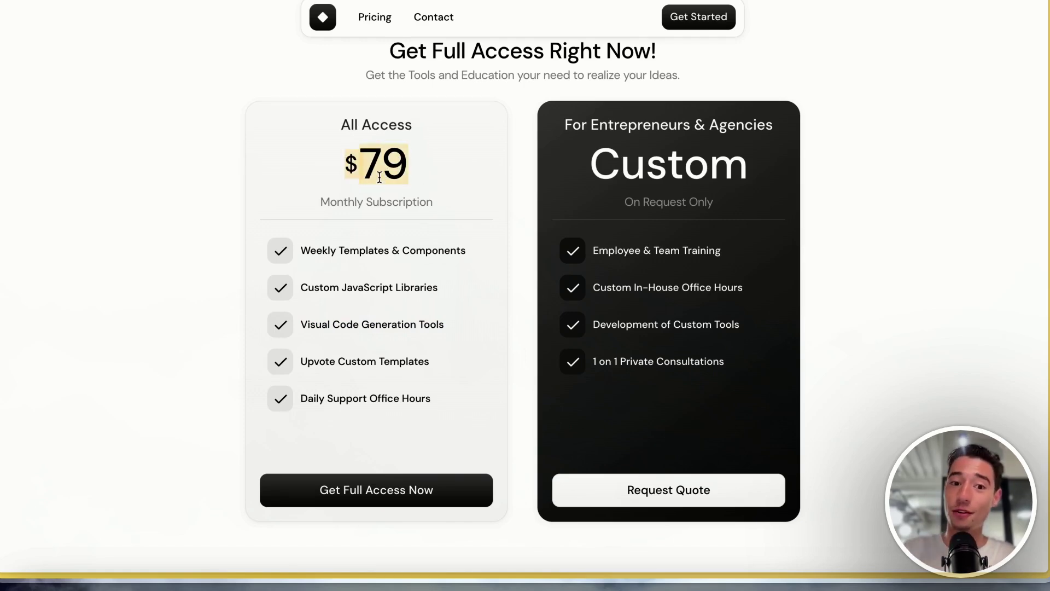
{"action": "scroll", "coordinate": [405, 172], "scroll_direction": "up", "scroll_amount": 3}
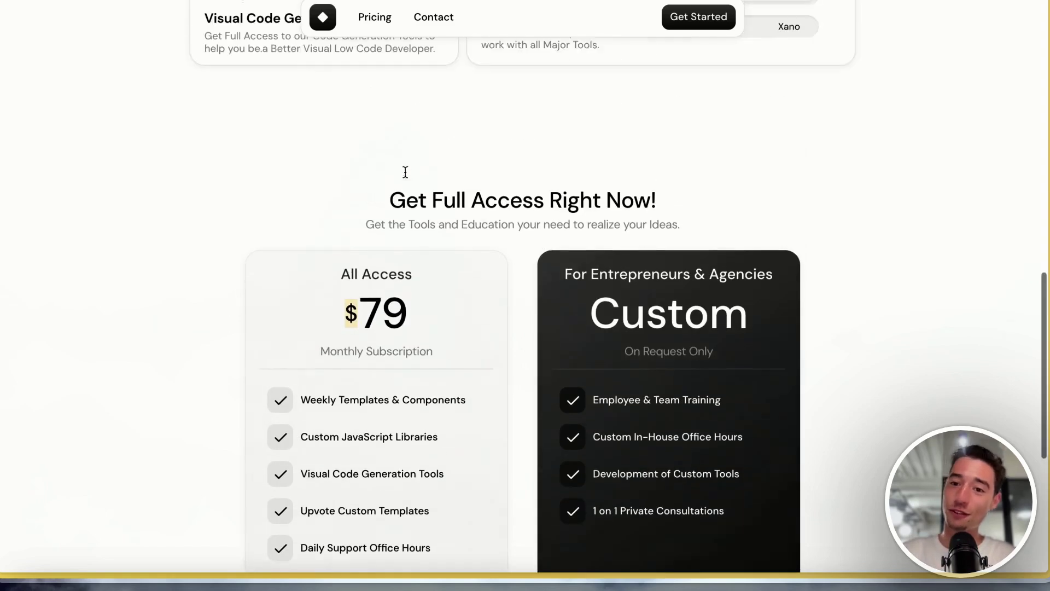
{"action": "scroll", "coordinate": [405, 172], "scroll_direction": "up", "scroll_amount": 15}
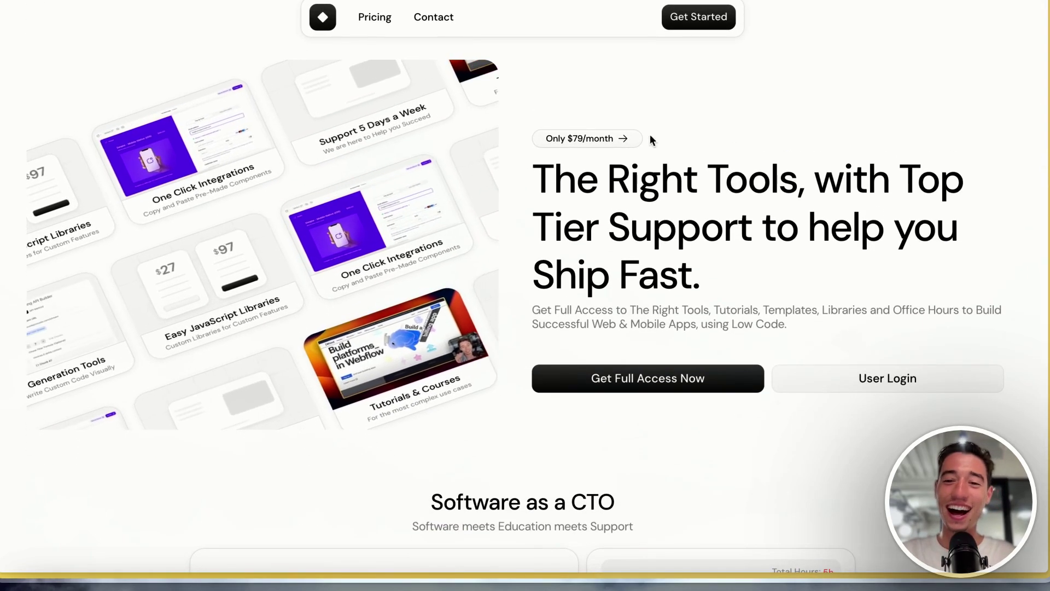